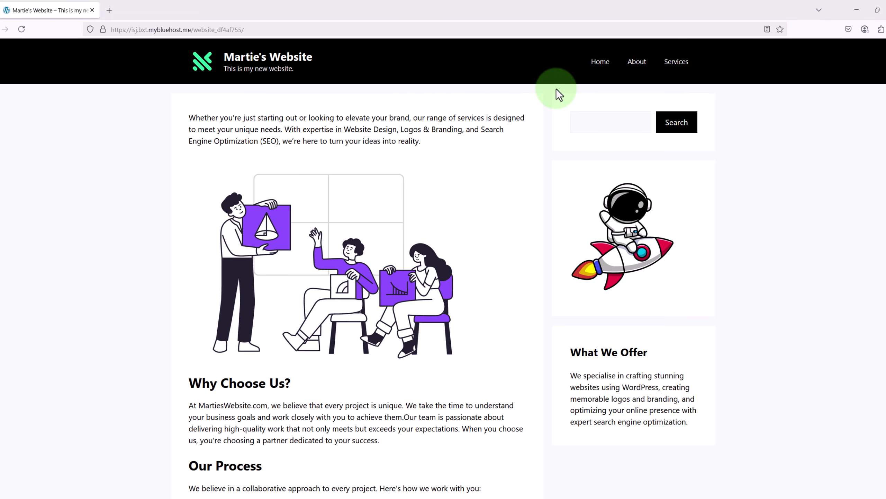
# Step: Browse the demo website's About and Services pages and return to its Home page
pyautogui.click(637, 68)
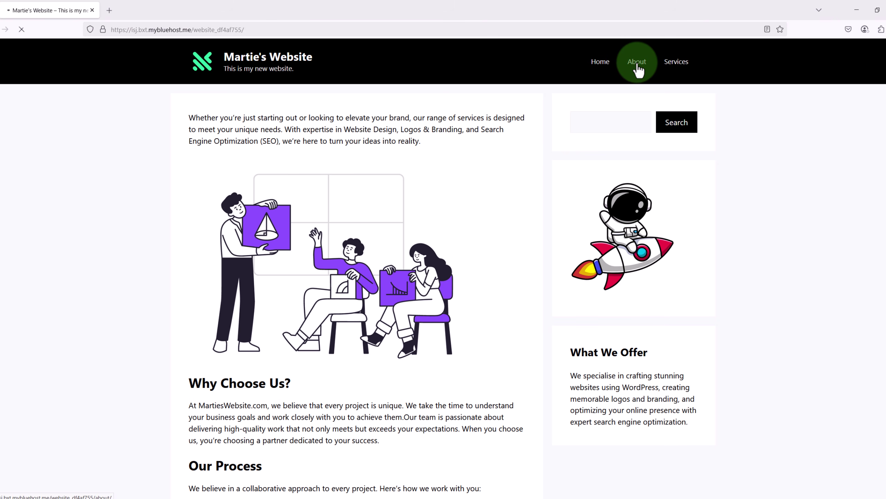
pyautogui.scroll(-2, 544, 102)
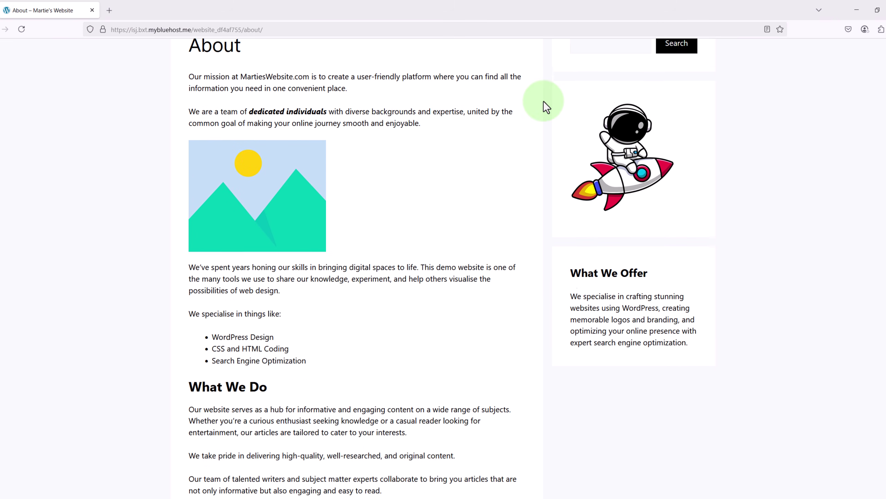
pyautogui.scroll(-2, 543, 101)
pyautogui.scroll(3, 543, 101)
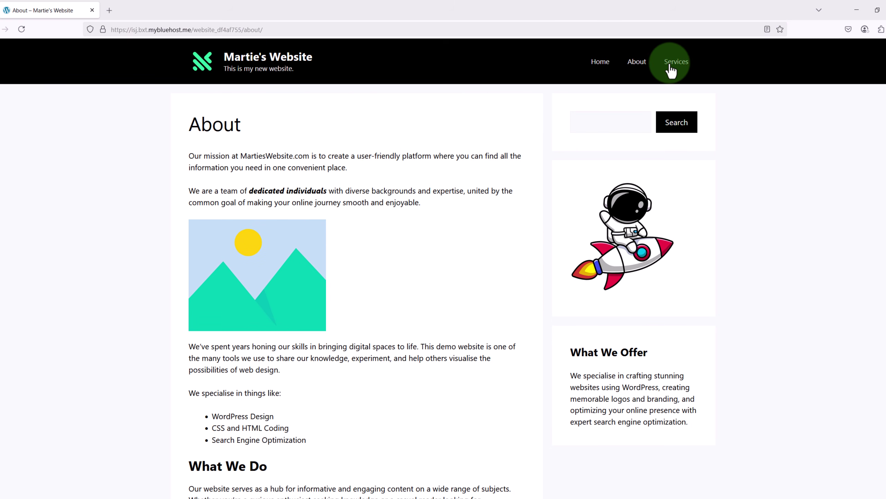
pyautogui.click(670, 66)
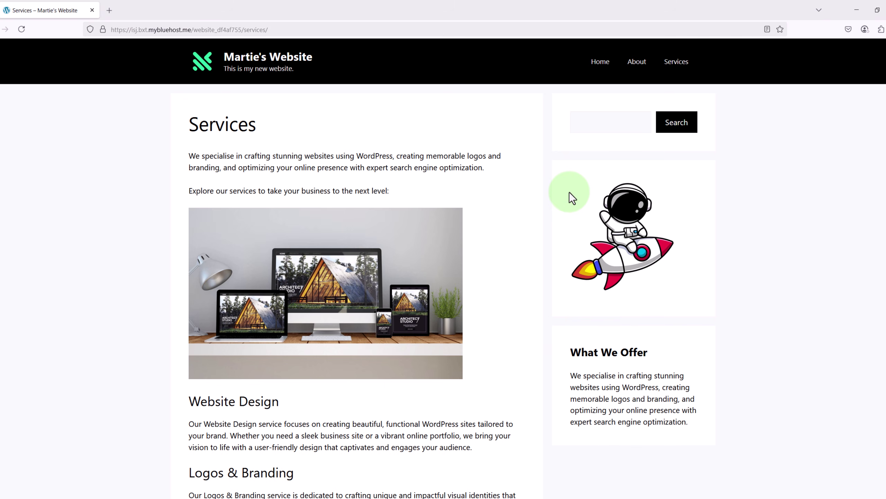
pyautogui.click(600, 65)
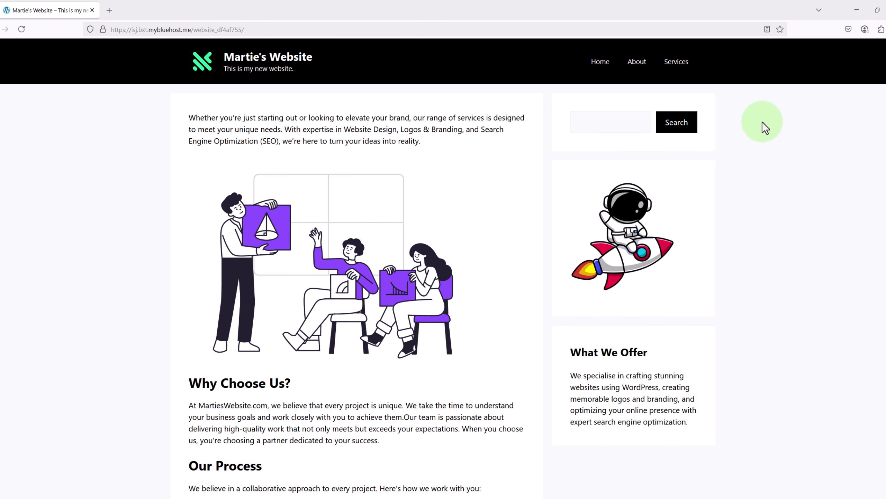
# Step: Narrow the browser window to phone width, examine the home page's mobile layout down to the footer, and restore the full-size window
pyautogui.click(876, 11)
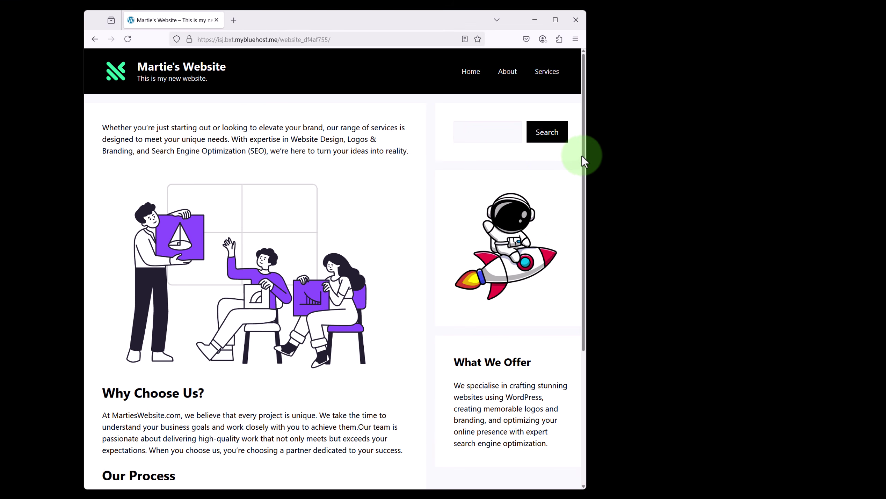
pyautogui.moveTo(585, 154); pyautogui.dragTo(350, 155)
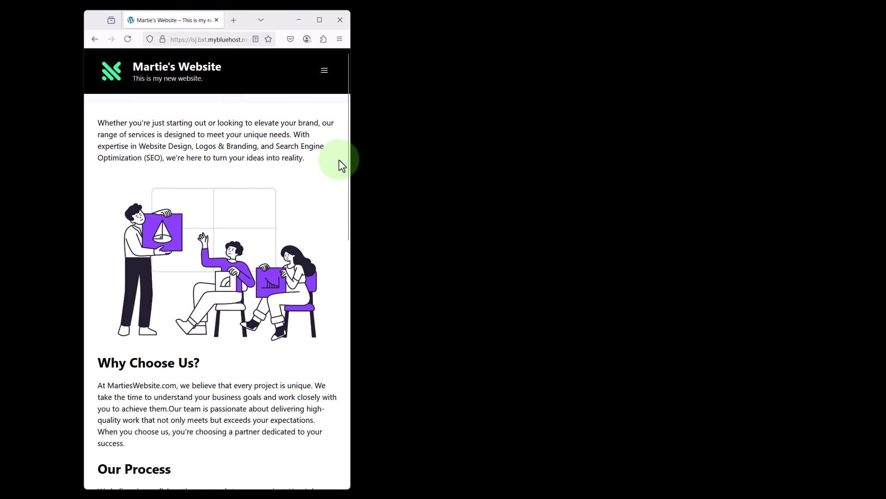
pyautogui.scroll(-10, 322, 164)
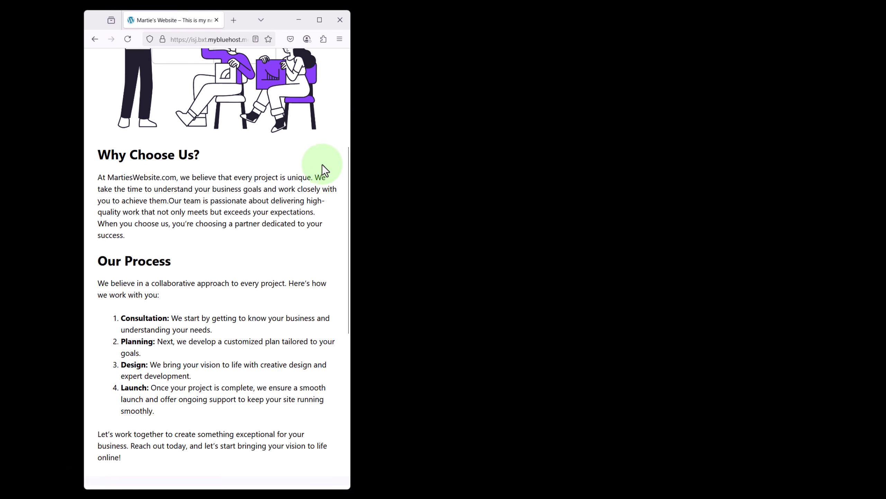
pyautogui.scroll(-2, 324, 170)
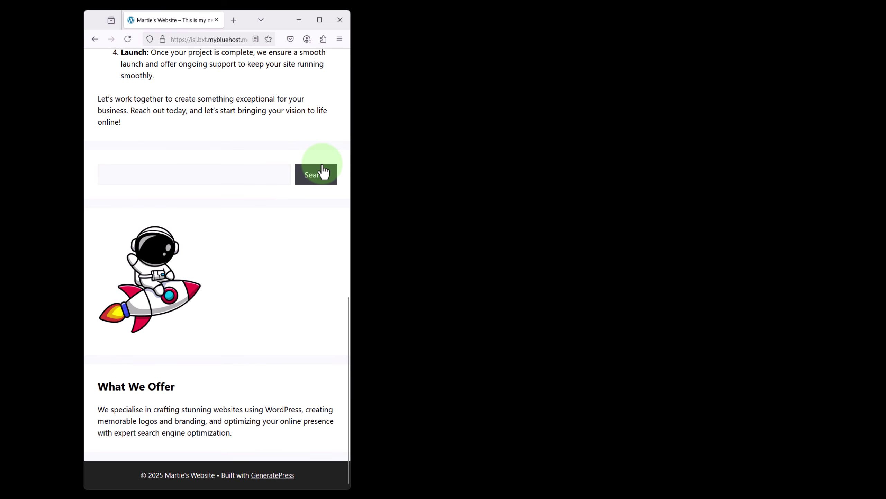
pyautogui.scroll(12, 324, 171)
pyautogui.scroll(3, 325, 171)
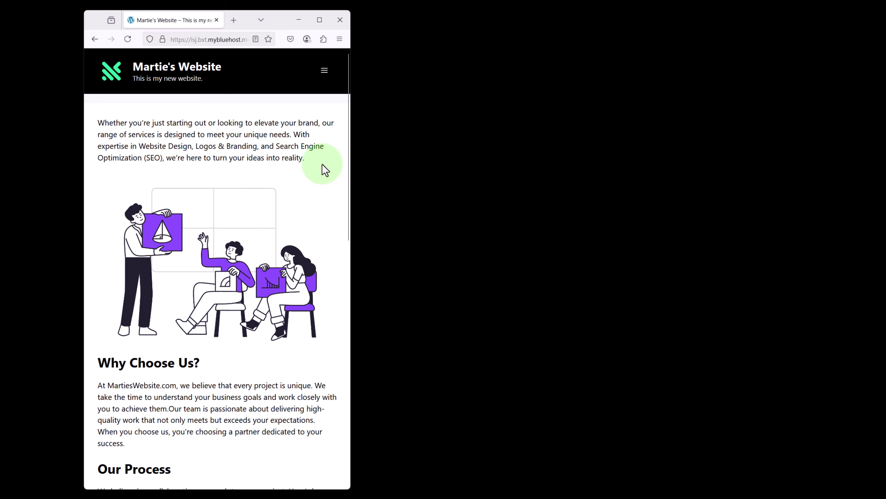
pyautogui.click(320, 20)
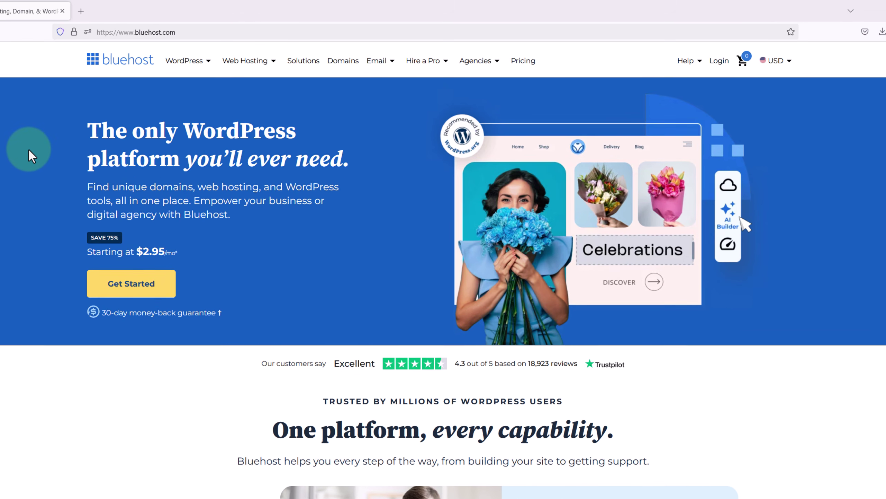
# Step: Open Bluehost's Web Hosting page and view its plan table
pyautogui.click(245, 63)
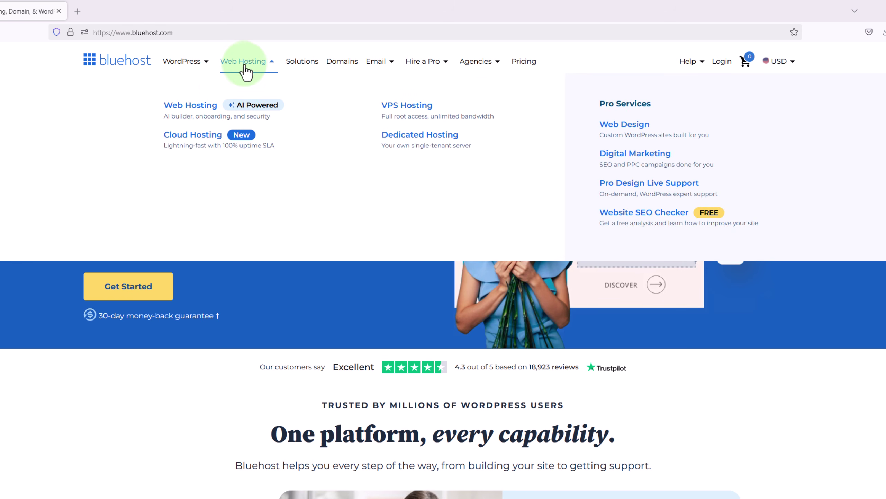
pyautogui.click(205, 112)
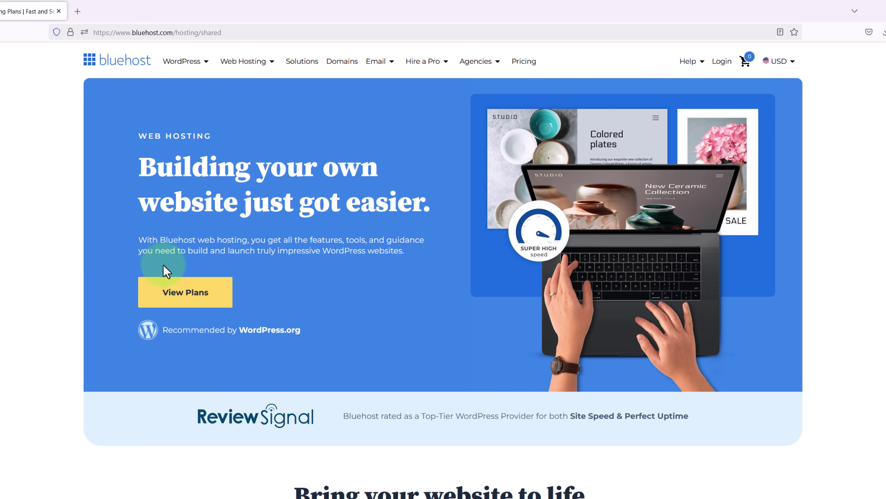
pyautogui.click(185, 297)
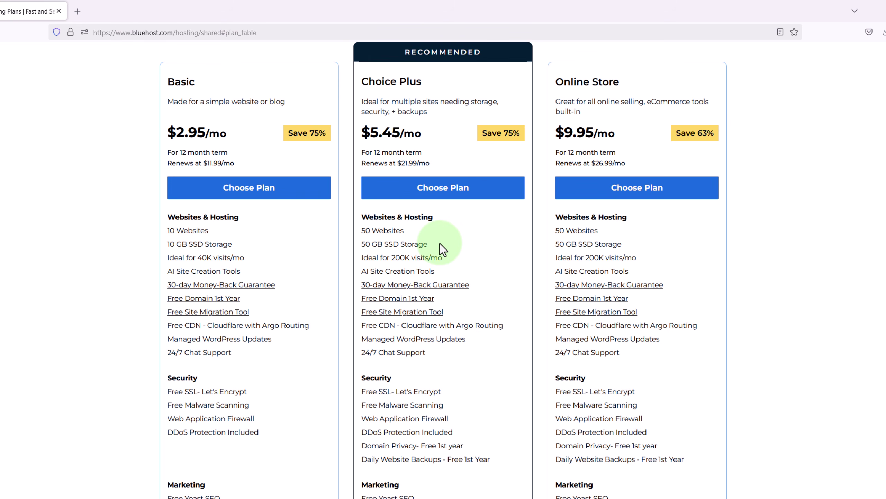
# Step: Compare the Basic and Choice Plus hosting plans, and choose the Basic plan
pyautogui.moveTo(194, 81); pyautogui.dragTo(168, 81)
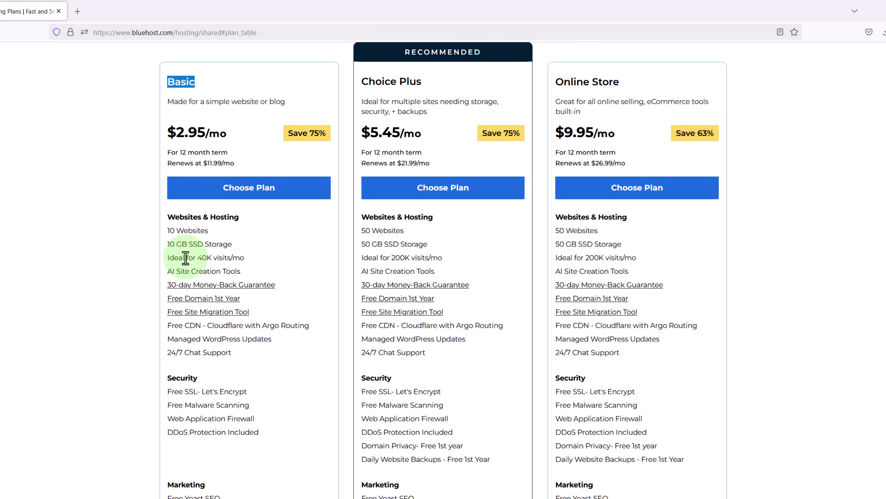
pyautogui.click(127, 248)
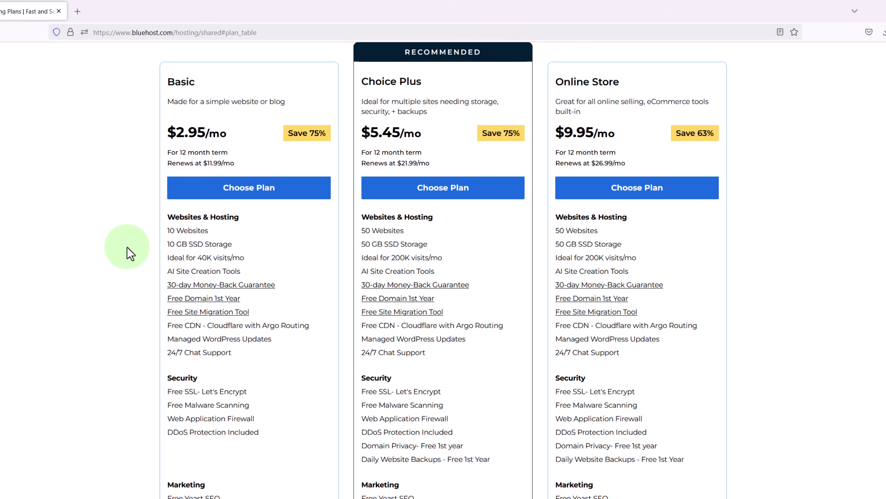
pyautogui.moveTo(422, 81); pyautogui.dragTo(362, 82)
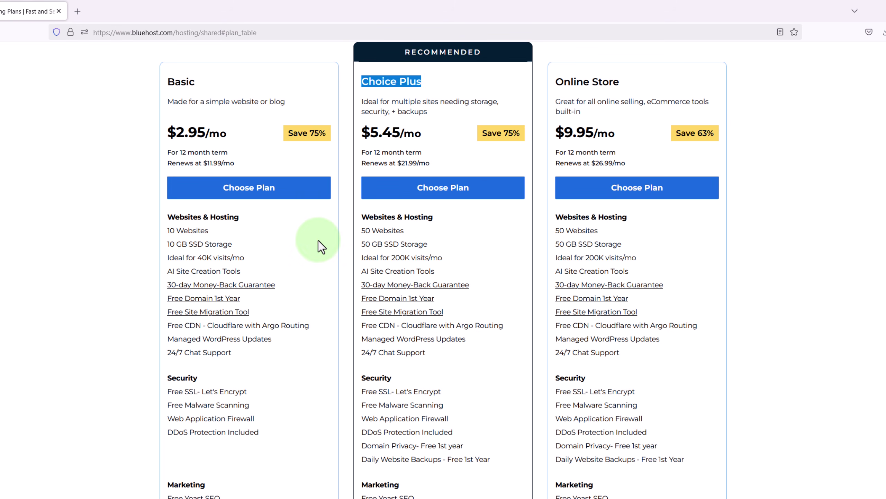
pyautogui.click(122, 196)
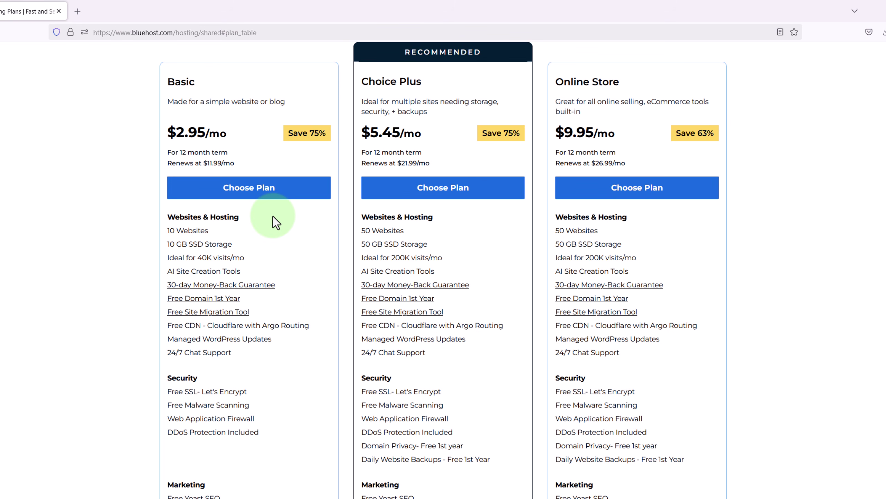
pyautogui.click(259, 196)
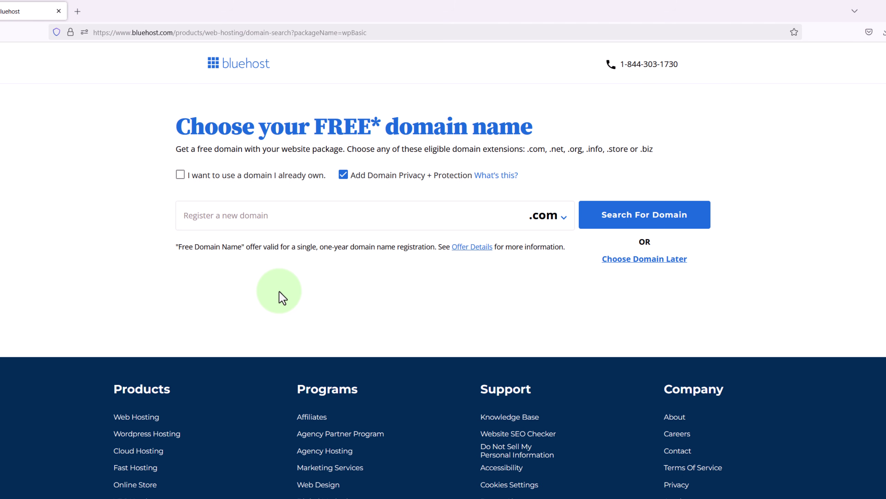
# Step: Search for the new domain martieswebsite with the .com extension
pyautogui.click(286, 219)
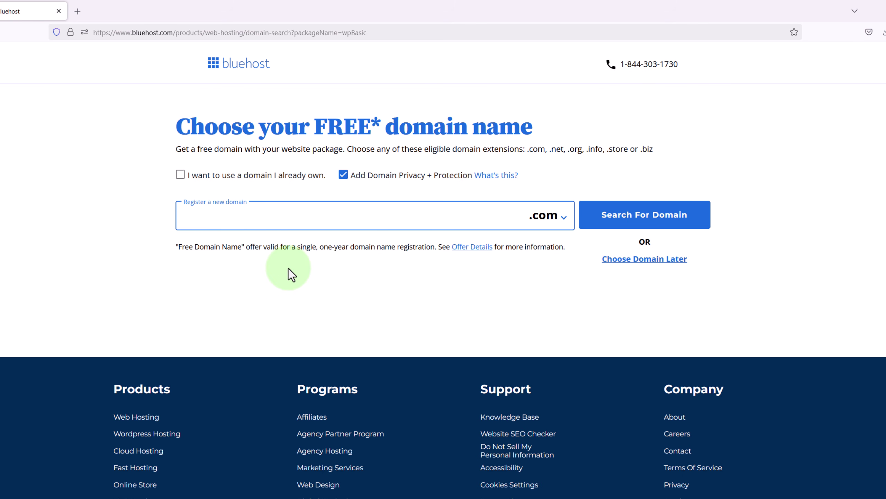
pyautogui.write('martieswebsite')
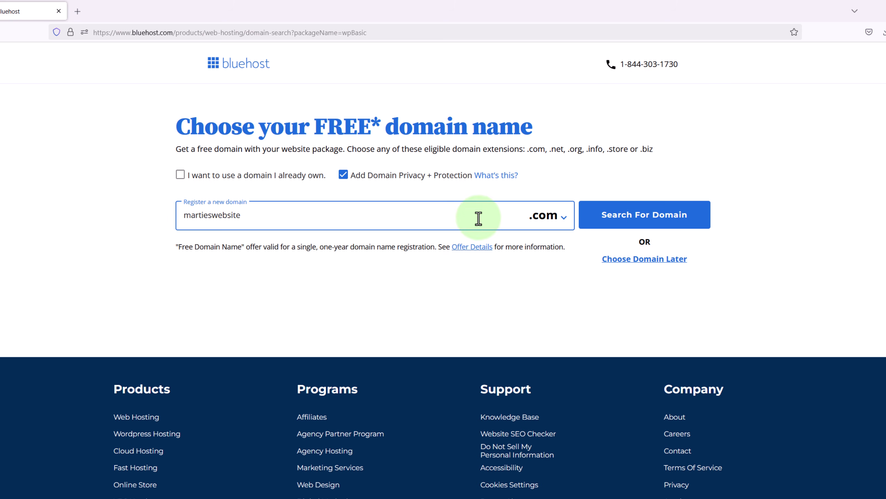
pyautogui.click(551, 220)
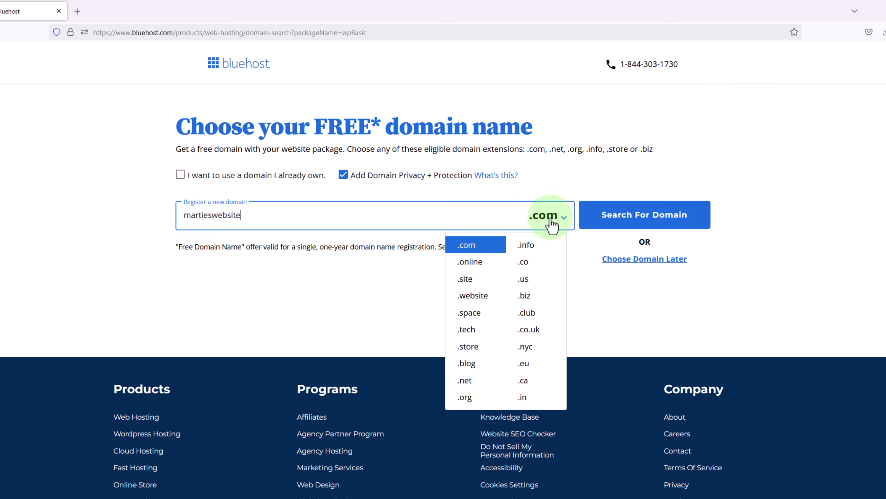
pyautogui.click(552, 222)
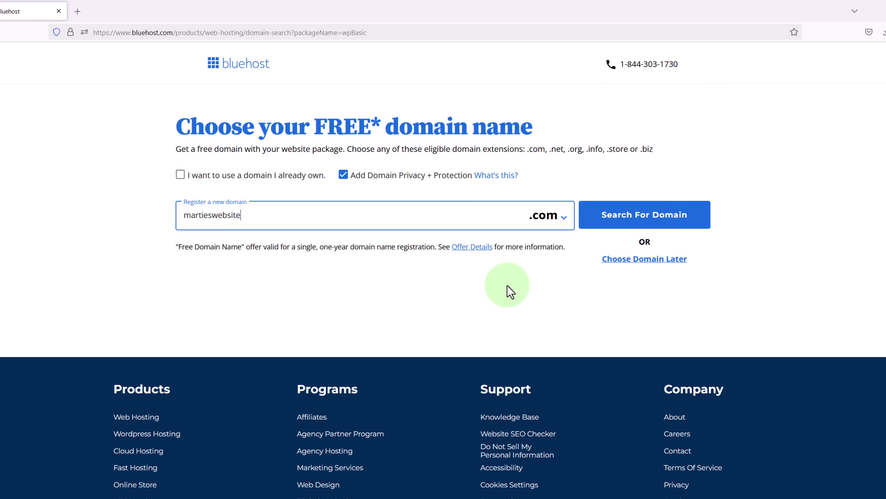
pyautogui.click(641, 227)
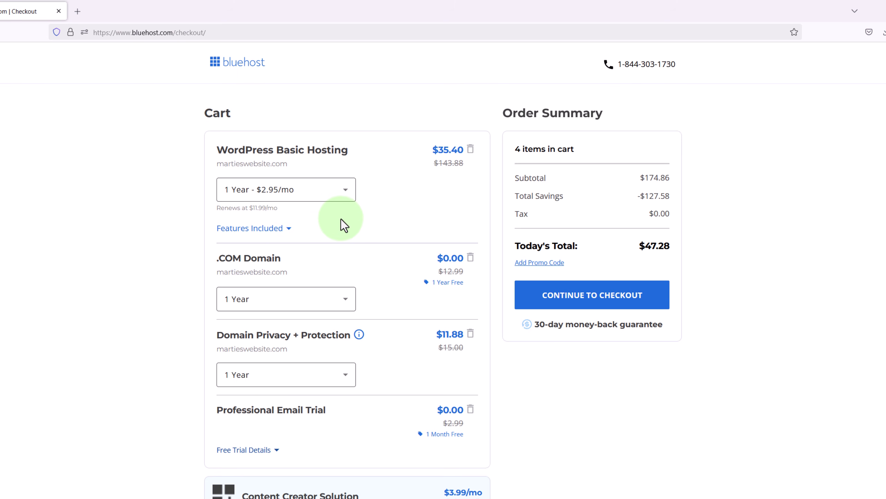
# Step: Keep the 1-year hosting term and remove Domain Privacy + Protection and the Professional Email Trial from the cart
pyautogui.click(345, 193)
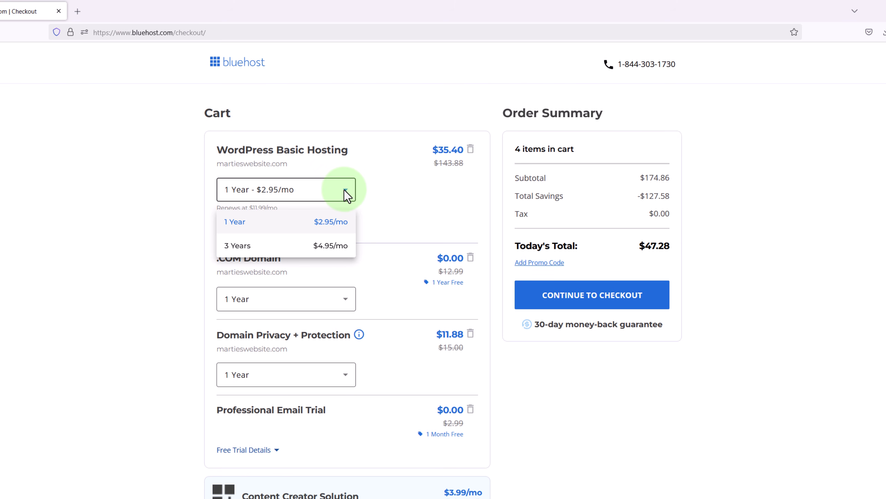
pyautogui.click(394, 193)
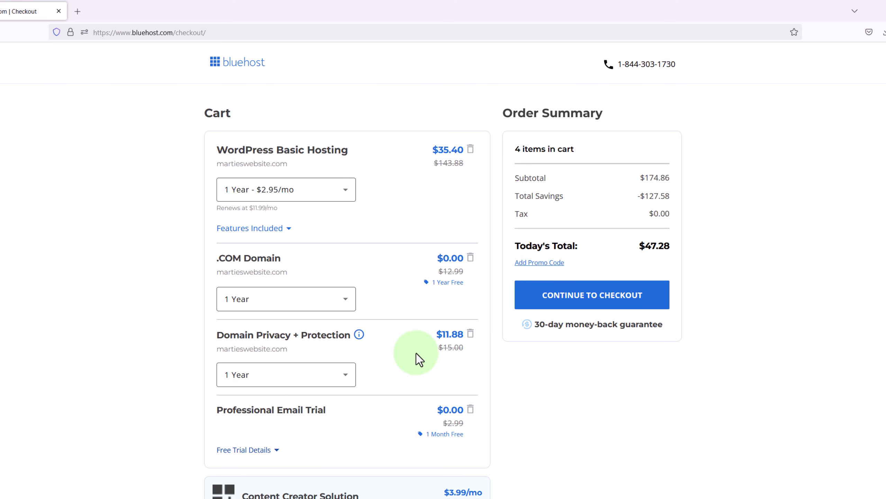
pyautogui.click(472, 336)
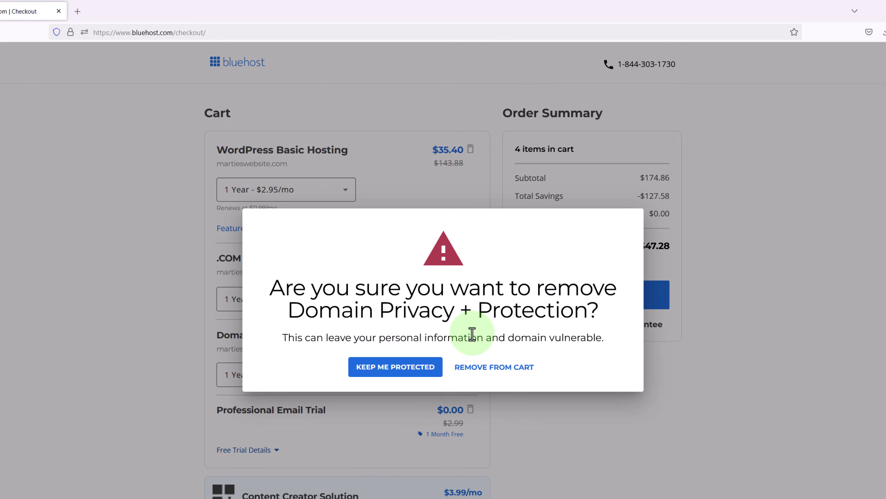
pyautogui.click(474, 367)
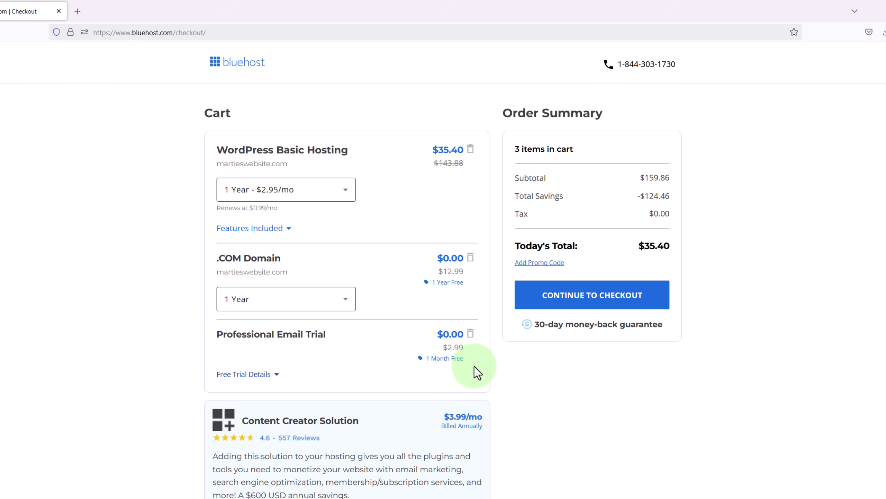
pyautogui.click(470, 334)
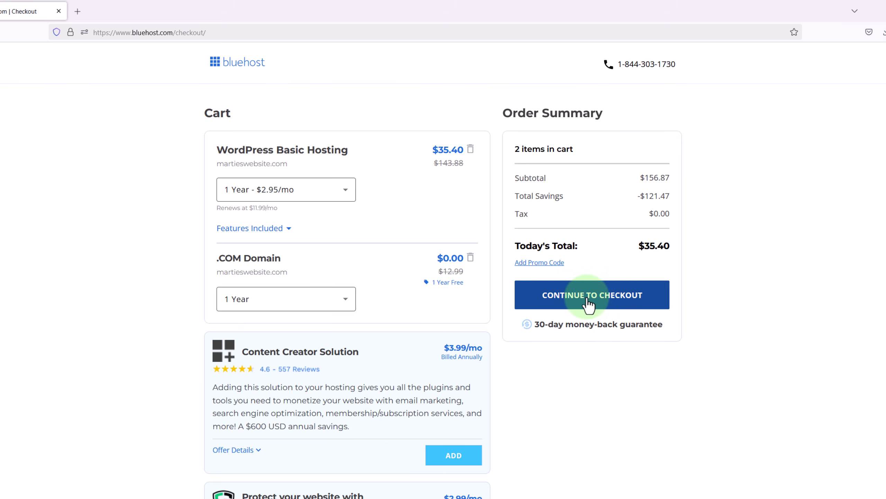
# Step: Continue to checkout and choose PayPal as the payment method in the billing information
pyautogui.click(601, 299)
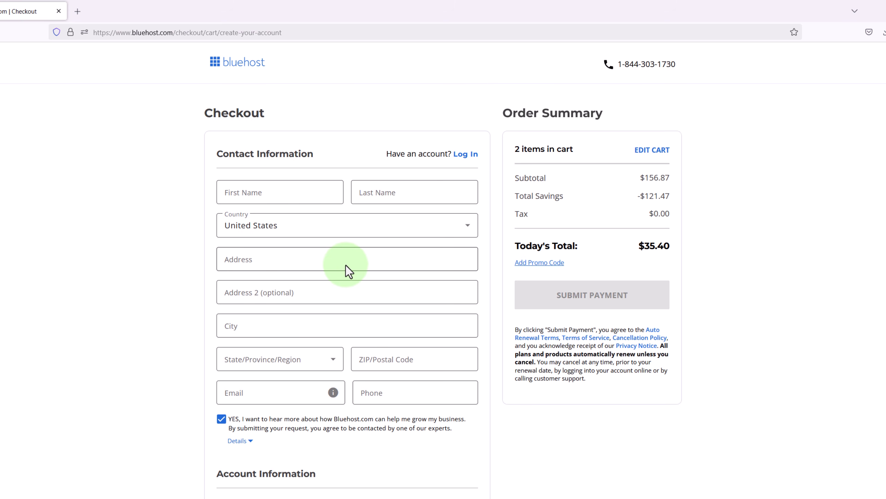
pyautogui.scroll(-6, 346, 265)
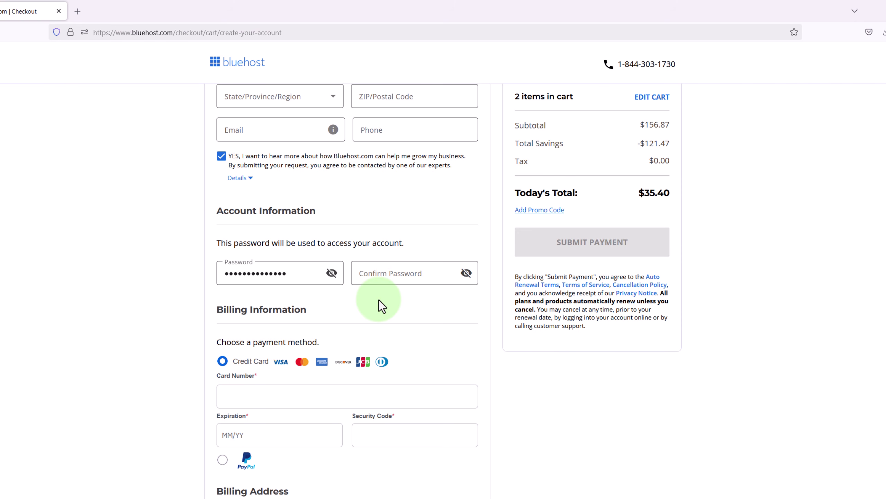
pyautogui.scroll(-5, 379, 298)
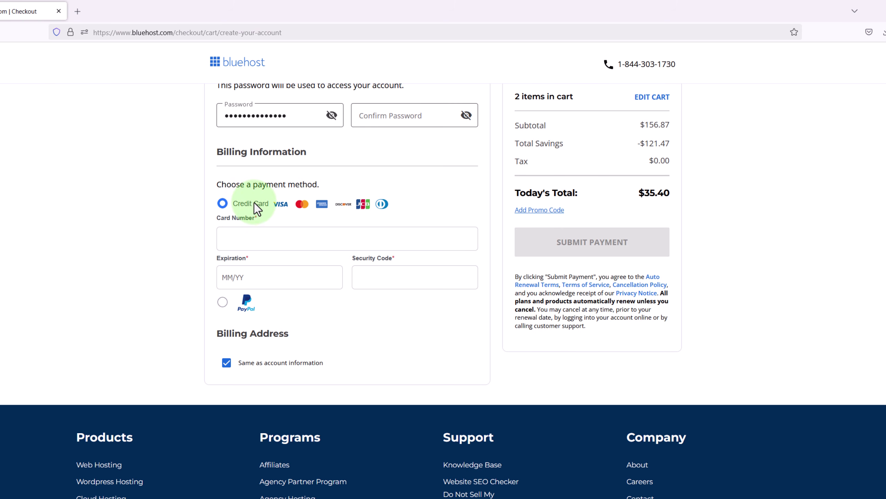
pyautogui.click(222, 302)
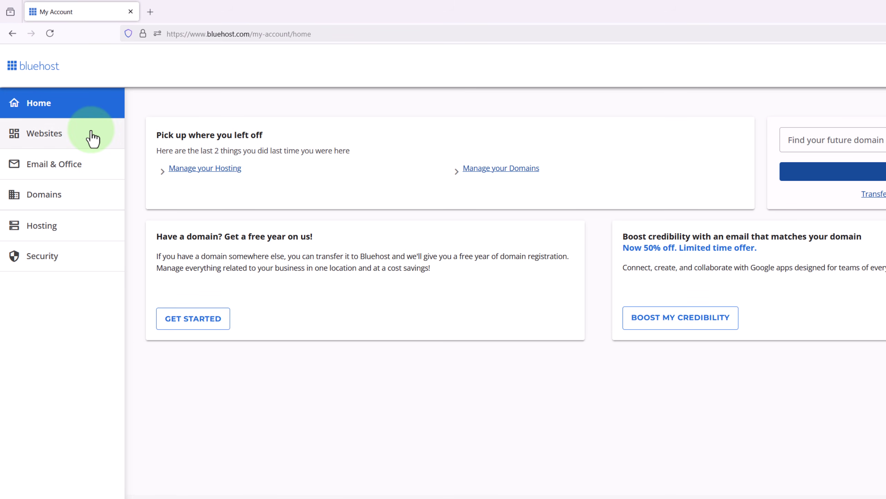
# Step: Add a new website with the Install WordPress option and give it the site title Martie's Website
pyautogui.click(52, 143)
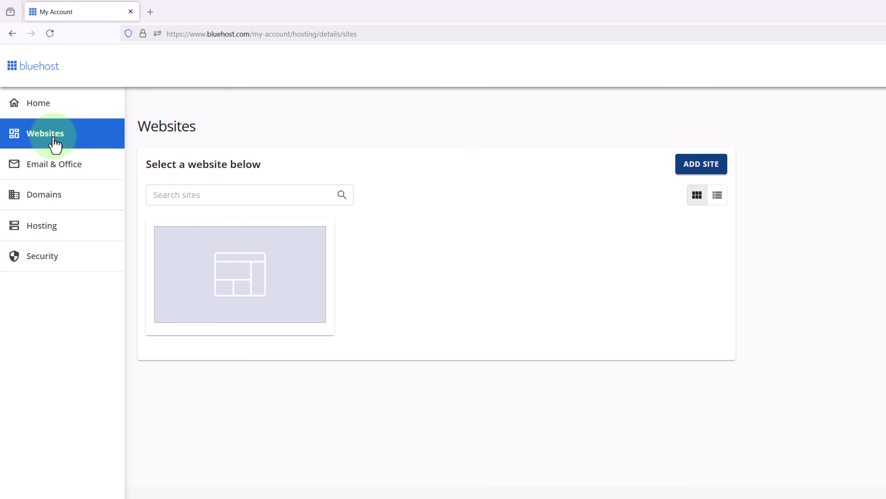
pyautogui.click(695, 166)
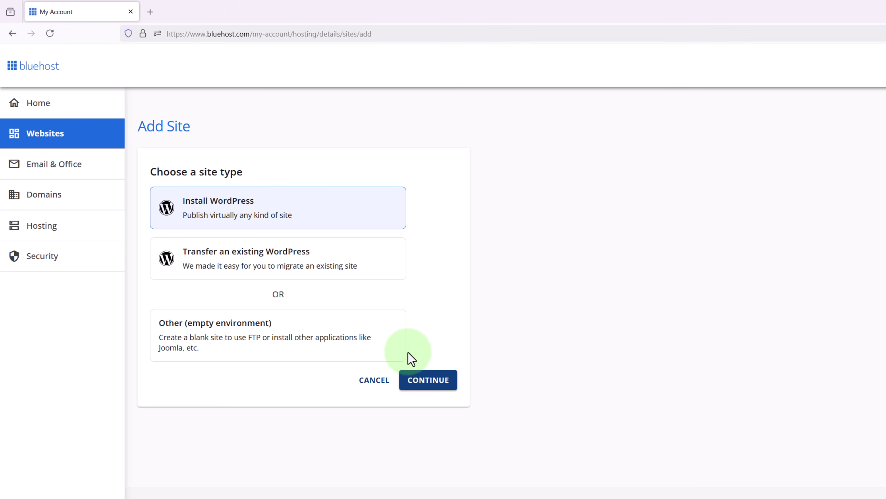
pyautogui.click(423, 382)
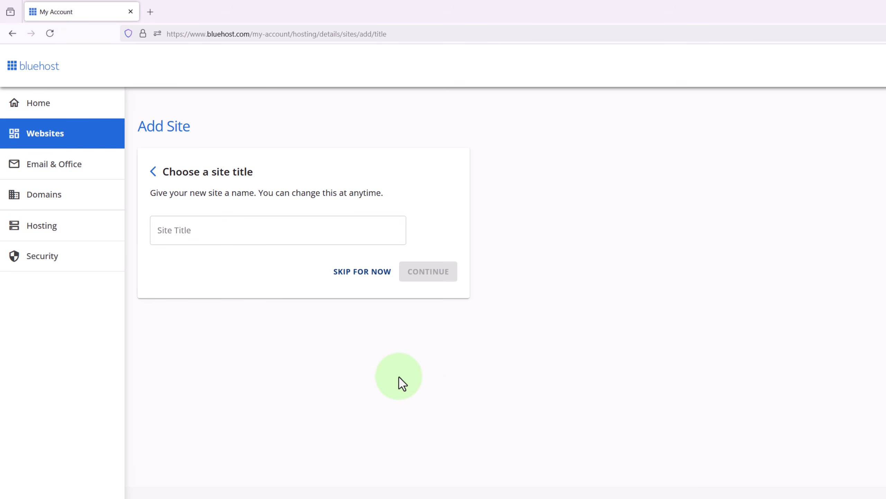
pyautogui.click(235, 243)
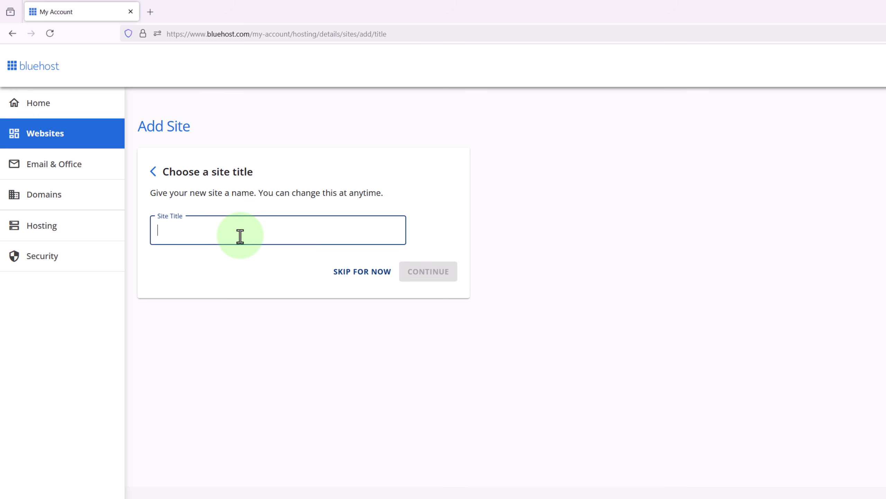
pyautogui.write('M')
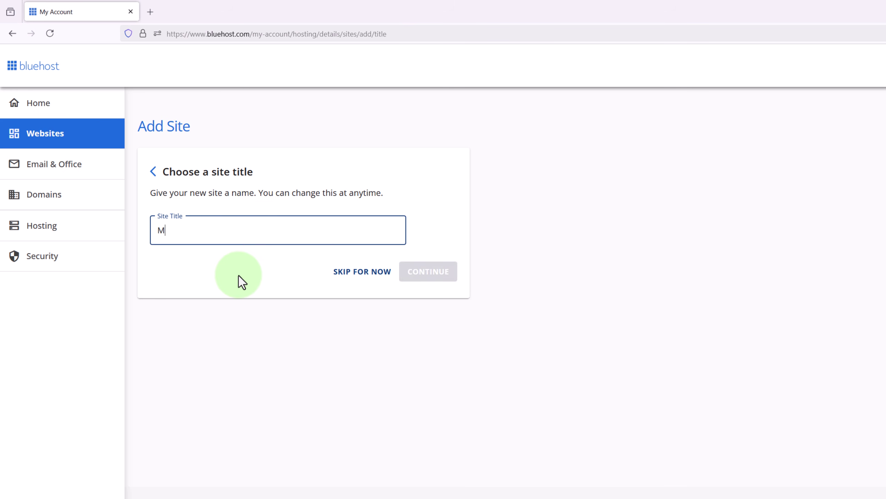
pyautogui.write("artie's Website")
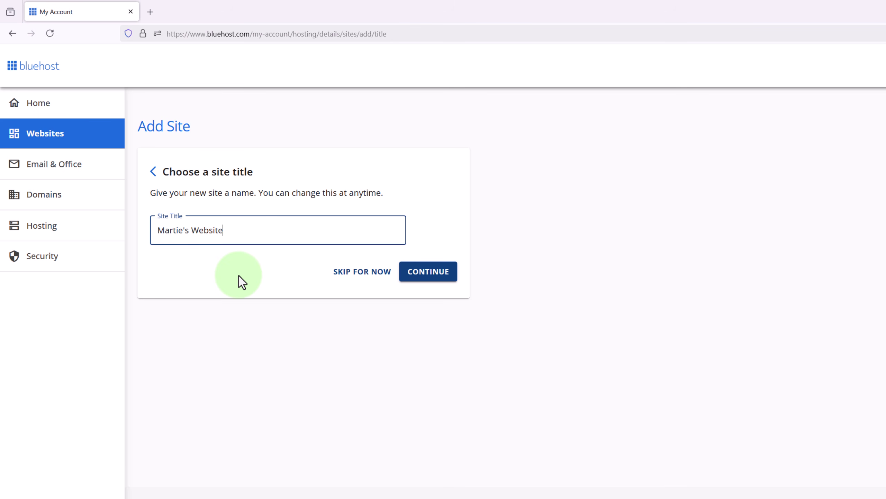
pyautogui.click(413, 276)
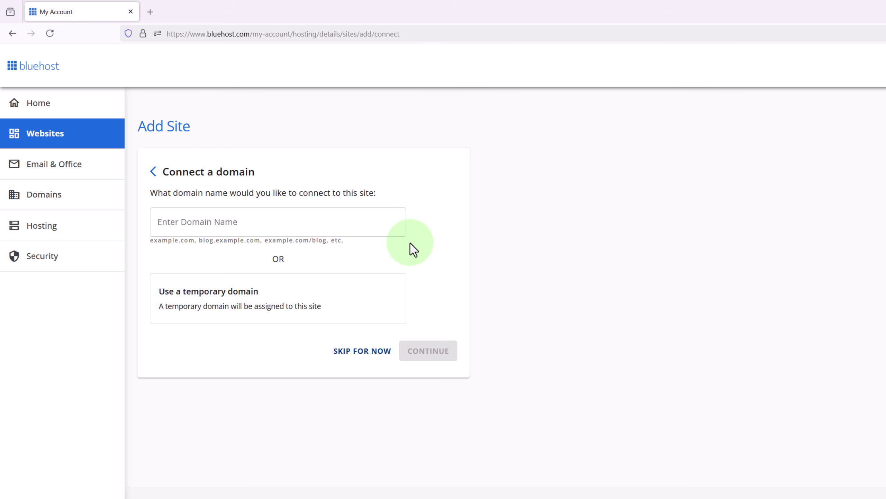
# Step: Connect the domain martieswebsite.com to the new site and continue until the site is created
pyautogui.click(245, 223)
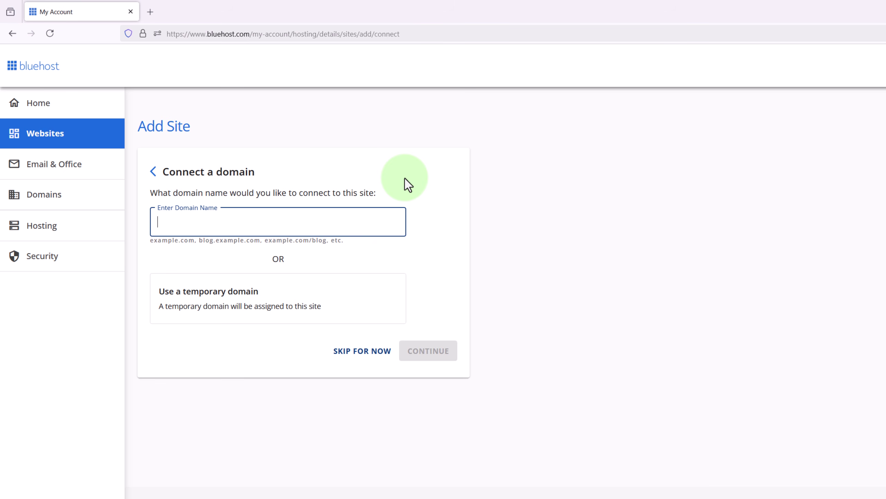
pyautogui.write('mart')
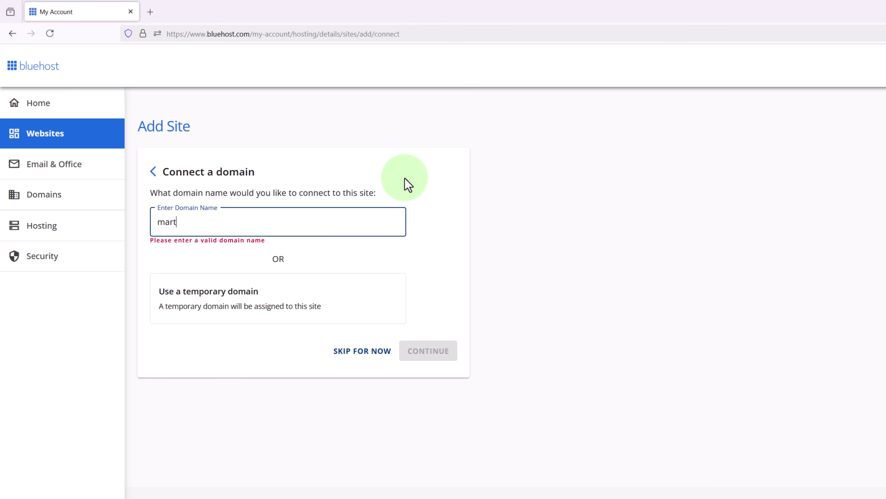
pyautogui.write('ieswebsite.com')
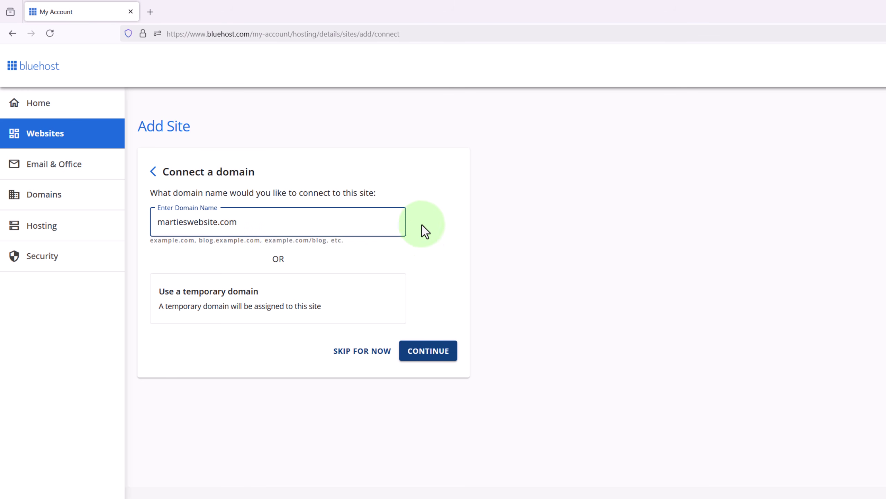
pyautogui.click(429, 354)
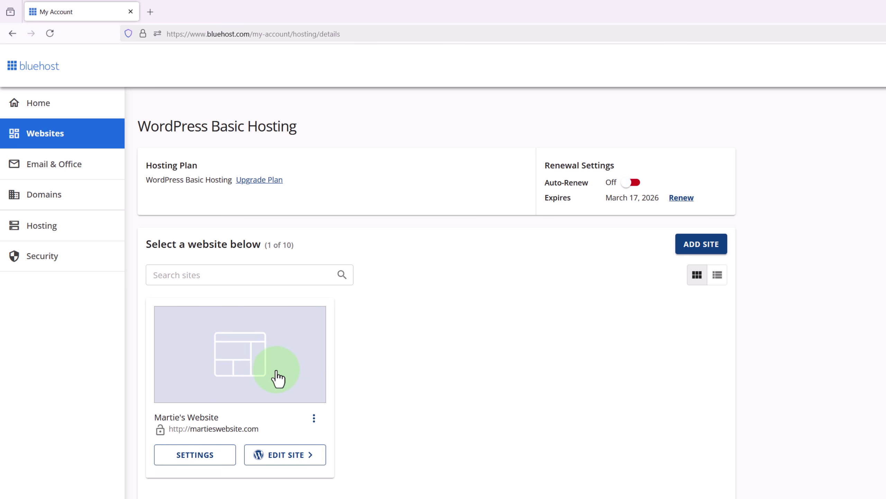
# Step: Open the new site's WordPress admin, skipping the onboarding setup, and view the site's front end before returning to the dashboard
pyautogui.click(285, 461)
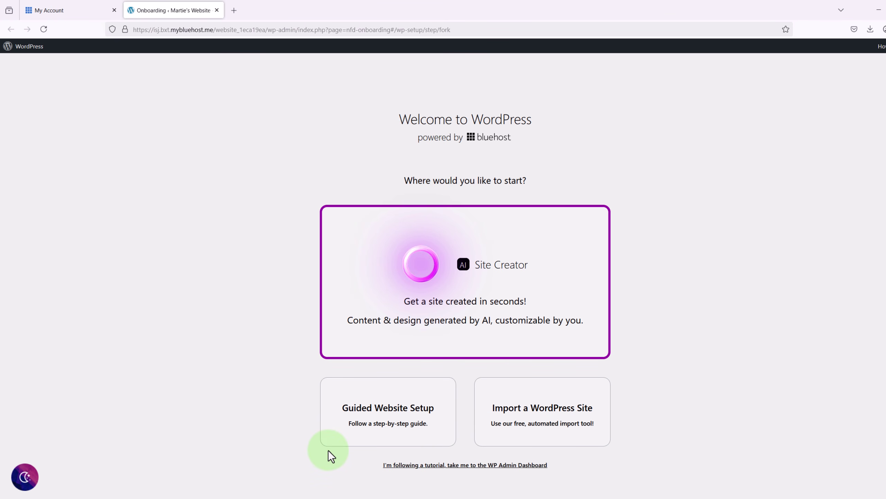
pyautogui.click(455, 465)
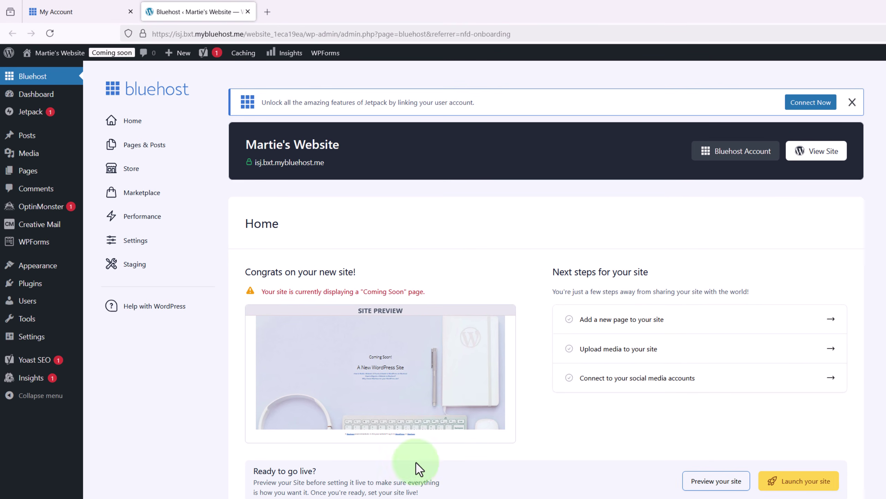
pyautogui.click(58, 55)
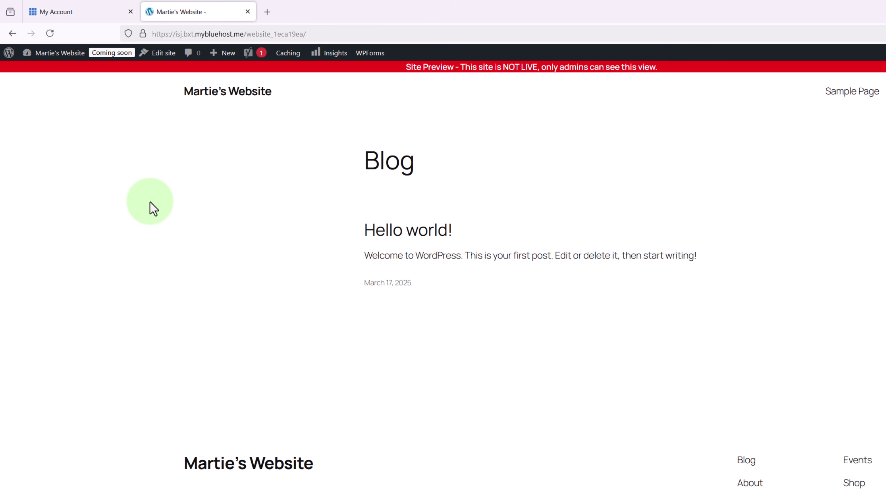
pyautogui.click(64, 53)
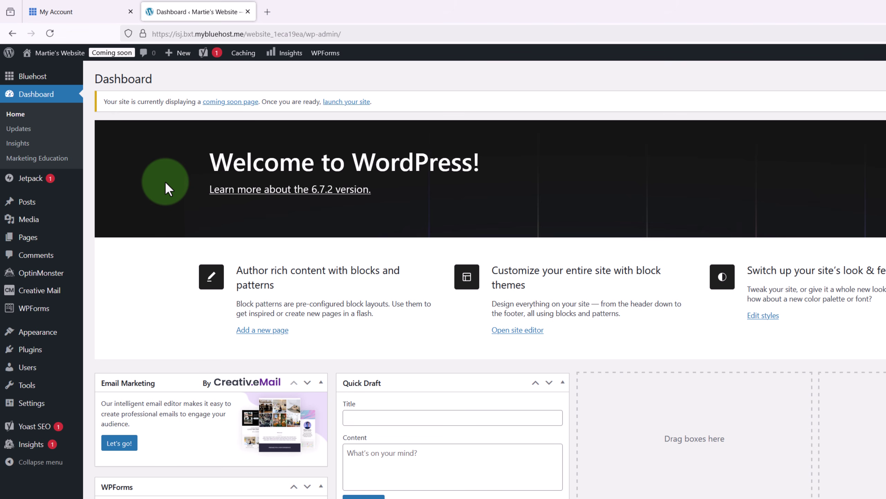
# Step: Move the default Sample Page and Privacy Policy pages to the trash
pyautogui.click(32, 240)
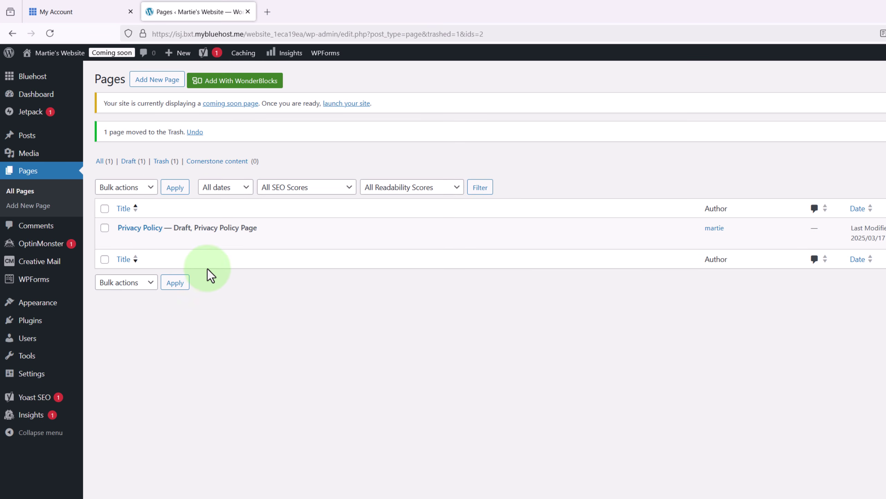
pyautogui.moveTo(177, 234)
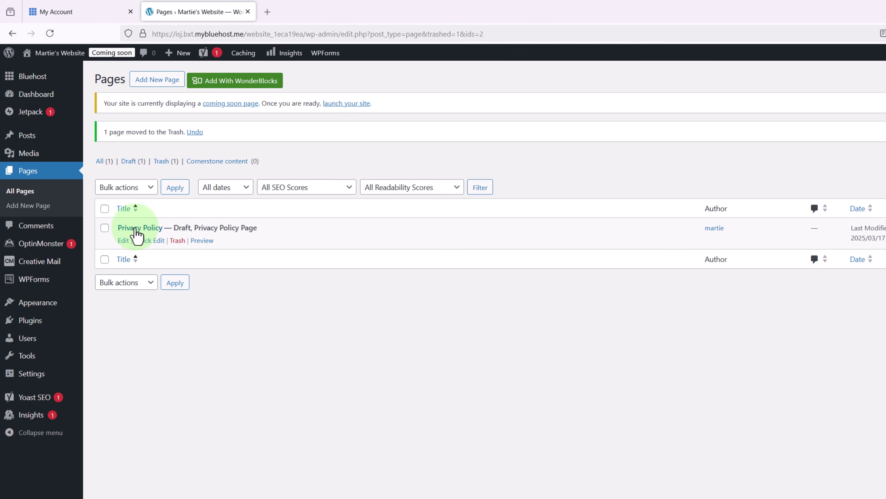
pyautogui.click(177, 241)
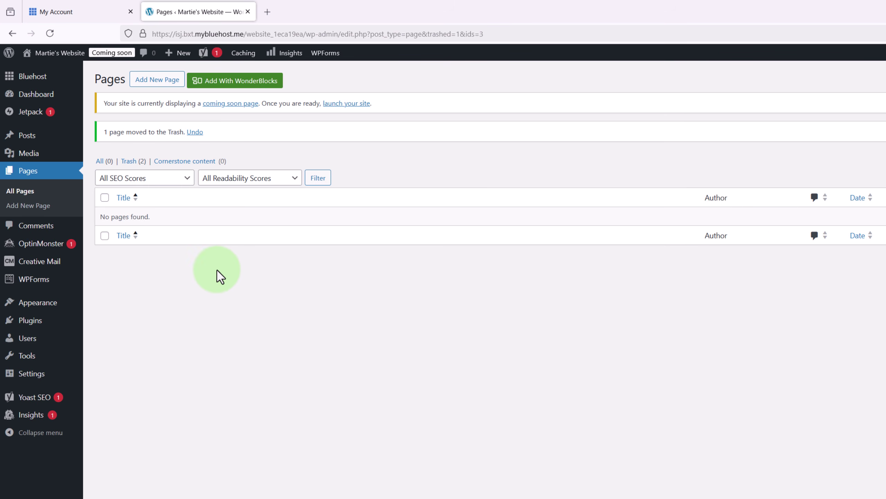
# Step: Move the default "Hello world!" post to the trash
pyautogui.click(35, 140)
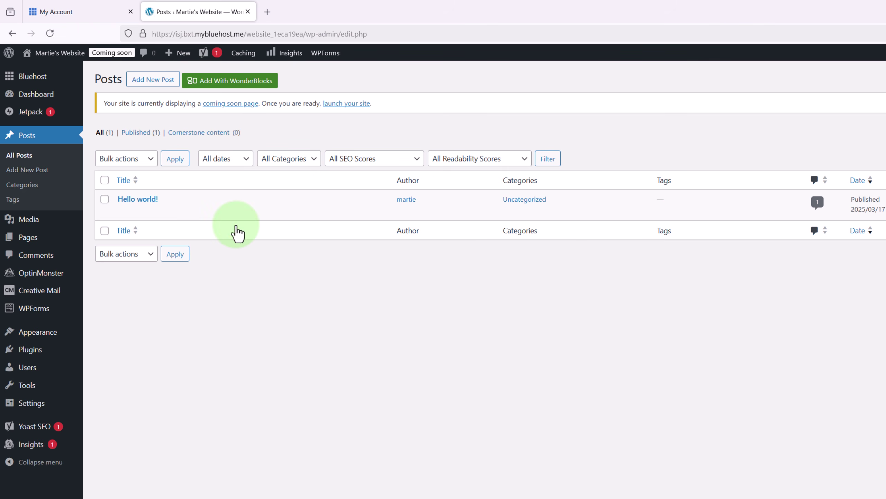
pyautogui.moveTo(131, 206)
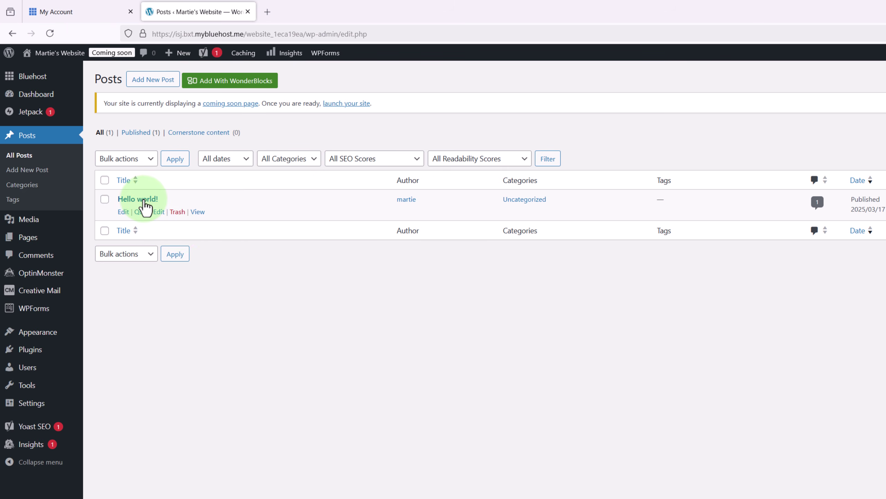
pyautogui.click(179, 213)
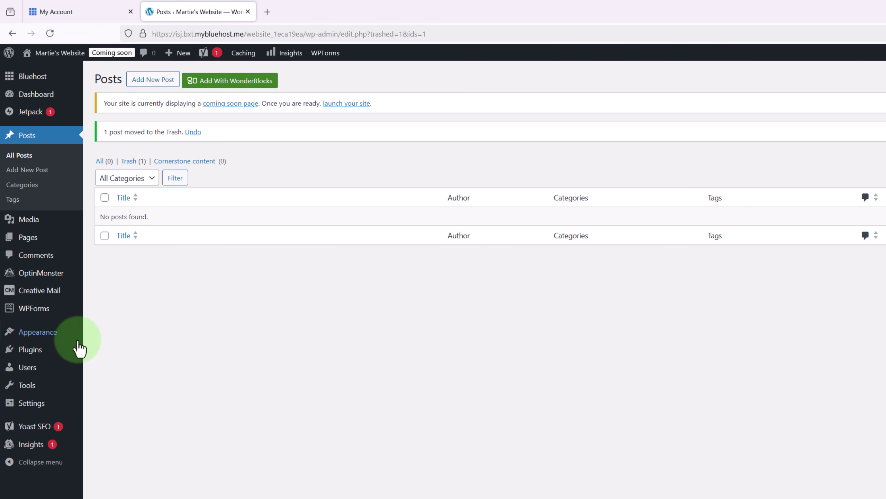
# Step: Deactivate all installed plugins at once with a bulk action
pyautogui.click(39, 356)
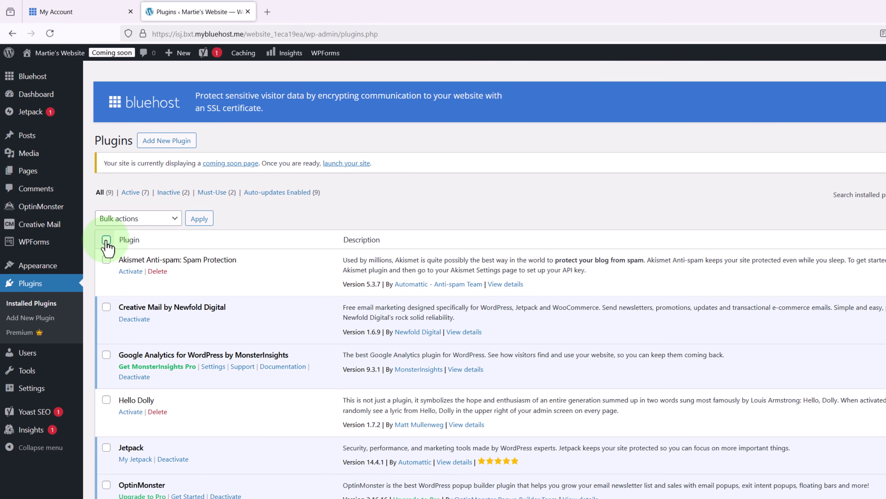
pyautogui.click(174, 219)
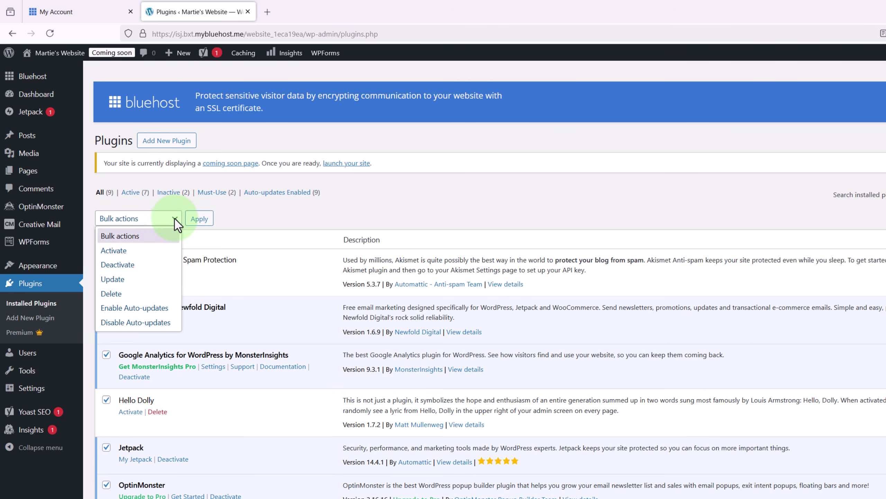
pyautogui.click(154, 264)
pyautogui.click(199, 220)
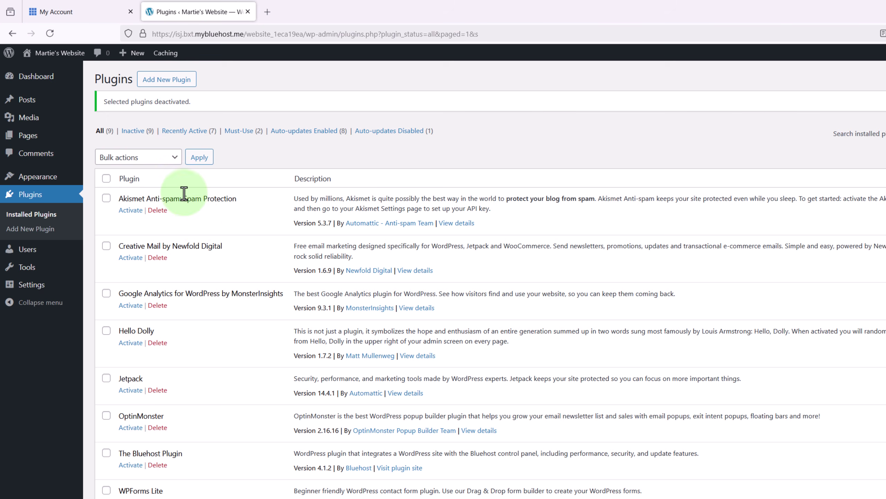
# Step: Delete all the deactivated plugins and their data with a bulk action, and confirm the deletion
pyautogui.click(107, 179)
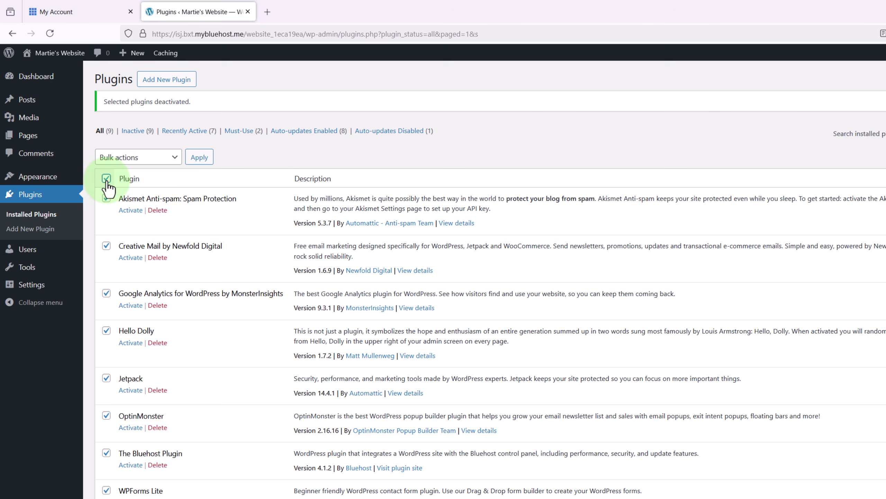
pyautogui.click(174, 157)
pyautogui.click(144, 233)
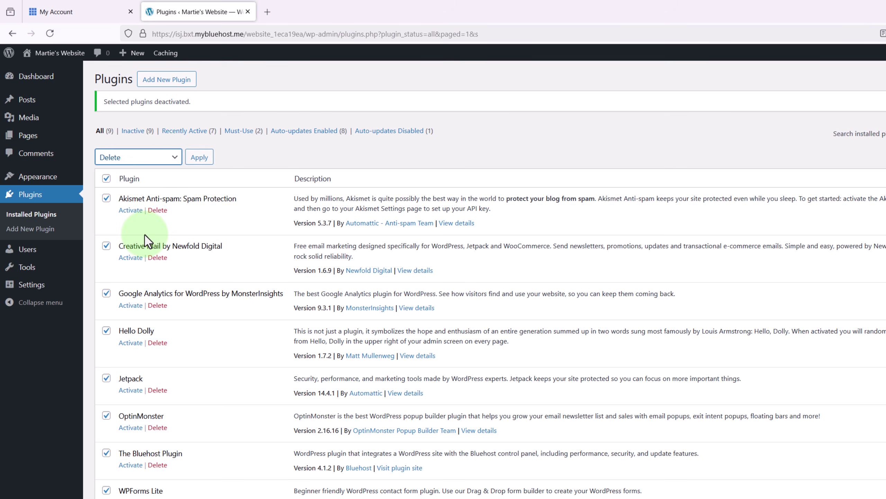
pyautogui.click(199, 157)
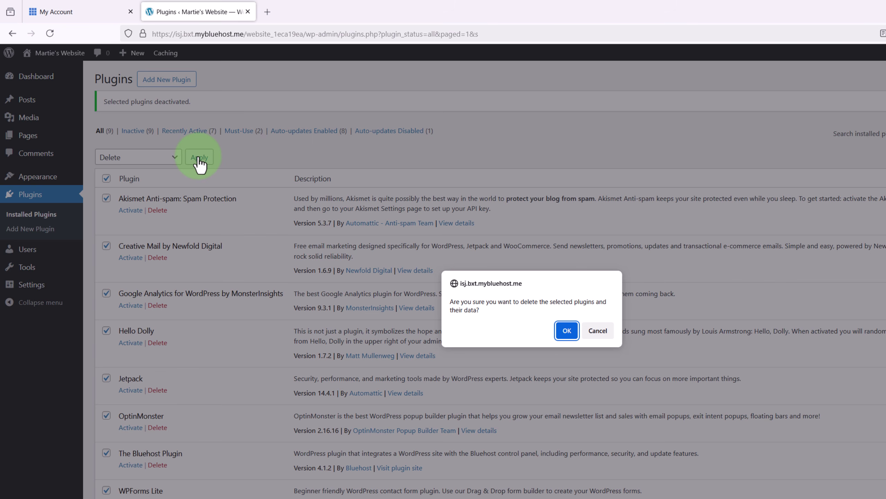
pyautogui.click(566, 331)
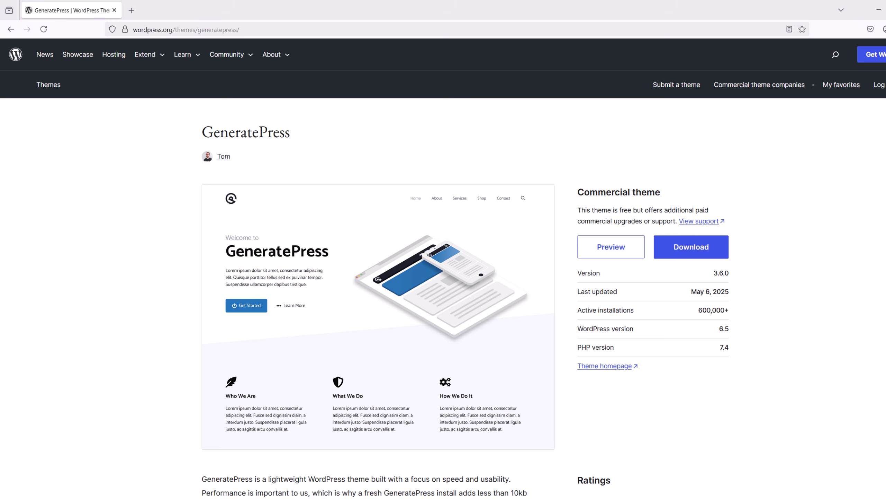
pyautogui.scroll(-5, 443, 266)
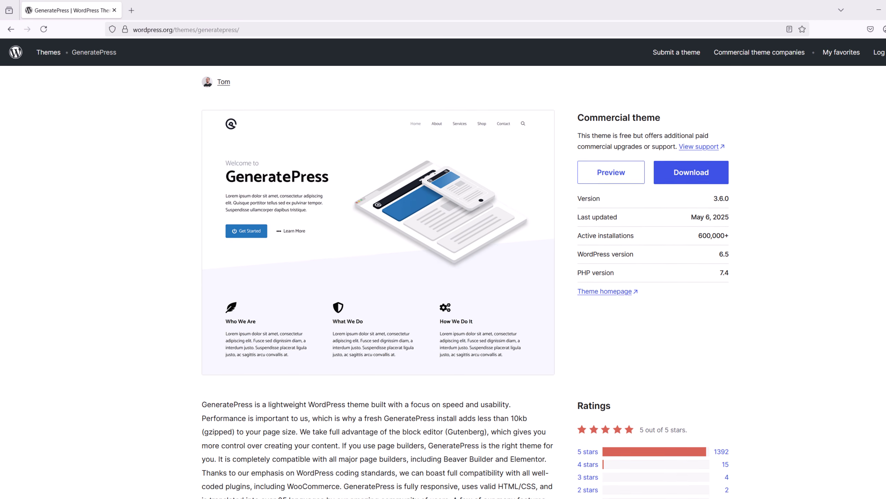
pyautogui.scroll(-5, 443, 265)
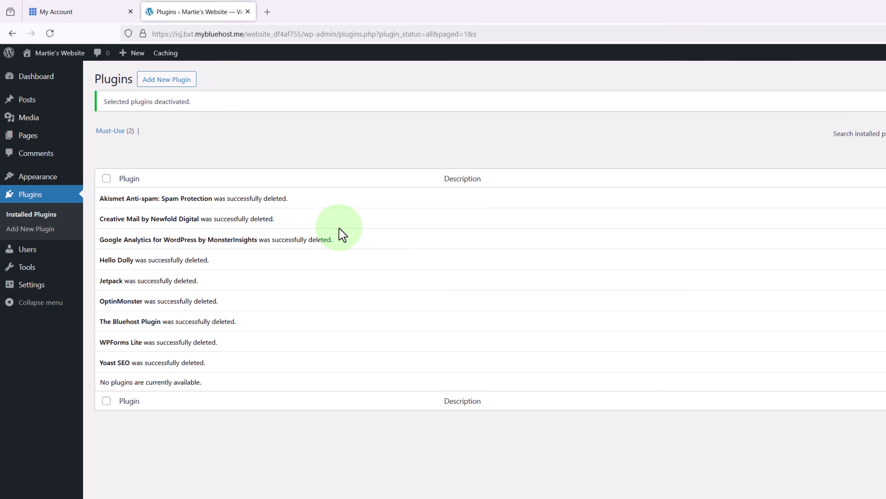
# Step: Browse the themes available to add in the site's admin area and search them for "generatepress"
pyautogui.click(38, 176)
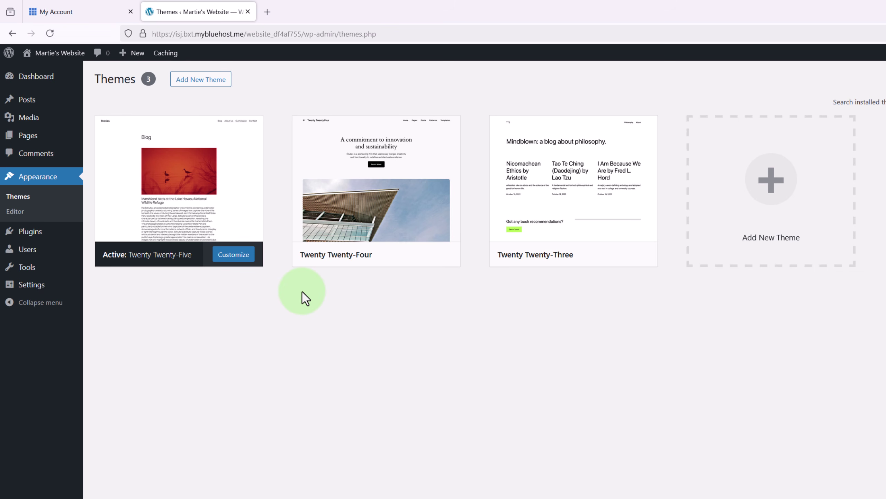
pyautogui.click(201, 80)
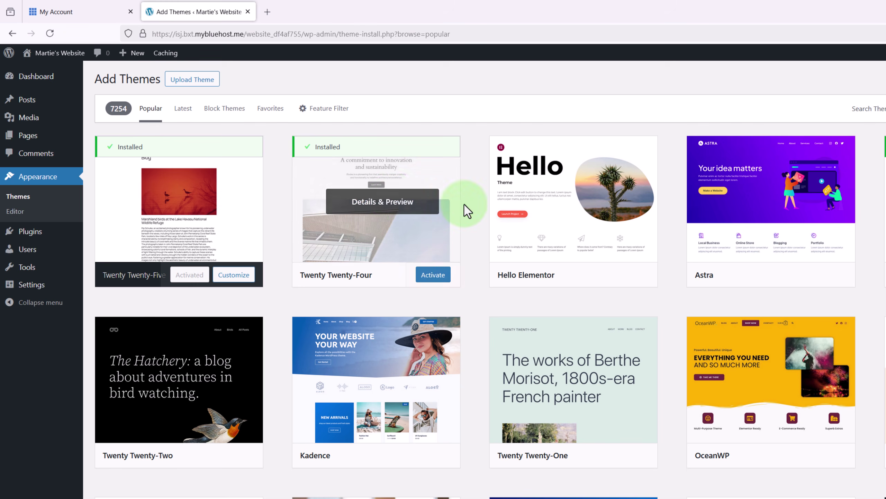
pyautogui.scroll(-3, 475, 210)
pyautogui.scroll(-8, 477, 210)
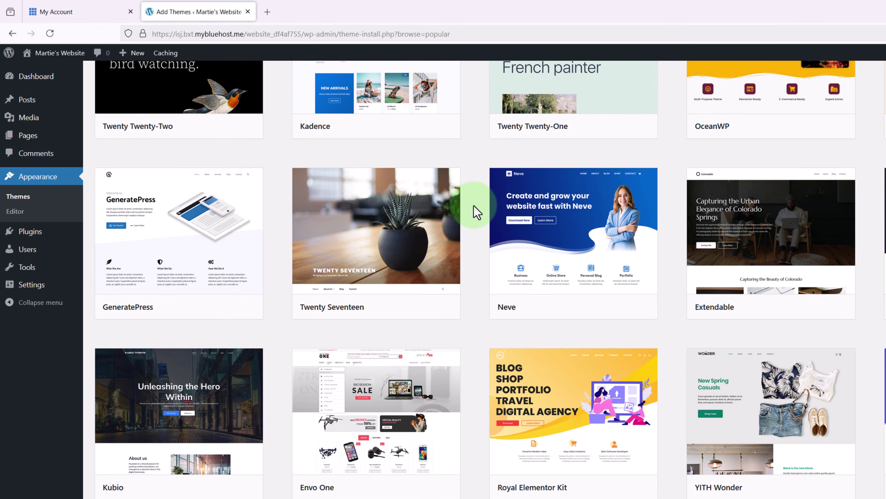
pyautogui.scroll(10, 477, 211)
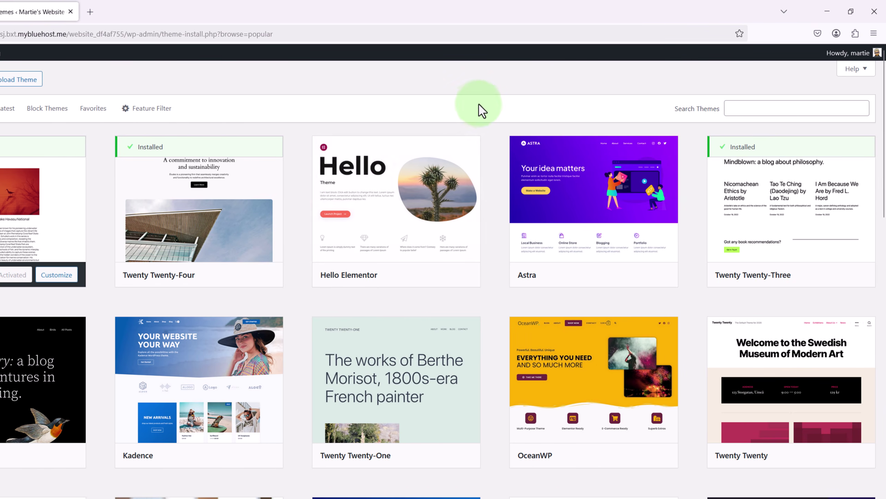
pyautogui.click(728, 108)
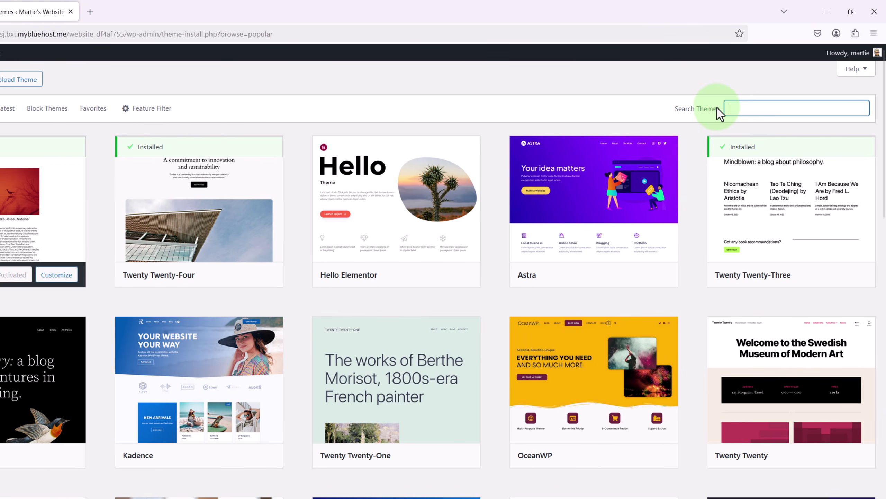
pyautogui.write('generatepress')
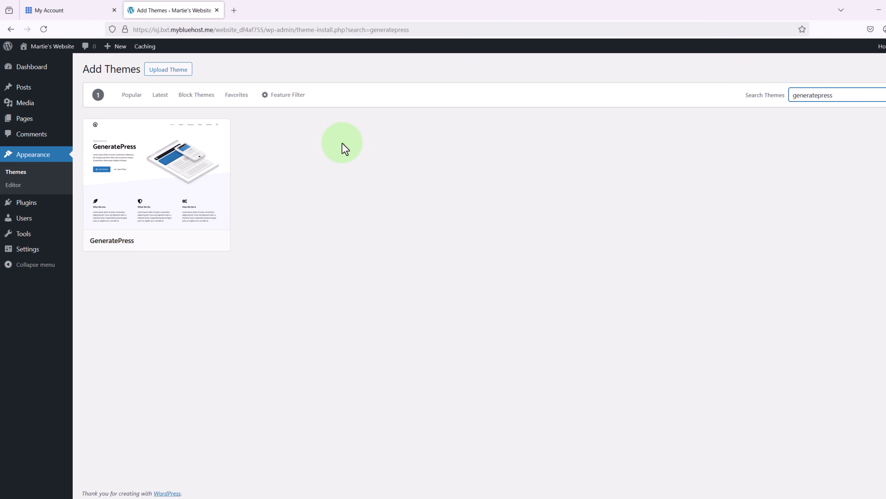
# Step: Install the GeneratePress theme and activate it on the site
pyautogui.moveTo(142, 207)
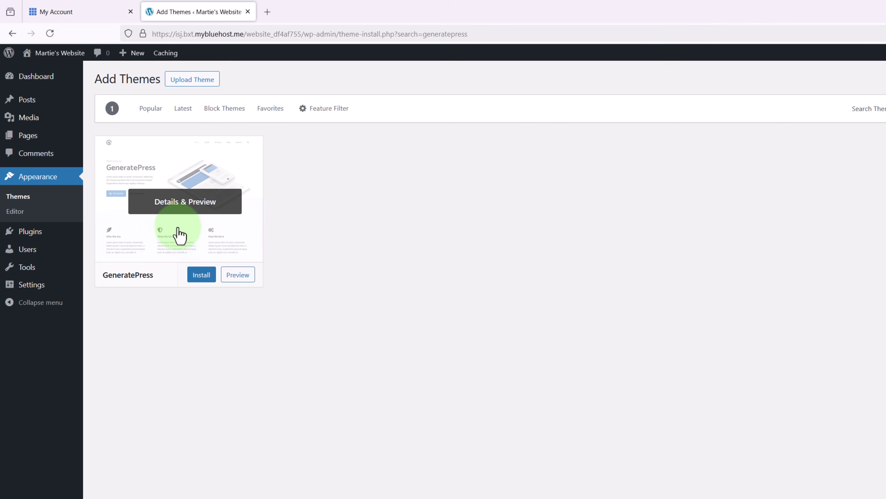
pyautogui.click(200, 275)
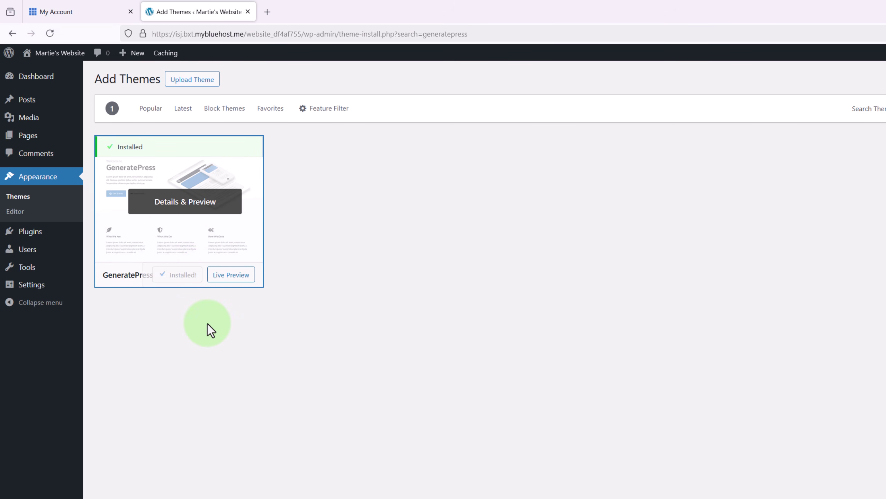
pyautogui.click(185, 276)
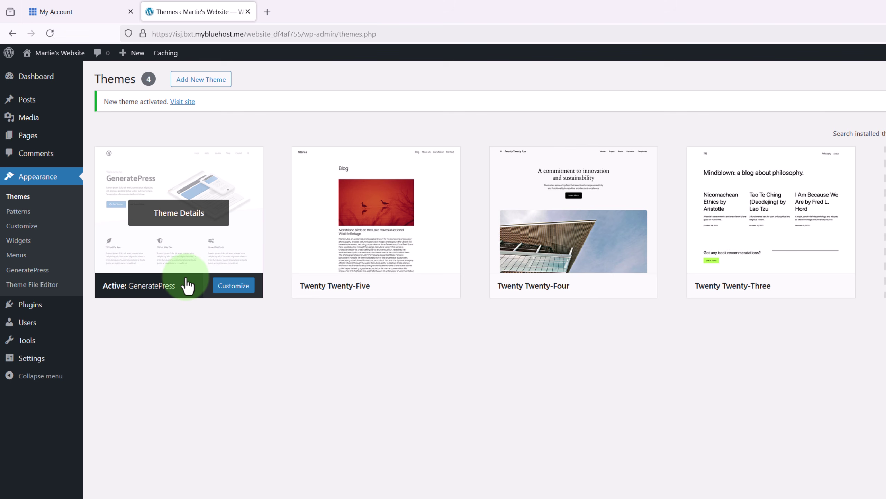
# Step: Visit the site's front page and open its Site Identity settings for customizing
pyautogui.click(71, 54)
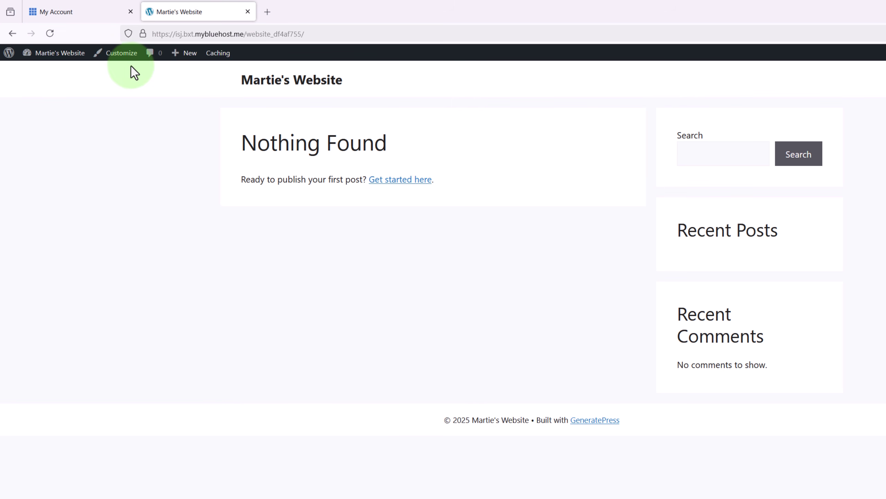
pyautogui.click(126, 56)
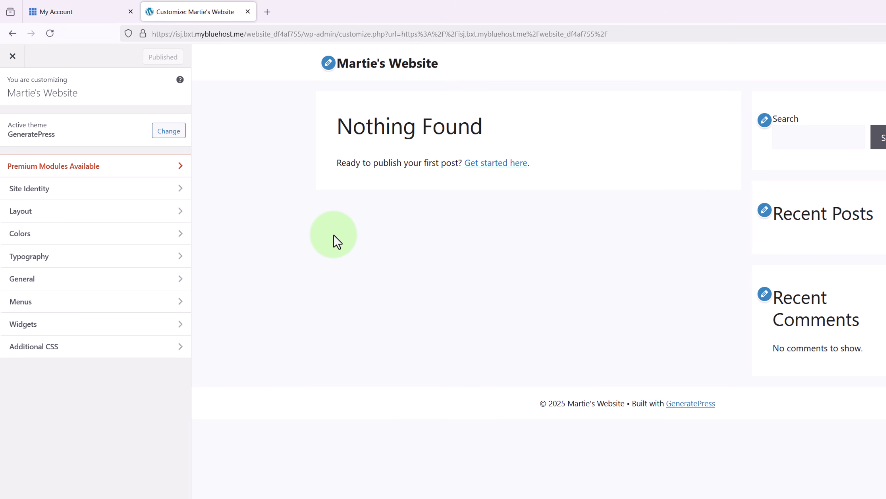
pyautogui.click(49, 192)
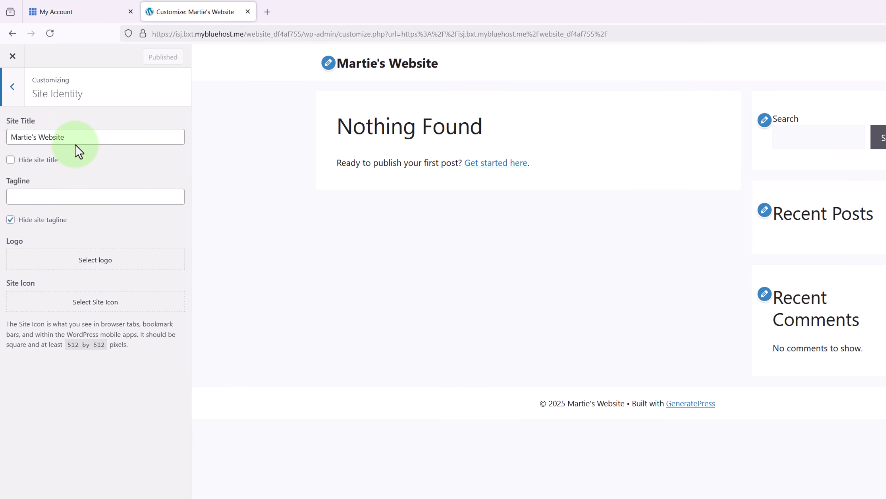
# Step: Try "My New Website" as the site title and restore the original title
pyautogui.moveTo(73, 136); pyautogui.dragTo(8, 135)
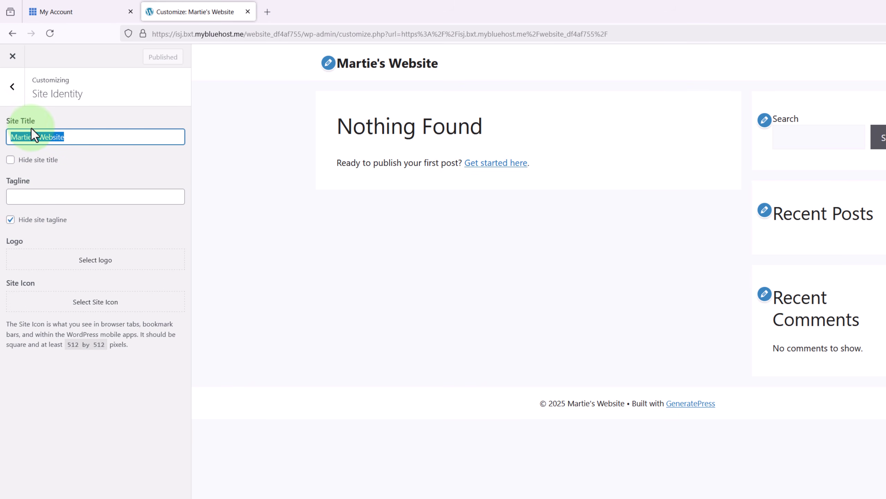
pyautogui.write('My New Website')
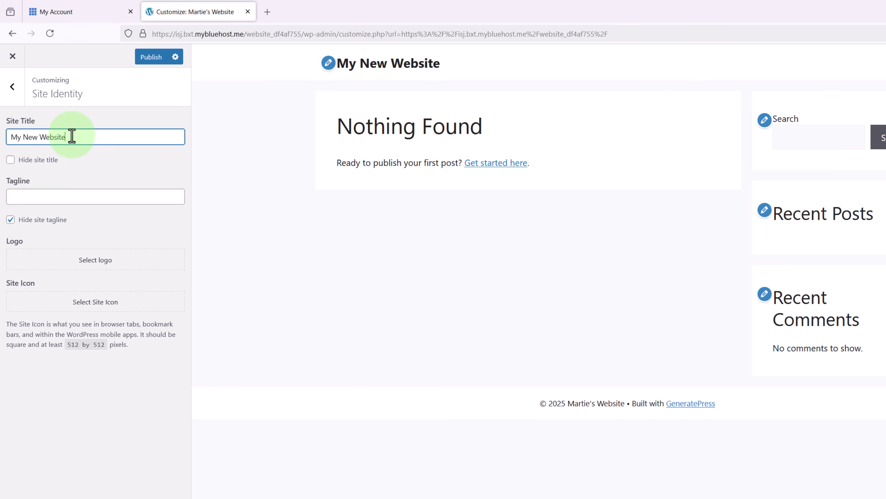
pyautogui.moveTo(71, 137); pyautogui.dragTo(8, 135)
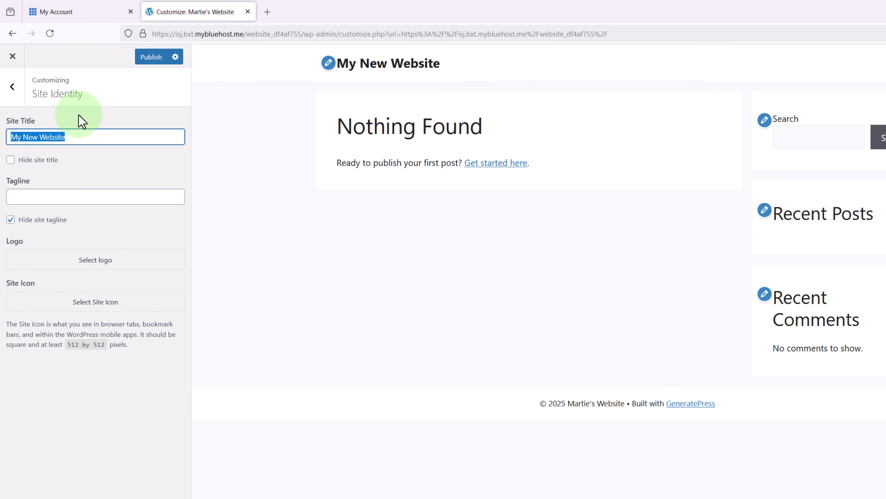
pyautogui.write("Martie's Website")
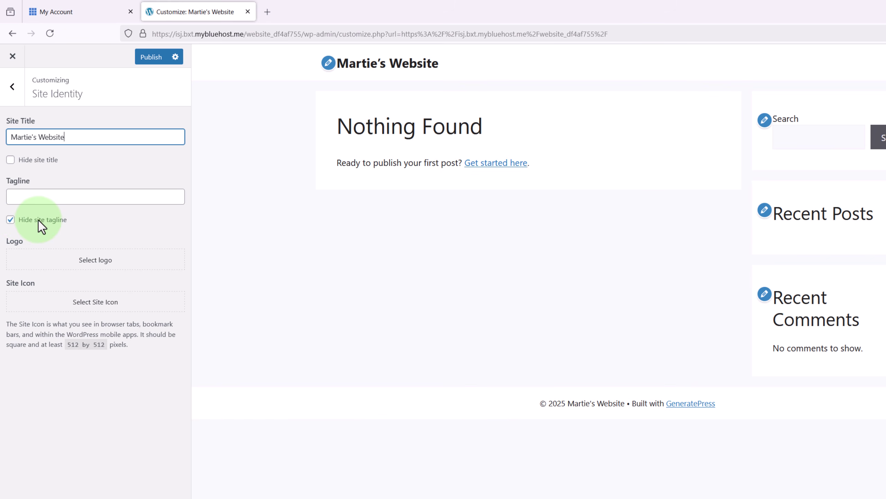
# Step: Unhide the site tagline and set it to "This is my new website."
pyautogui.click(11, 220)
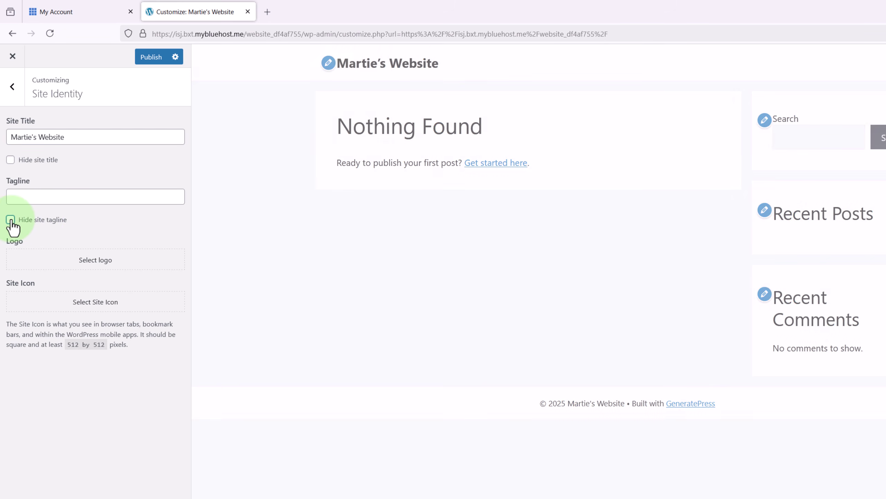
pyautogui.click(38, 198)
pyautogui.write('This is my new website.')
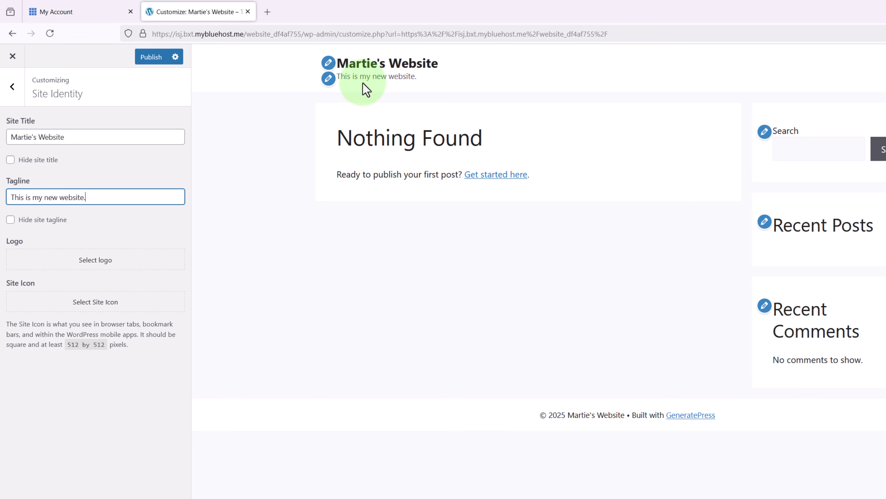
pyautogui.click(219, 209)
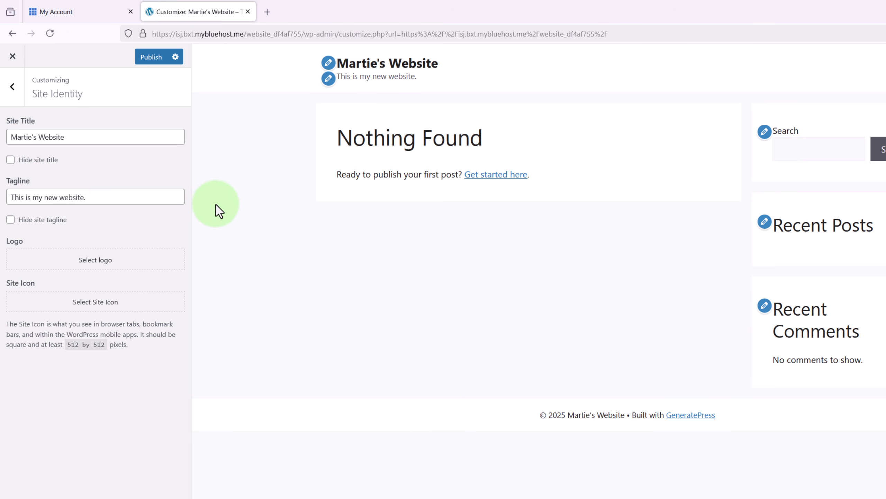
# Step: Upload Demo Logo from the Demo Content folder as the site logo without cropping, and set the logo width to 60 px
pyautogui.click(98, 264)
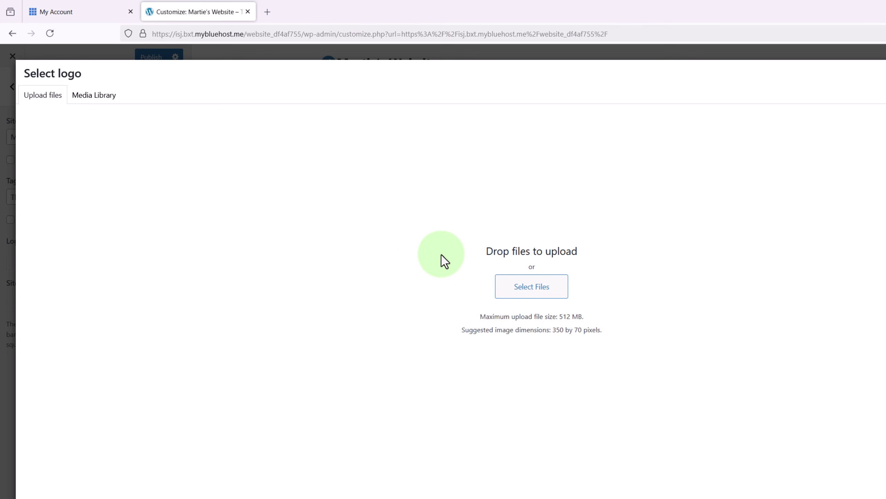
pyautogui.click(525, 289)
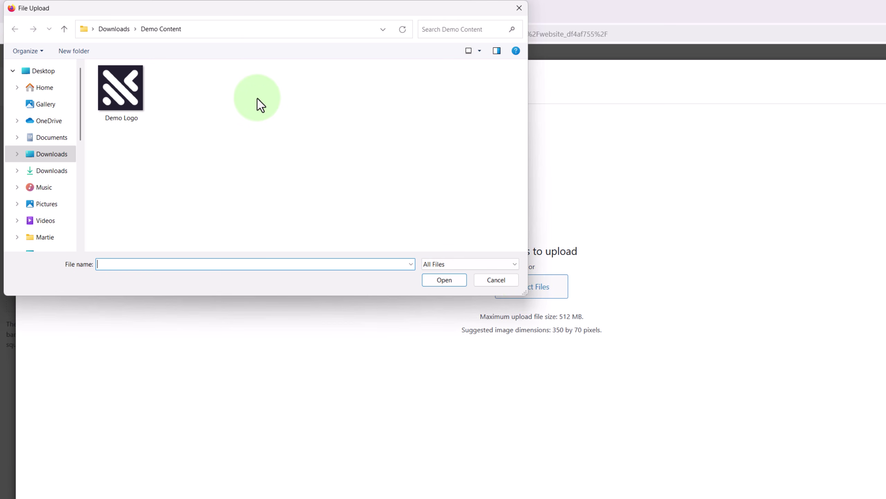
pyautogui.click(122, 95)
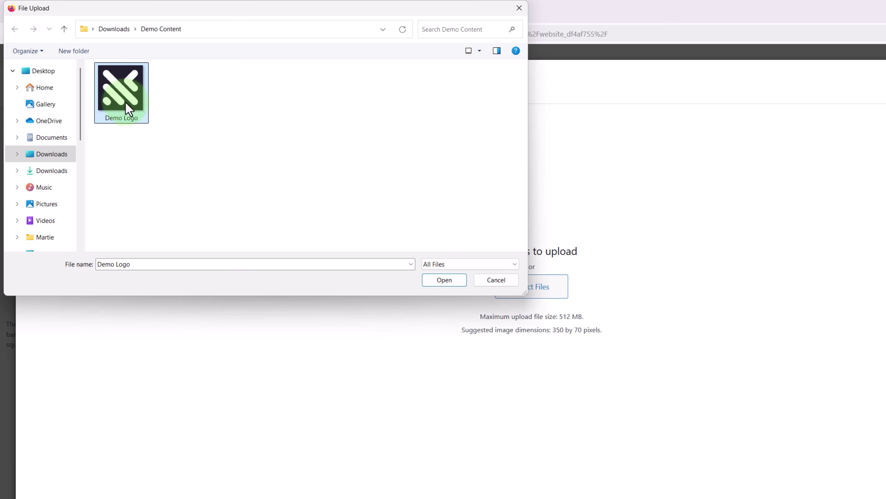
pyautogui.click(437, 279)
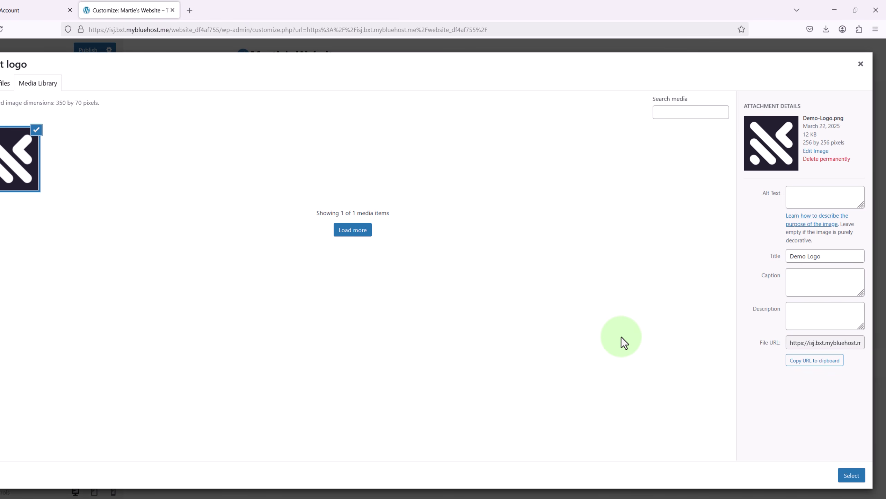
pyautogui.click(852, 476)
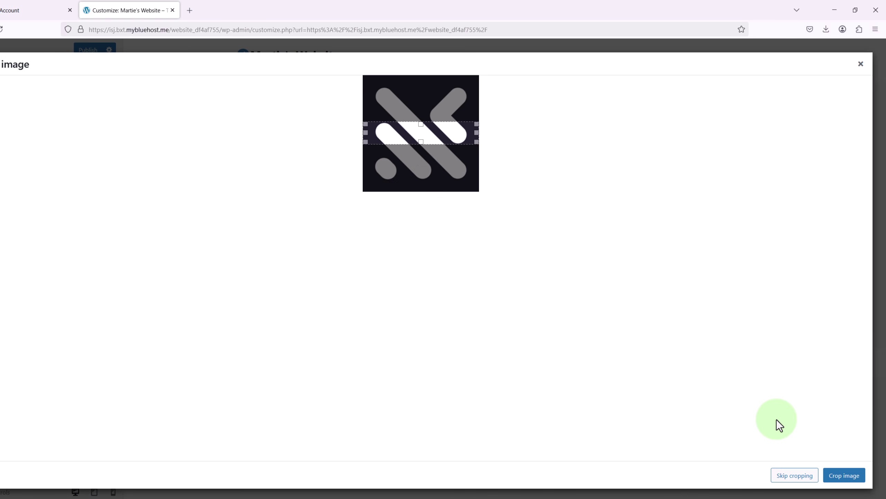
pyautogui.click(798, 480)
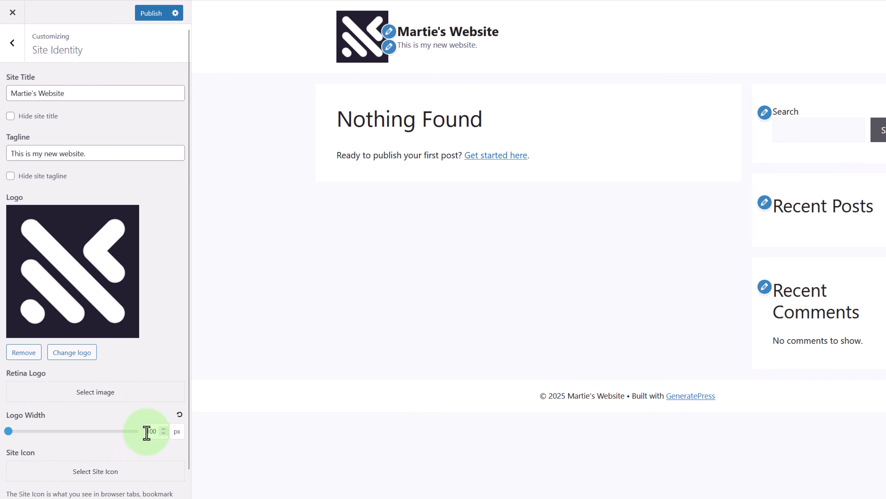
pyautogui.click(161, 433)
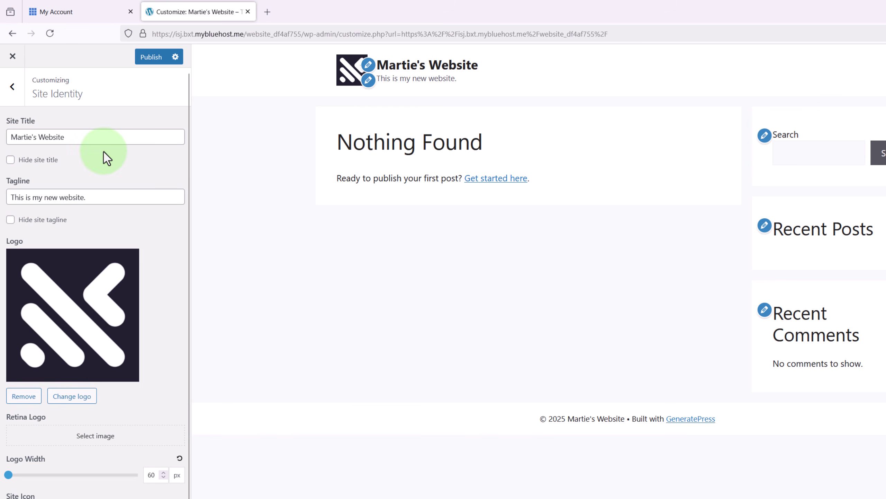
# Step: Try hiding the site title and tagline beside the logo, and show both again
pyautogui.click(11, 160)
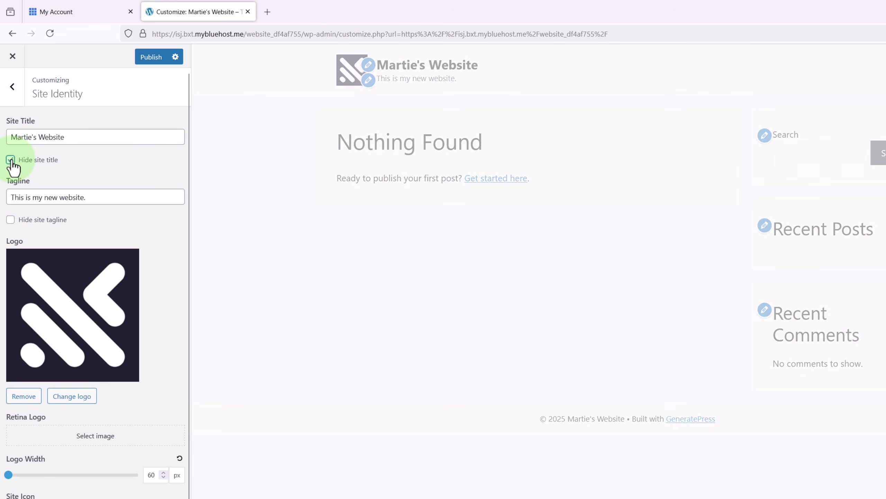
pyautogui.click(10, 220)
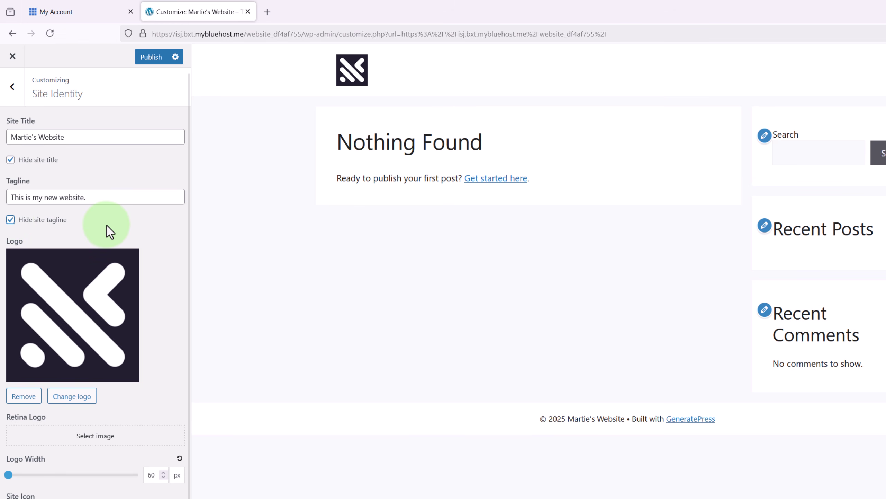
pyautogui.click(10, 219)
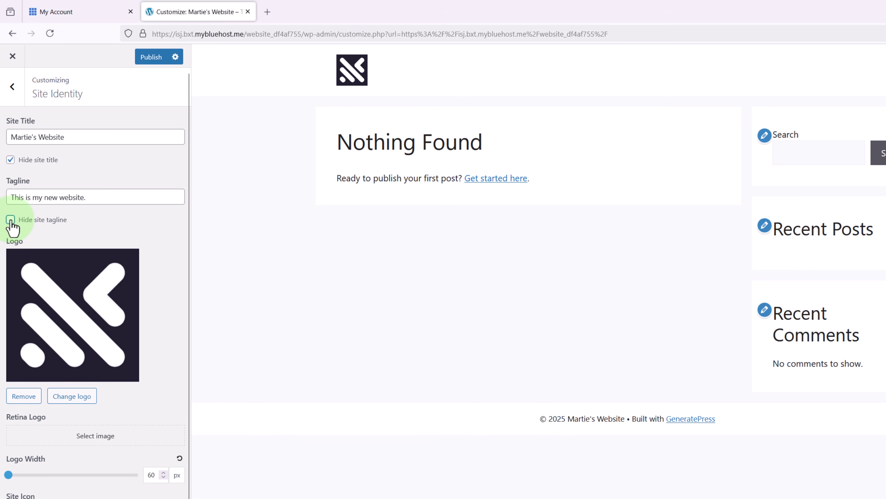
pyautogui.click(11, 163)
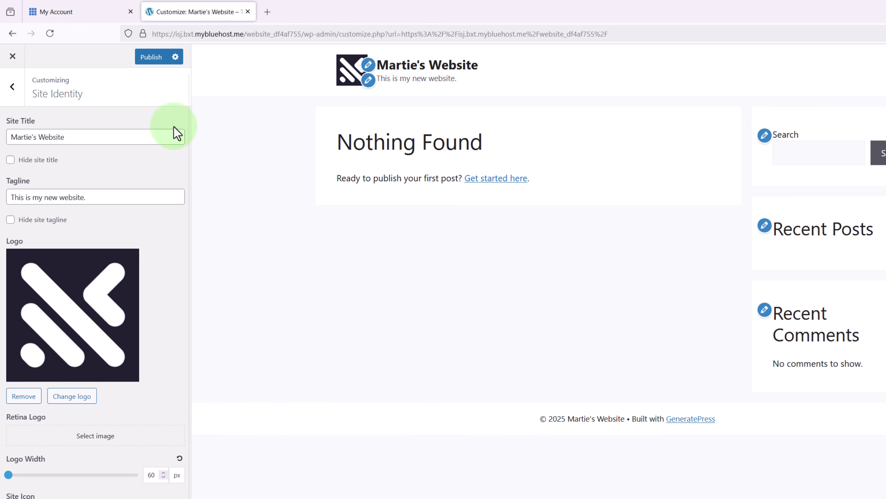
# Step: Publish the site identity changes and open the customizer's Menus settings
pyautogui.click(154, 62)
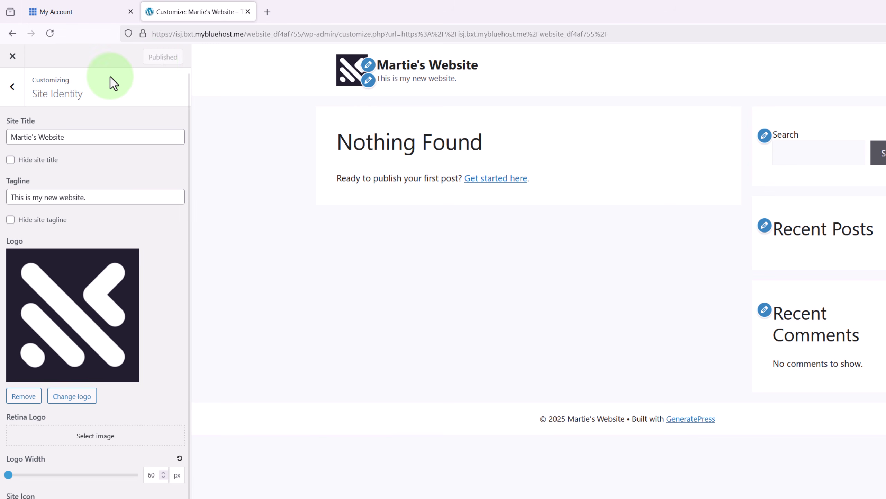
pyautogui.click(12, 87)
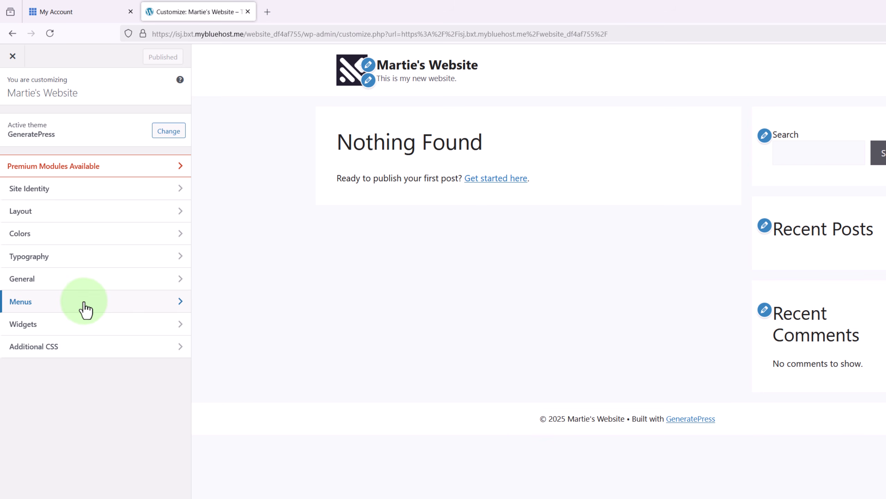
pyautogui.click(50, 302)
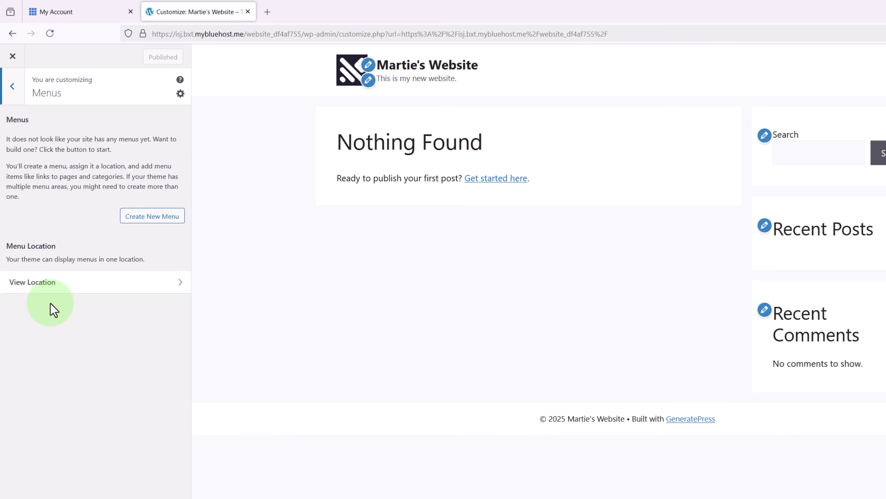
# Step: Create a new menu named "Main Menu" and assign it to the Primary Menu location
pyautogui.click(150, 219)
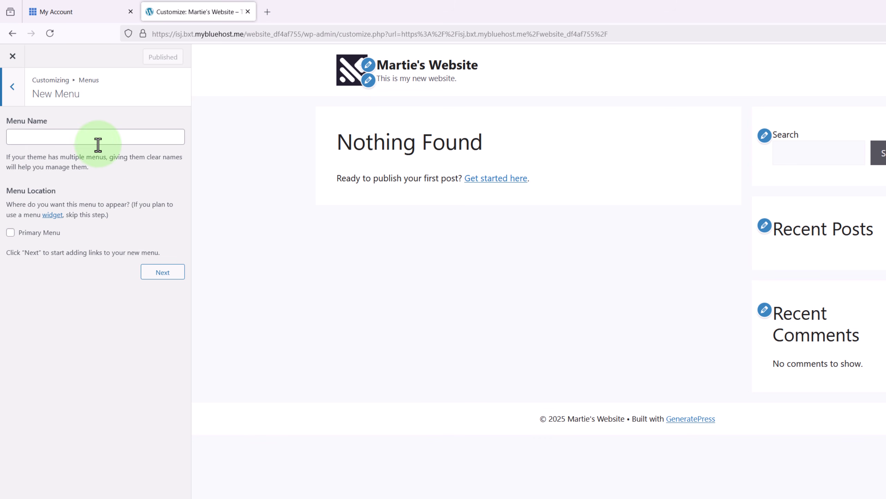
pyautogui.click(99, 136)
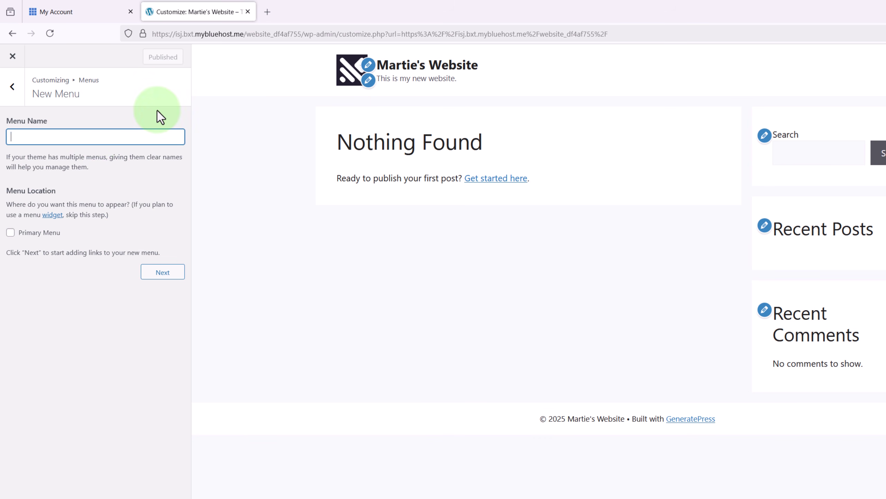
pyautogui.write('Main Menu')
pyautogui.click(157, 110)
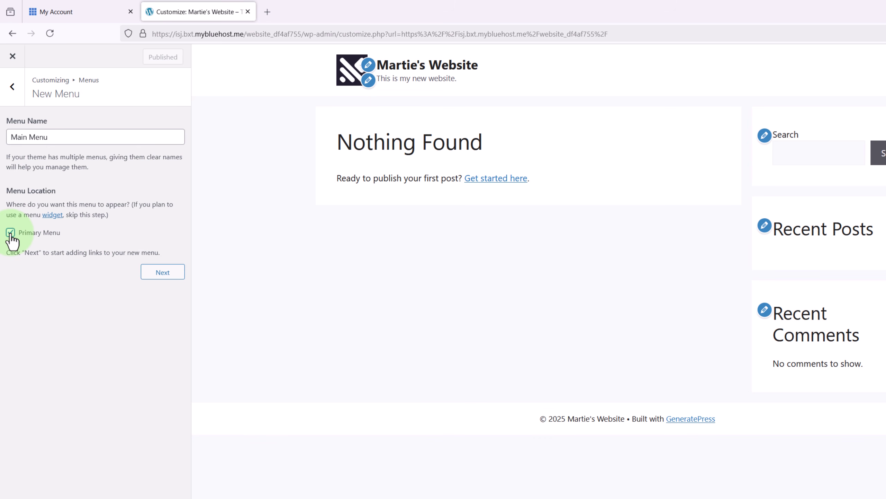
pyautogui.click(153, 274)
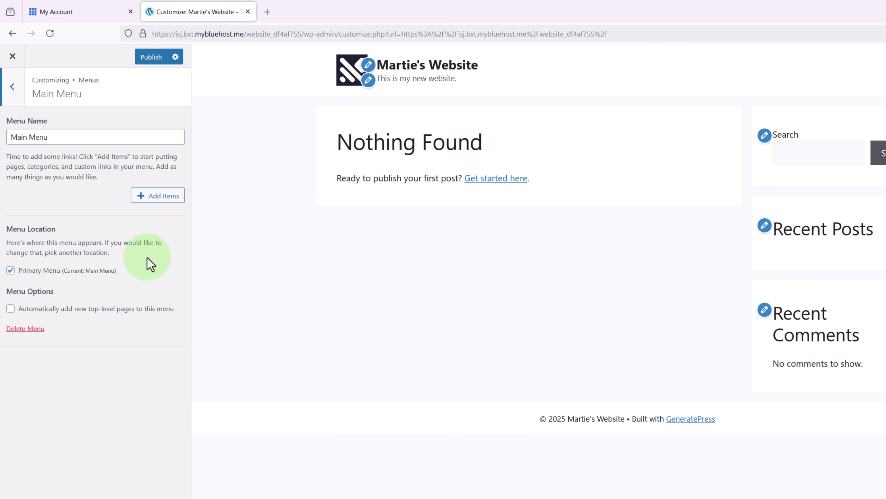
# Step: Create new Home, About and Services pages from within Main Menu and add them as its items in that order
pyautogui.click(161, 206)
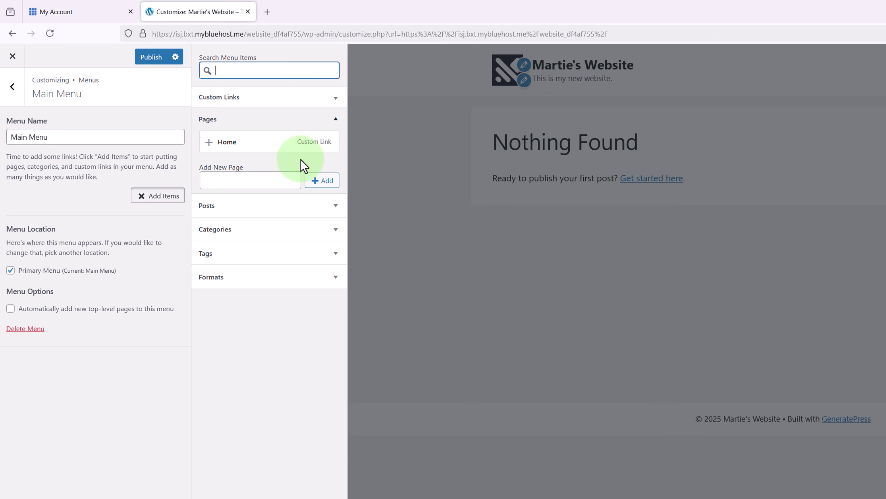
pyautogui.click(265, 183)
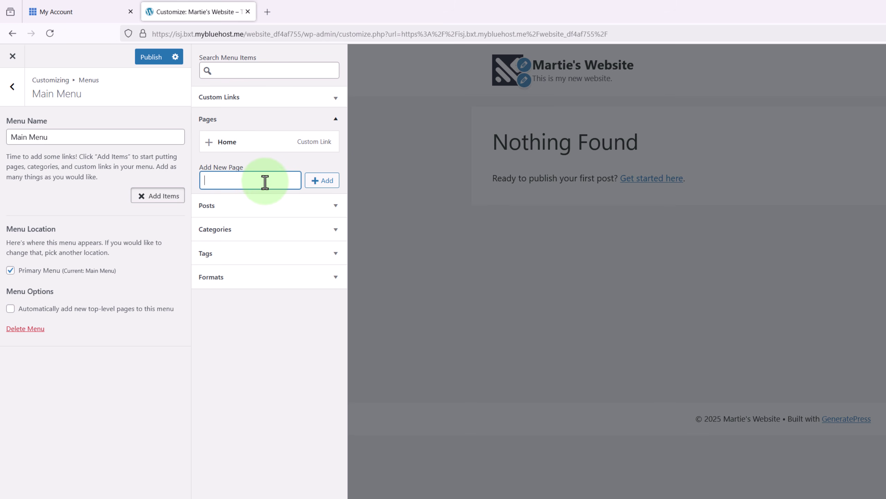
pyautogui.write('Home')
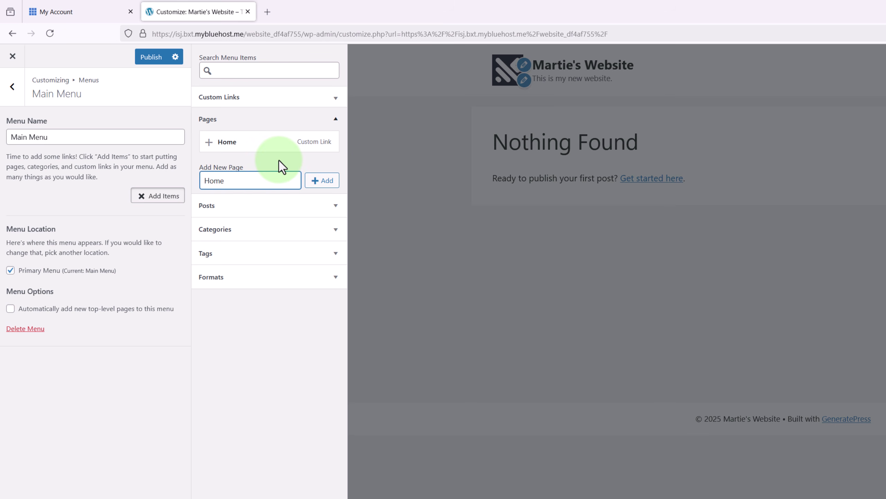
pyautogui.click(317, 181)
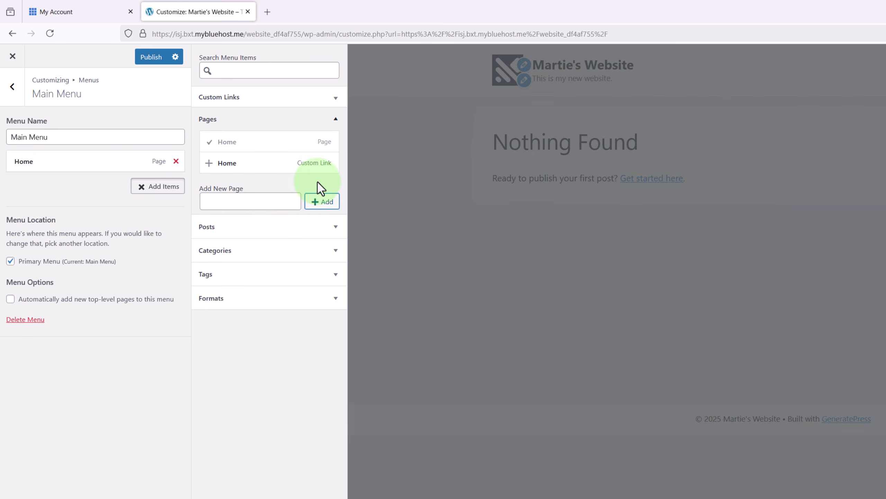
pyautogui.click(247, 201)
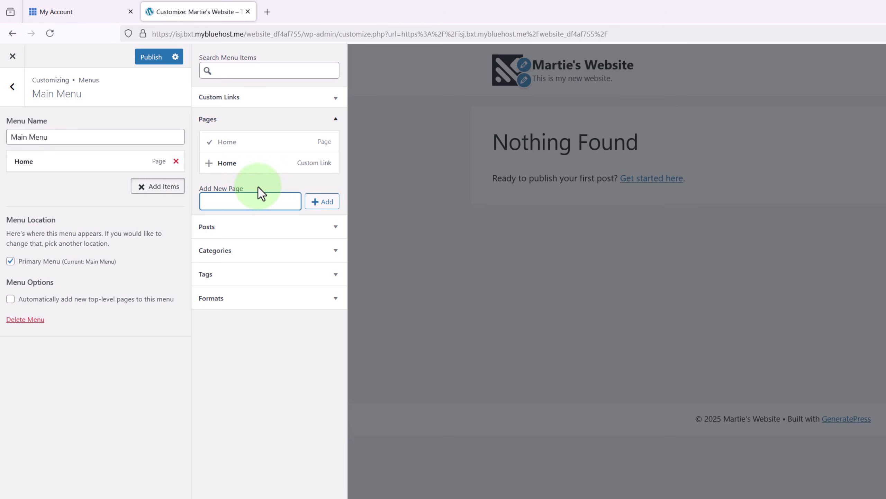
pyautogui.write('About')
pyautogui.click(316, 203)
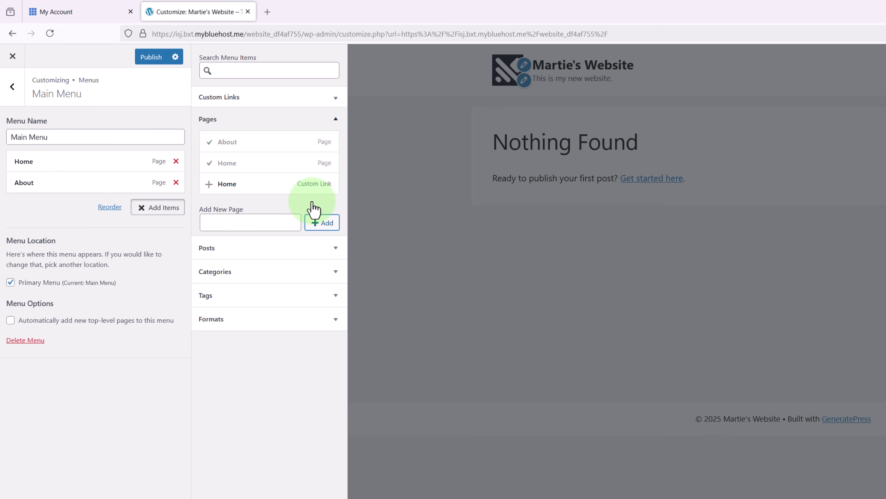
pyautogui.click(247, 222)
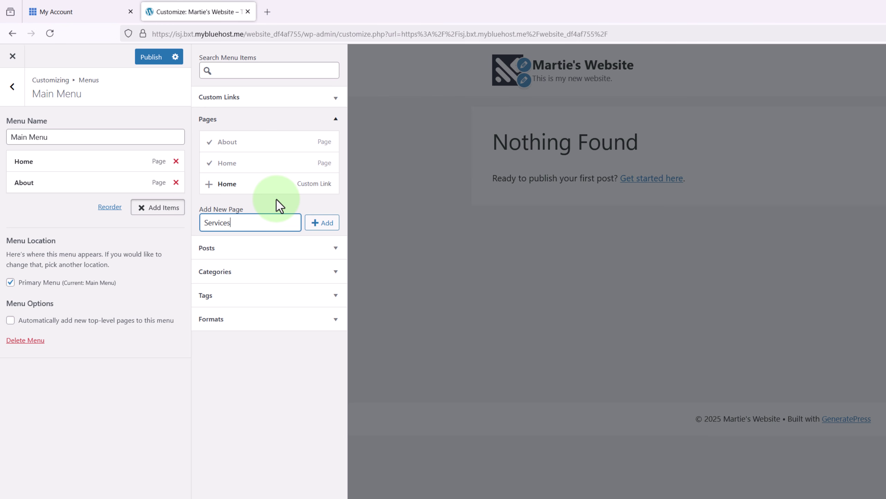
pyautogui.click(315, 226)
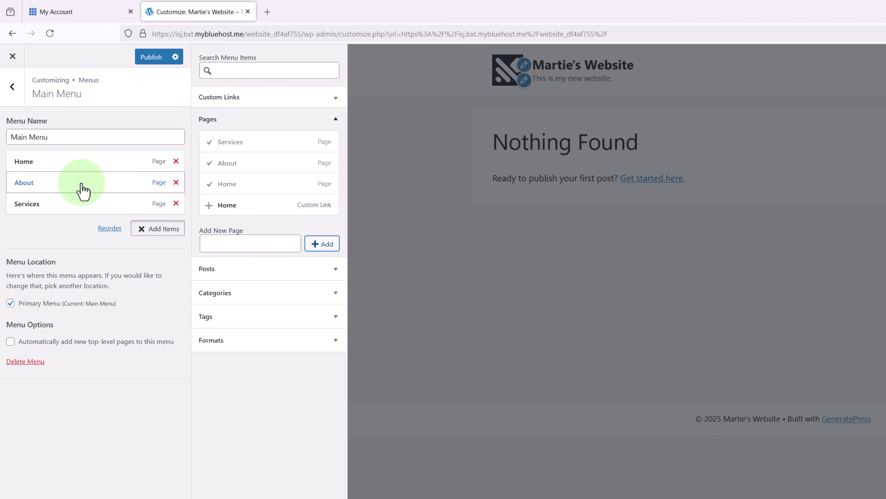
# Step: Try reordering the Main Menu items, and leave the reorder mode
pyautogui.click(109, 228)
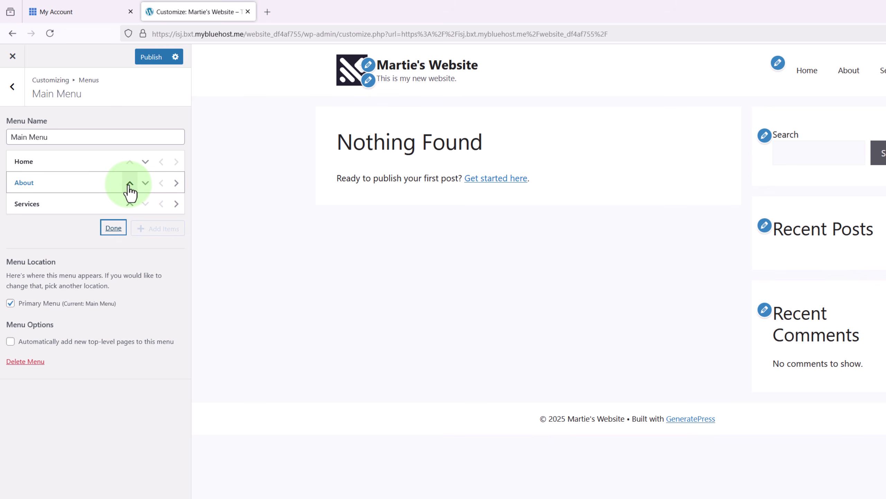
pyautogui.click(145, 183)
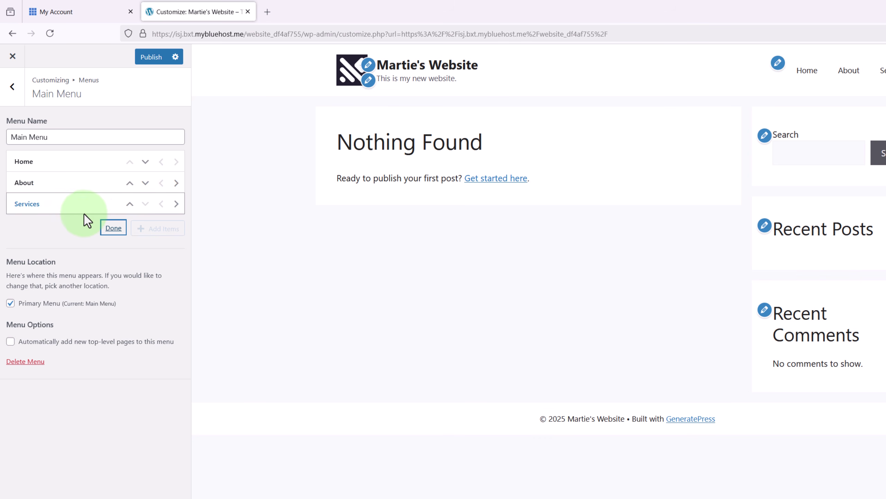
pyautogui.click(114, 228)
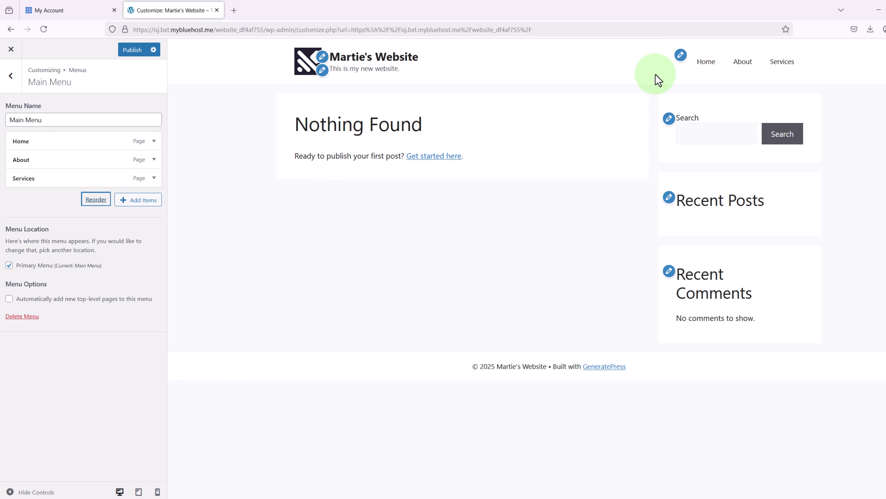
# Step: Check the Home, About and Services pages through the navigation links in the site preview
pyautogui.click(705, 68)
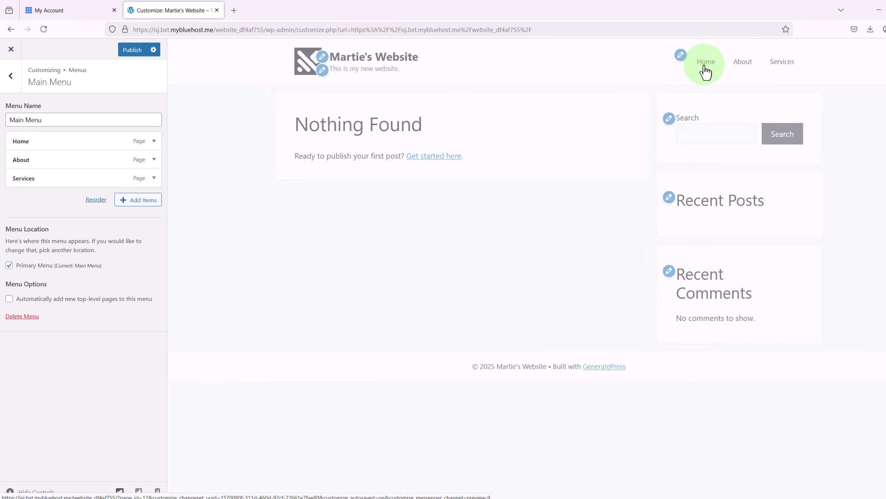
pyautogui.click(741, 68)
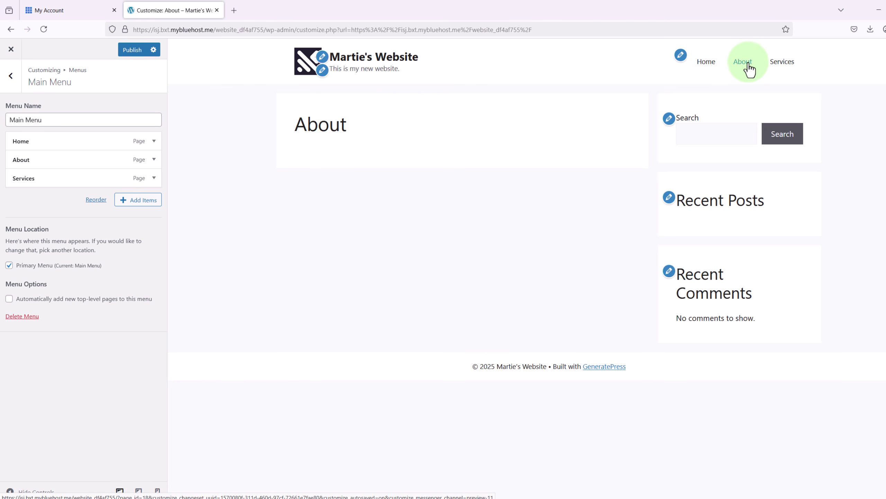
pyautogui.click(783, 64)
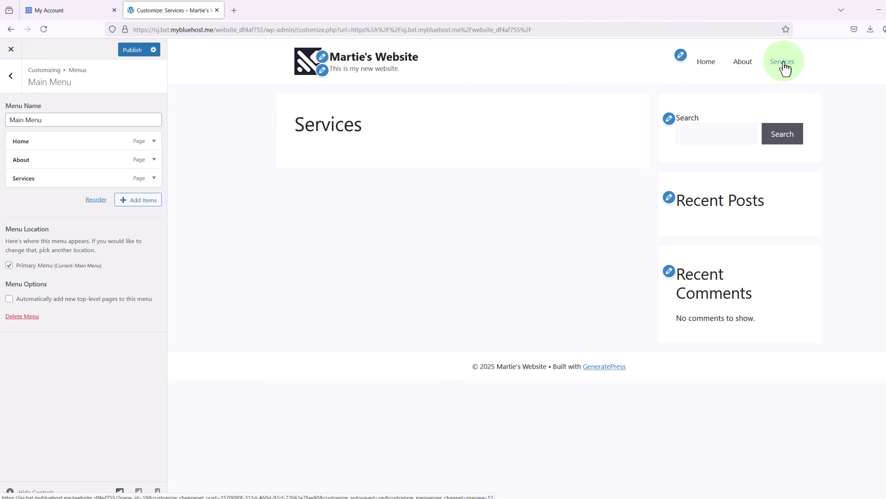
pyautogui.click(711, 70)
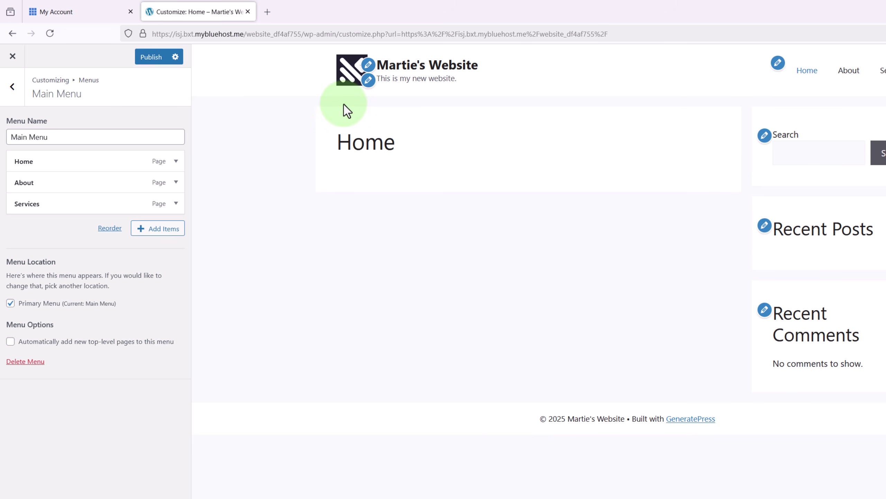
# Step: Publish the Main Menu changes and return to the customizer's main list of settings
pyautogui.click(157, 58)
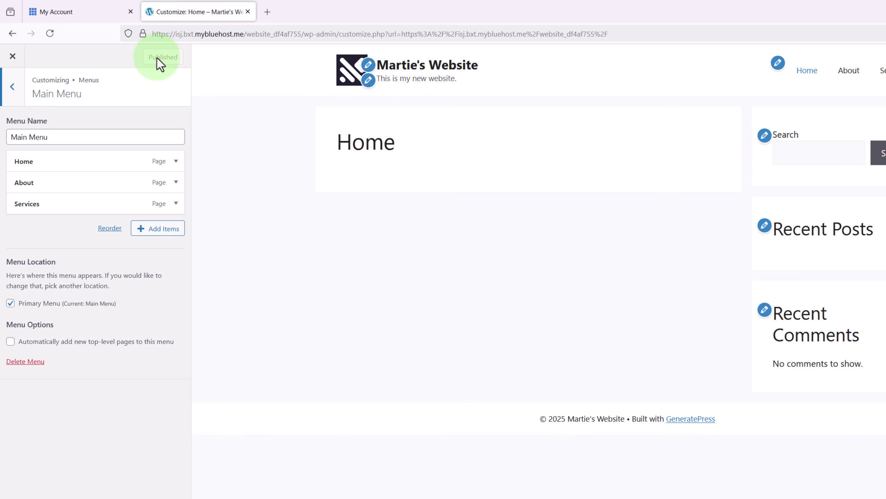
pyautogui.click(12, 92)
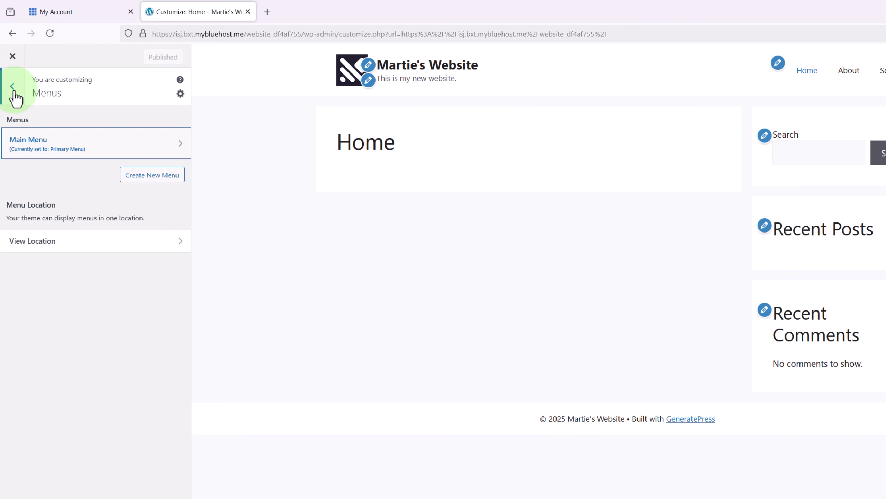
pyautogui.click(13, 91)
pyautogui.click(155, 132)
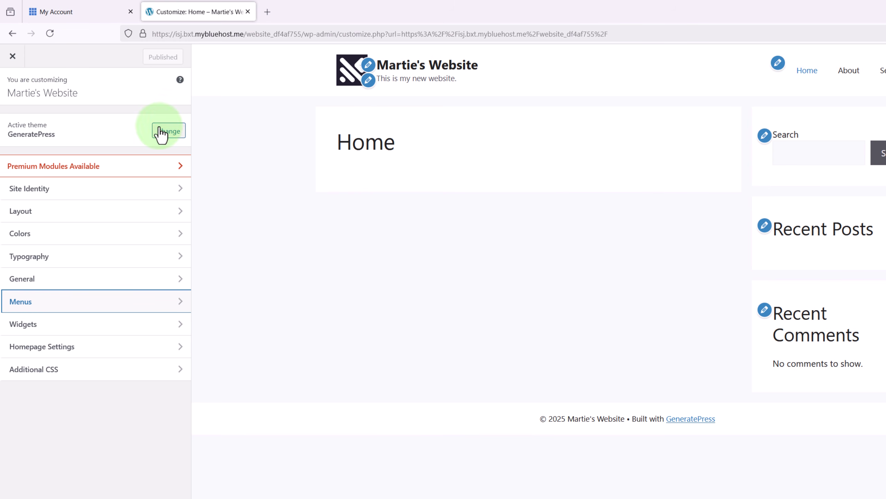
pyautogui.click(256, 186)
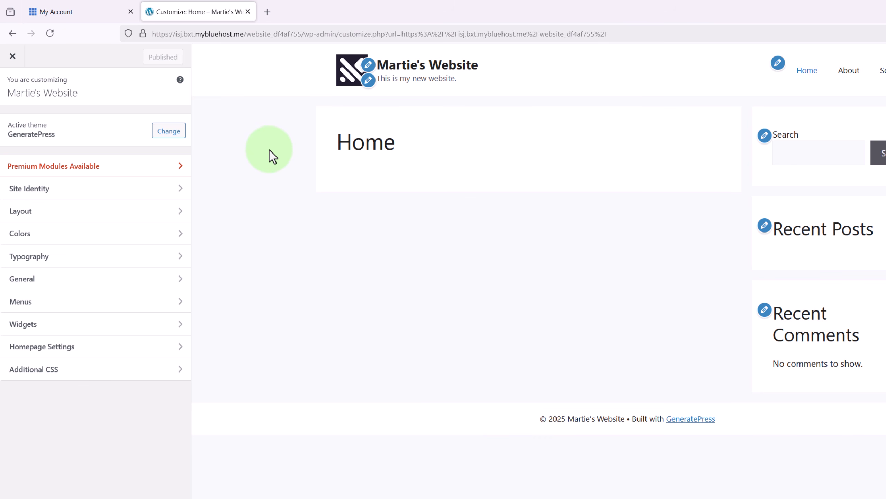
# Step: Set the homepage to display a static page, choose Home as that page, and publish the change
pyautogui.click(399, 70)
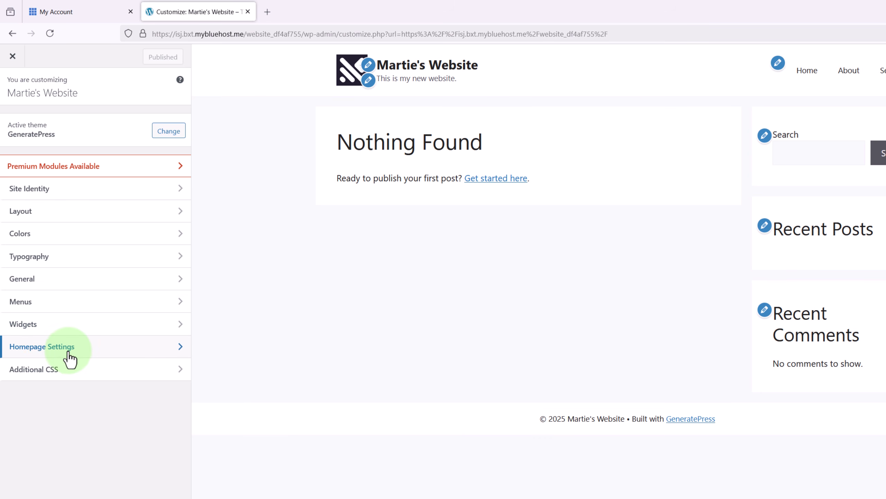
pyautogui.click(52, 349)
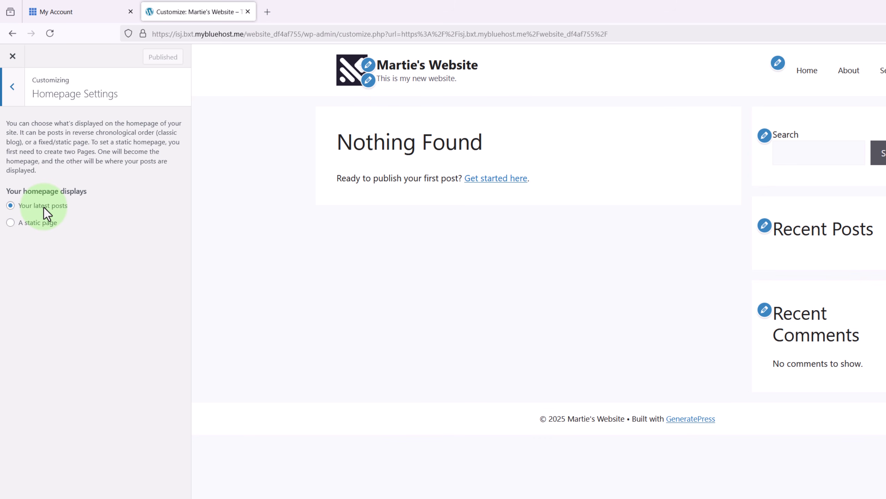
pyautogui.click(11, 222)
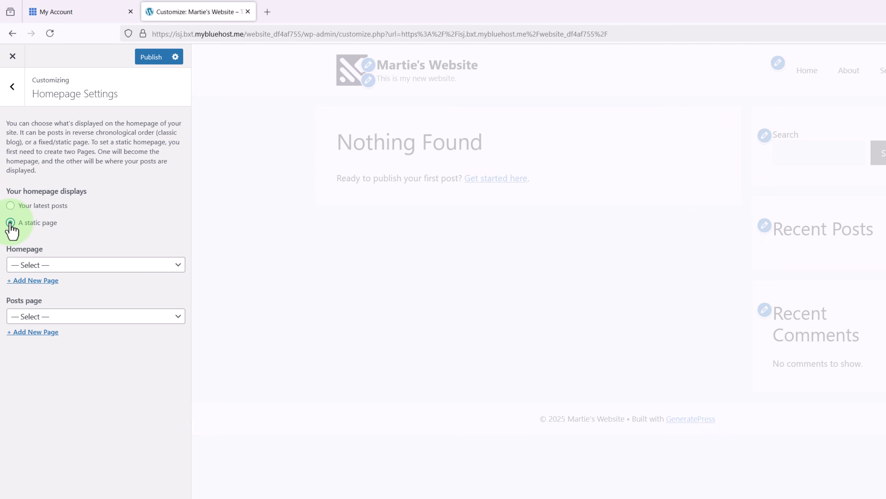
pyautogui.click(173, 265)
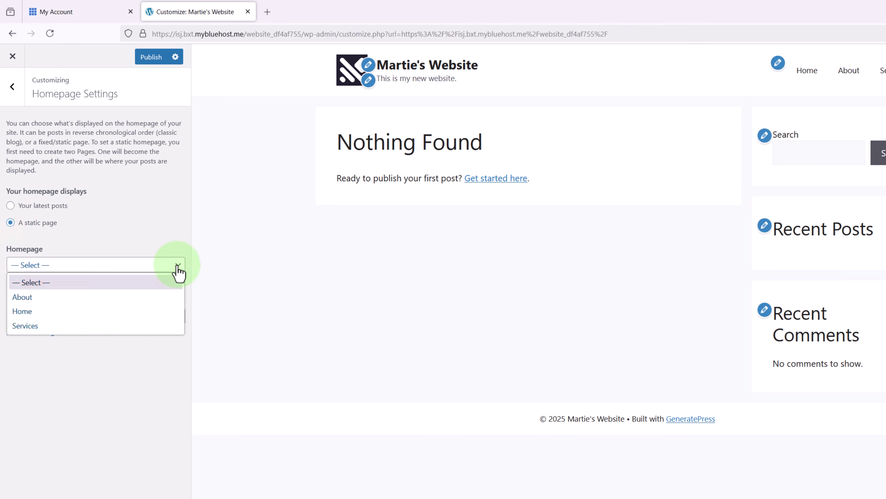
pyautogui.click(122, 311)
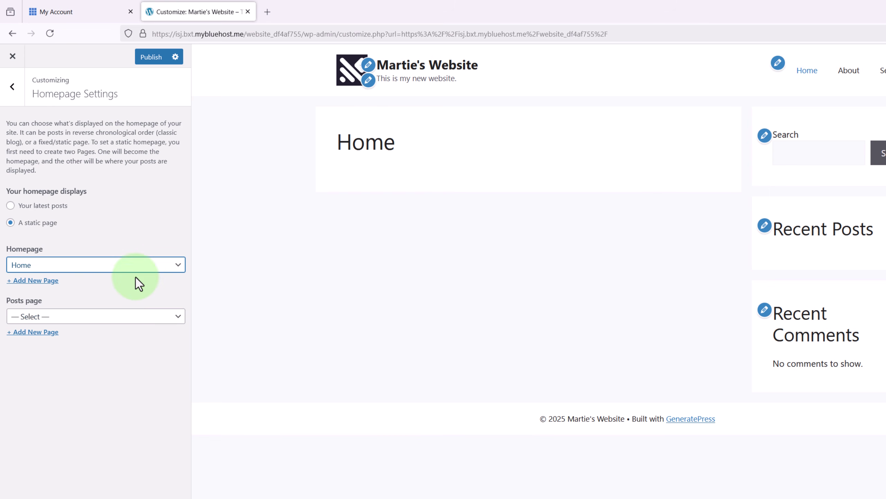
pyautogui.click(395, 230)
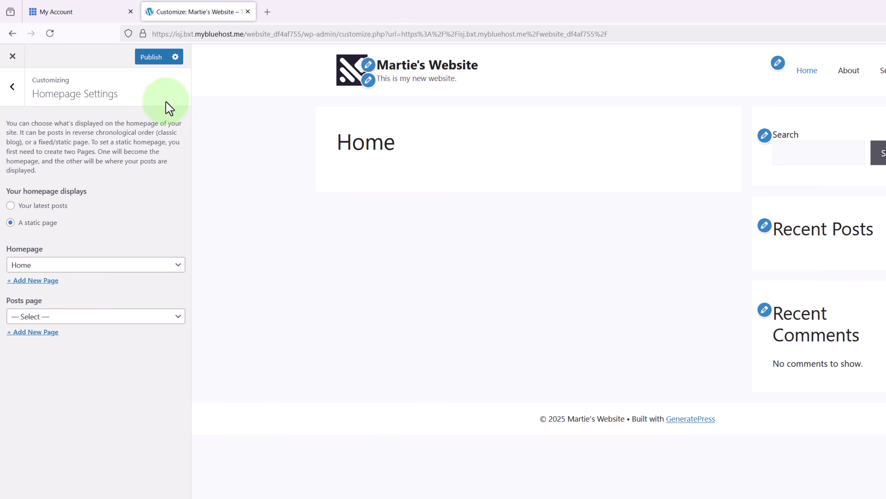
pyautogui.click(156, 60)
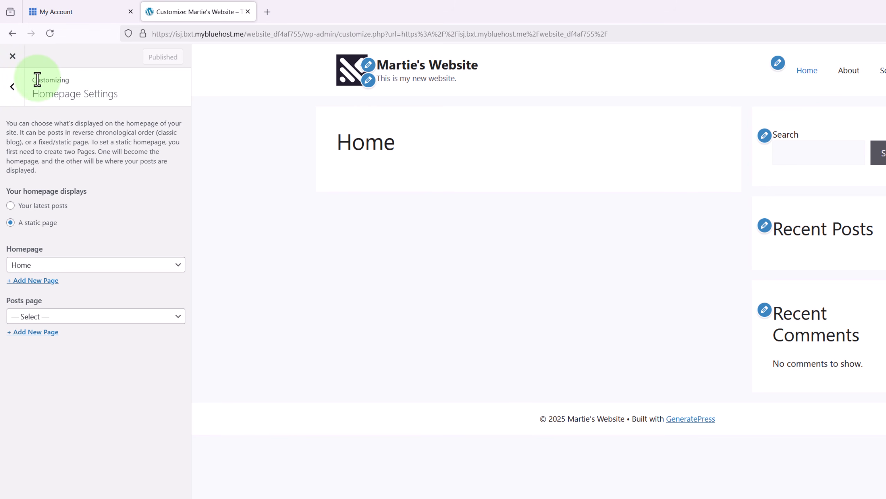
pyautogui.click(13, 88)
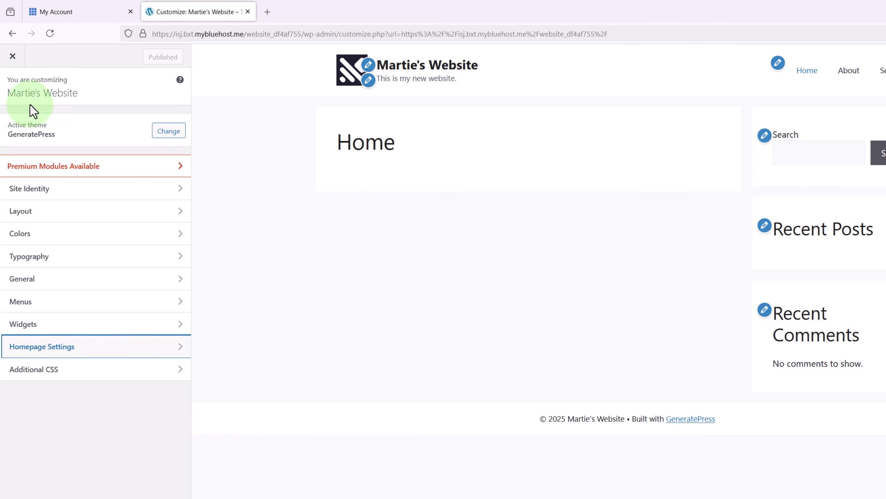
pyautogui.click(250, 181)
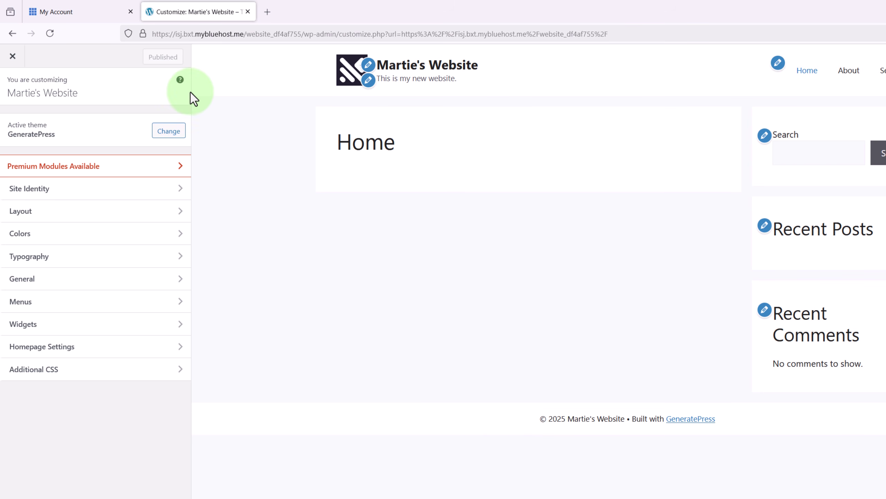
# Step: Exit the customizer and check the About and Services pages on the live site
pyautogui.click(12, 57)
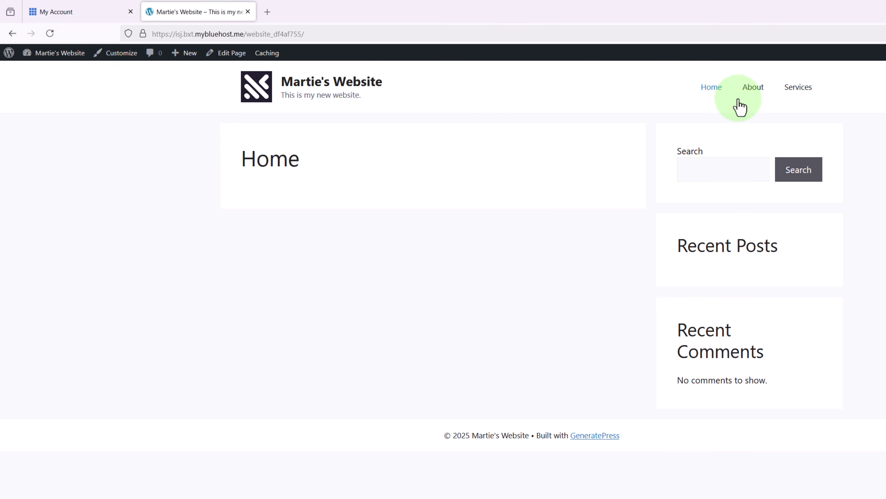
pyautogui.click(754, 92)
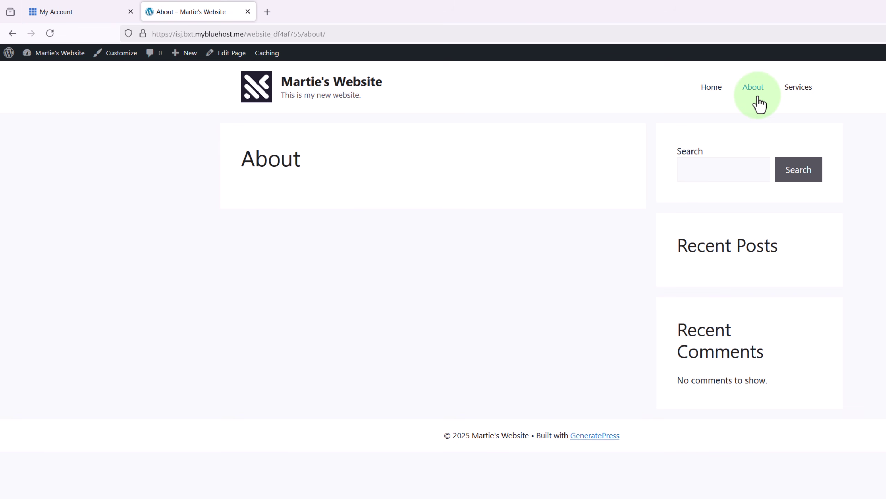
pyautogui.click(798, 91)
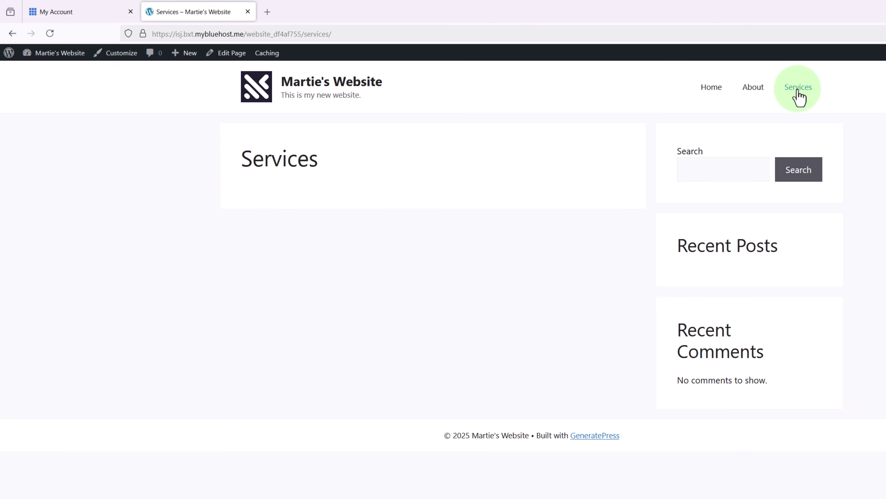
# Step: Check the Home and About pages on the live site and open the About page for editing
pyautogui.click(712, 92)
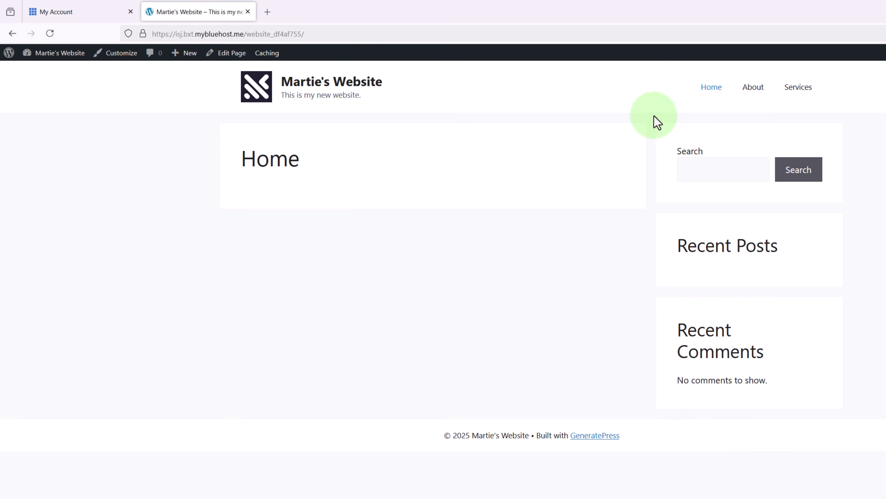
pyautogui.click(756, 89)
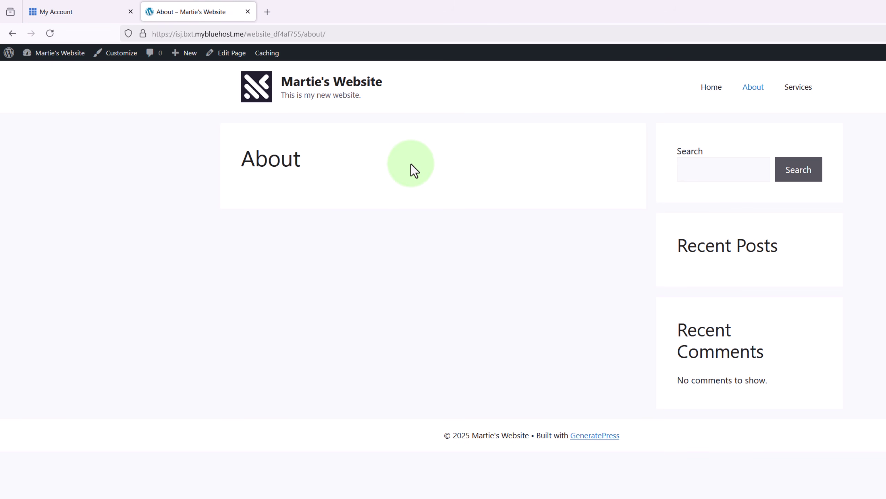
pyautogui.click(232, 55)
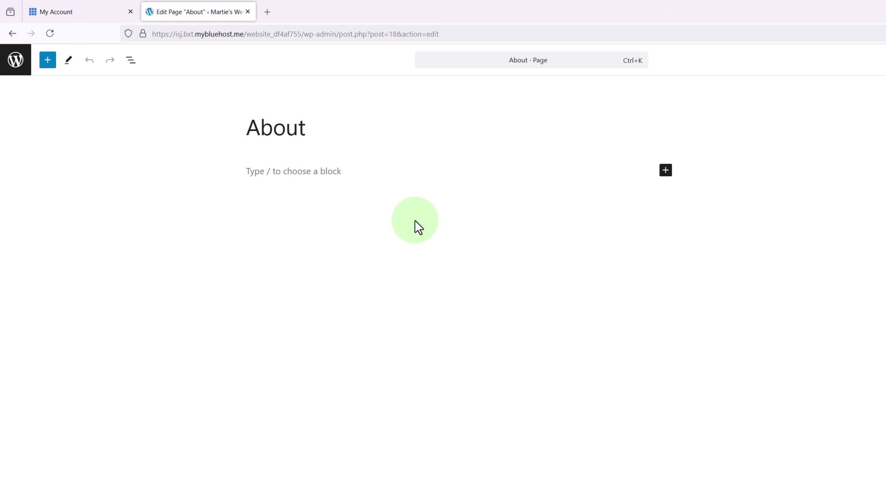
# Step: Try out the sample line "Welcome to my about page..." in the About page body and delete it again
pyautogui.moveTo(332, 128); pyautogui.dragTo(248, 131)
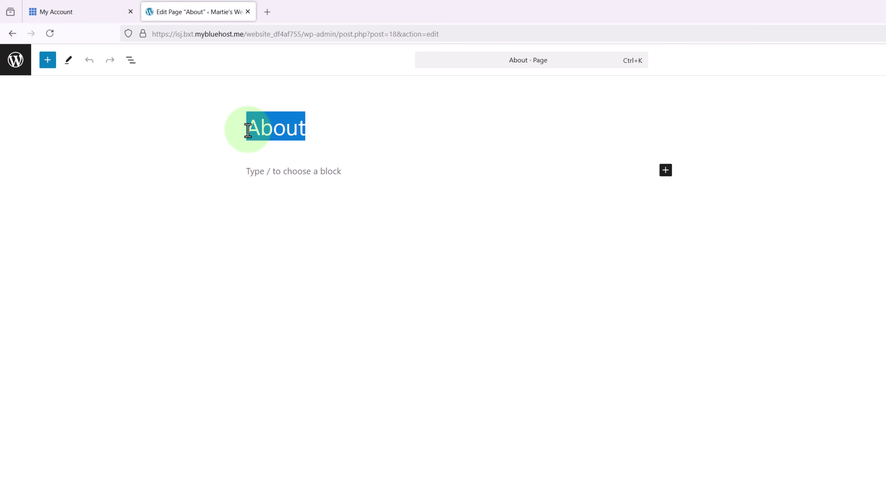
pyautogui.click(215, 136)
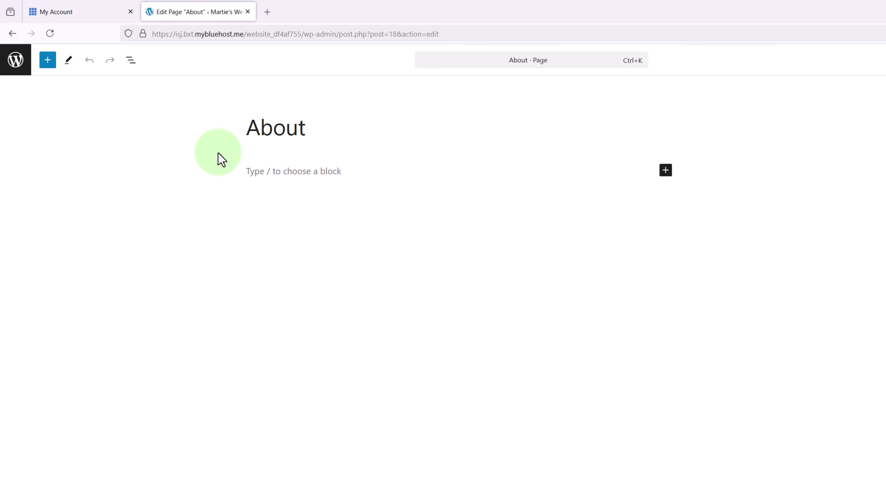
pyautogui.click(301, 172)
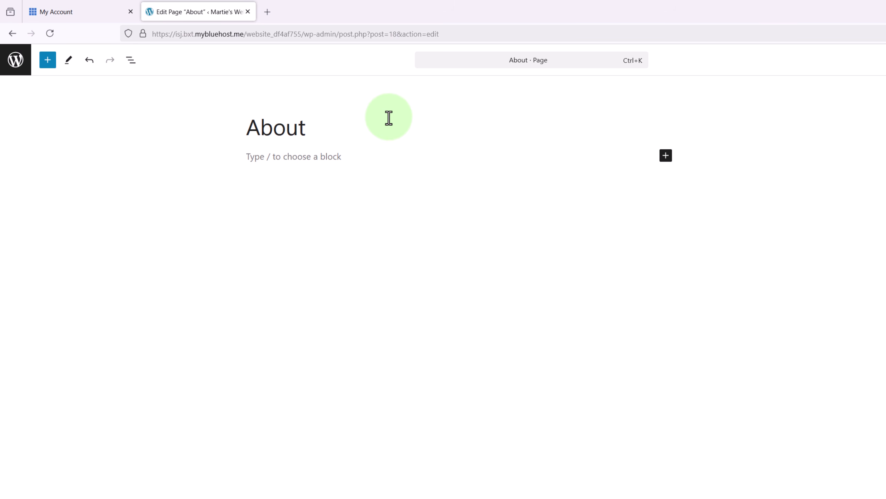
pyautogui.write('Welcome to my about page...')
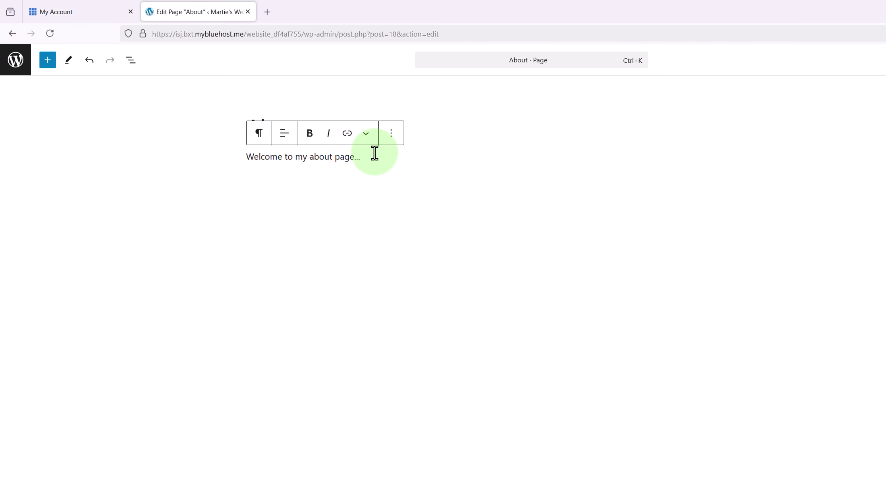
pyautogui.moveTo(366, 158); pyautogui.dragTo(248, 154)
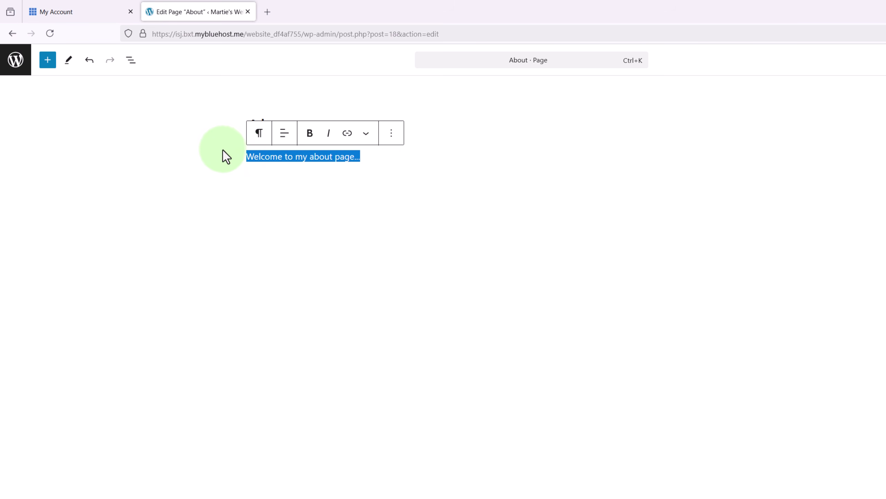
pyautogui.press('BackSpace')
# Step: Paste the prepared About text, beginning with "Our mission at MartiesWebsite.com", into the empty block below the page title
pyautogui.rightClick(262, 157)
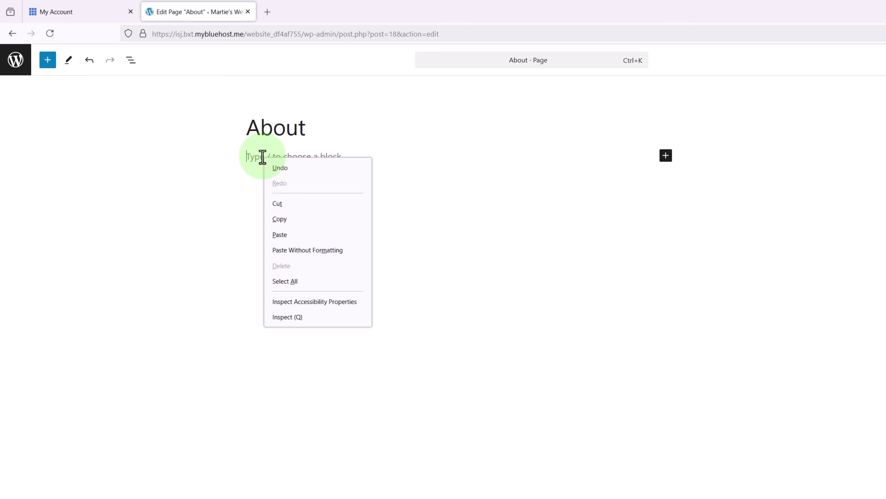
pyautogui.click(280, 234)
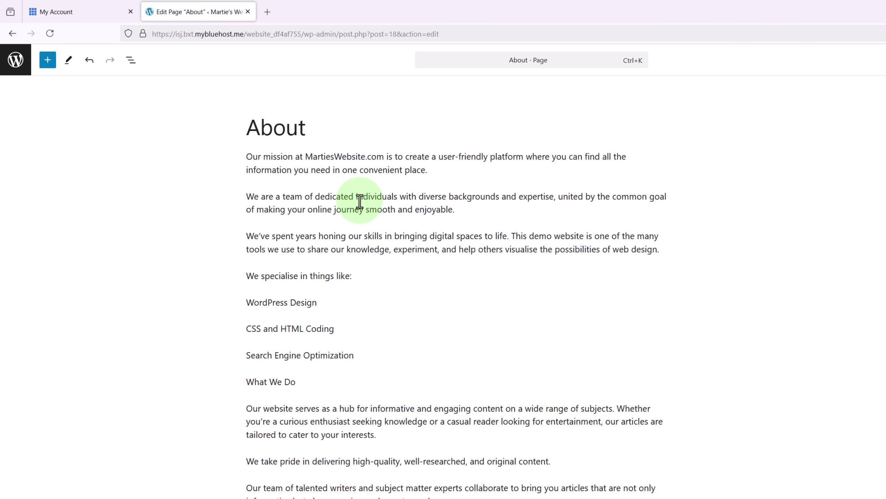
# Step: Make the words "dedicated individuals" in the second paragraph bold and italic
pyautogui.moveTo(397, 197); pyautogui.dragTo(316, 199)
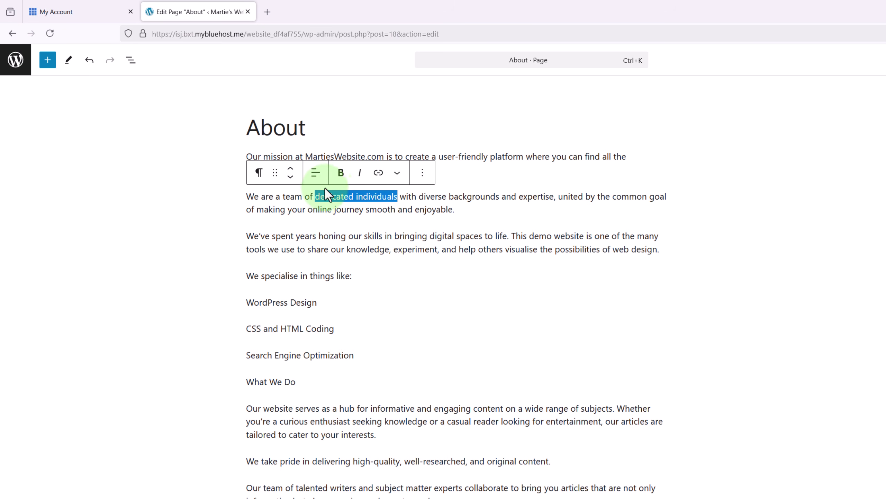
pyautogui.click(339, 175)
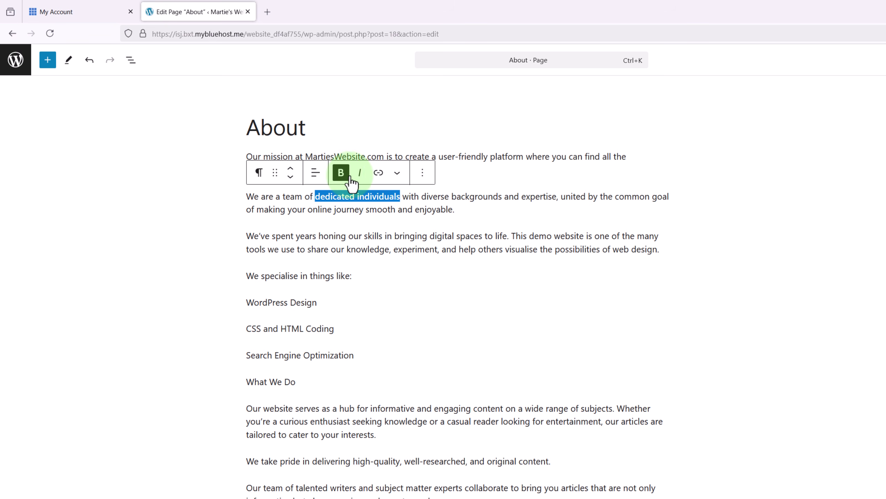
pyautogui.click(360, 173)
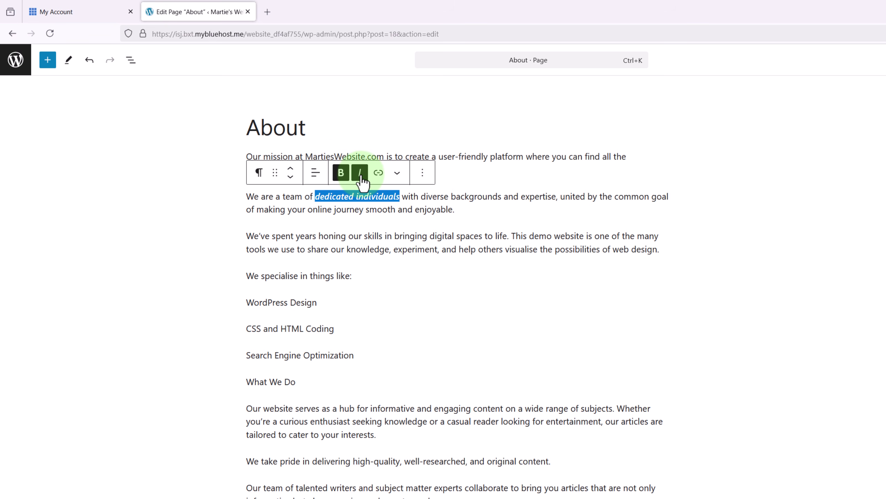
pyautogui.click(198, 183)
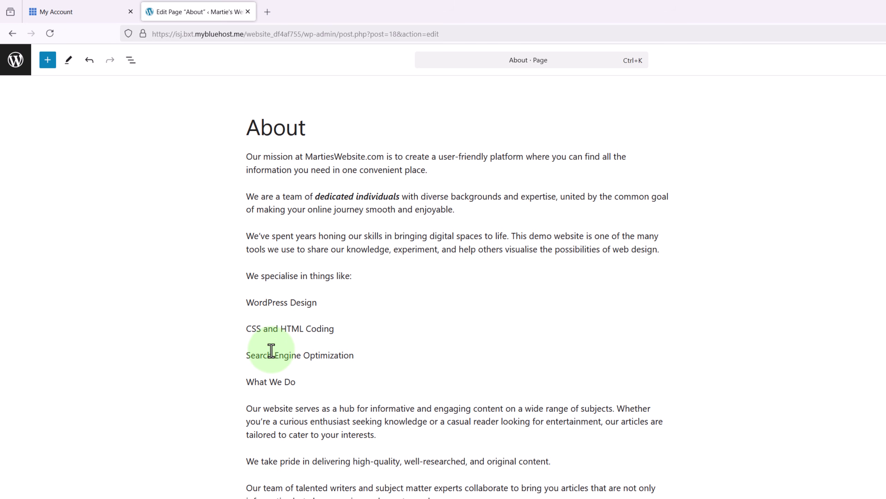
# Step: Convert the WordPress Design, CSS and HTML Coding, and Search Engine Optimization lines into a bulleted list
pyautogui.moveTo(353, 357); pyautogui.dragTo(245, 302)
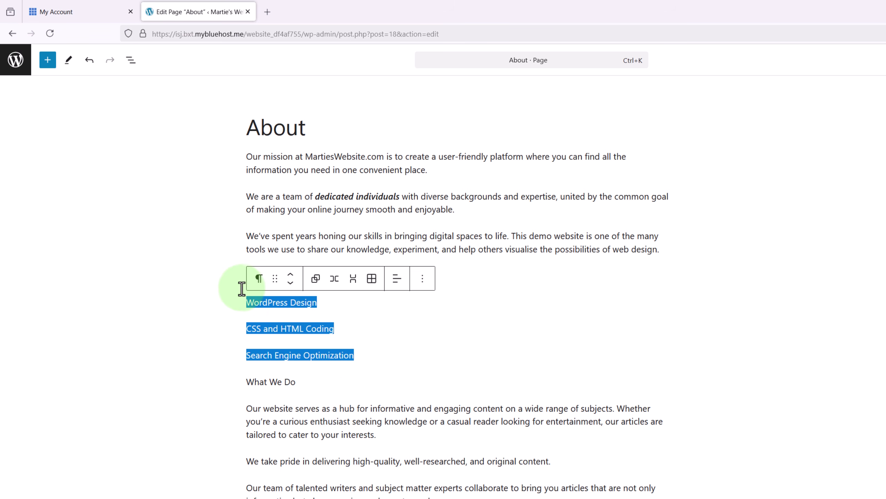
pyautogui.click(259, 283)
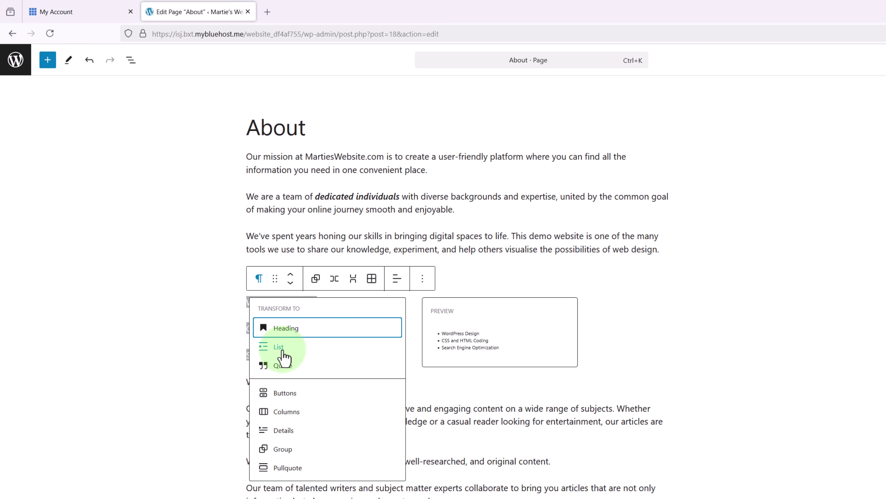
pyautogui.click(283, 351)
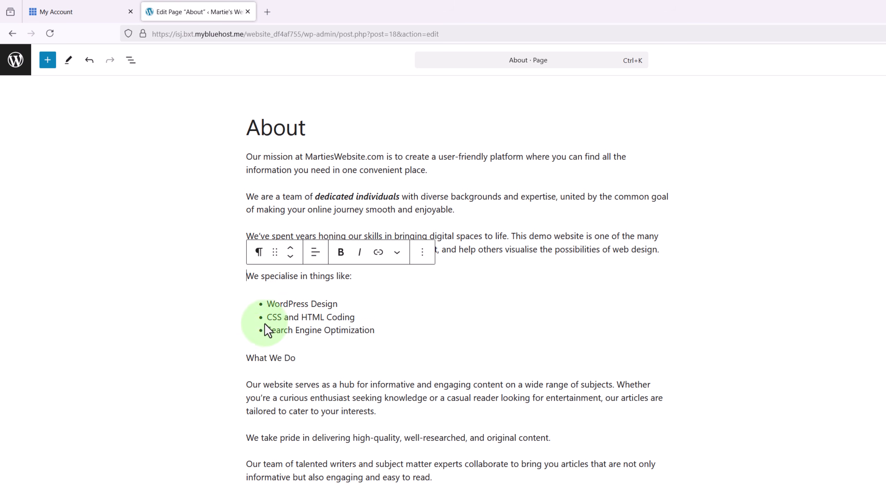
pyautogui.click(202, 302)
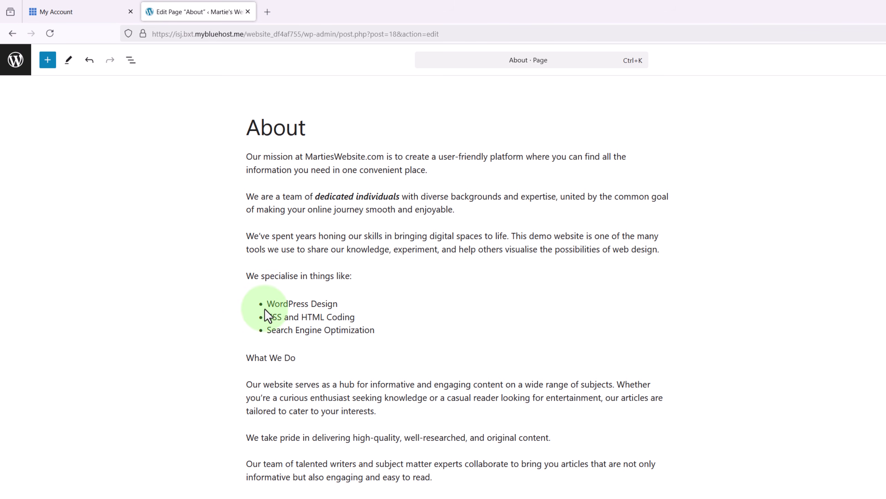
# Step: Try the three-item list in numbered format and switch it back to bullets
pyautogui.click(295, 320)
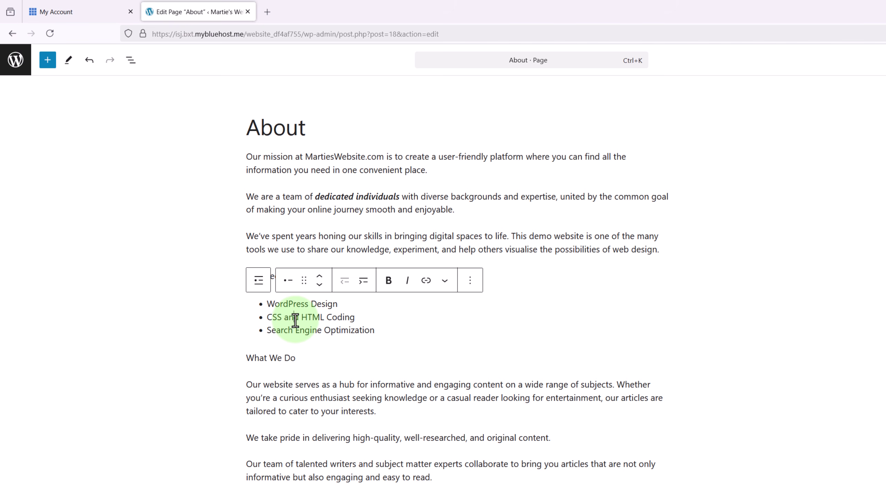
pyautogui.click(258, 286)
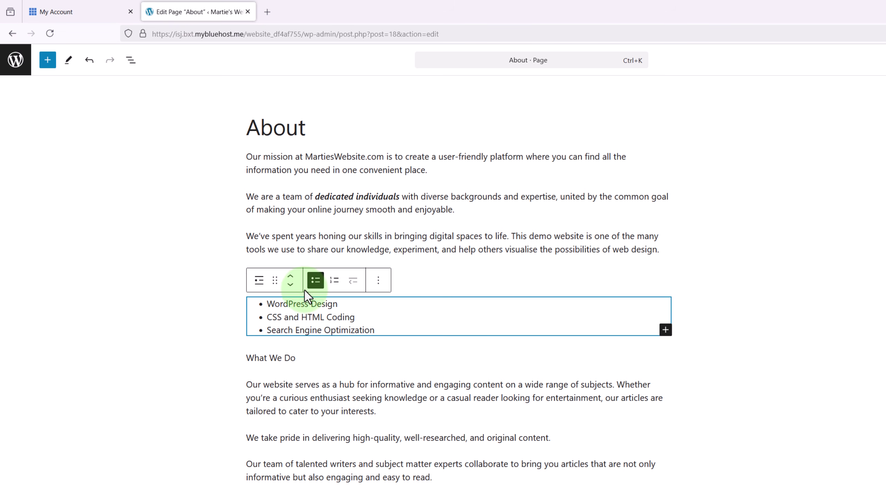
pyautogui.click(335, 281)
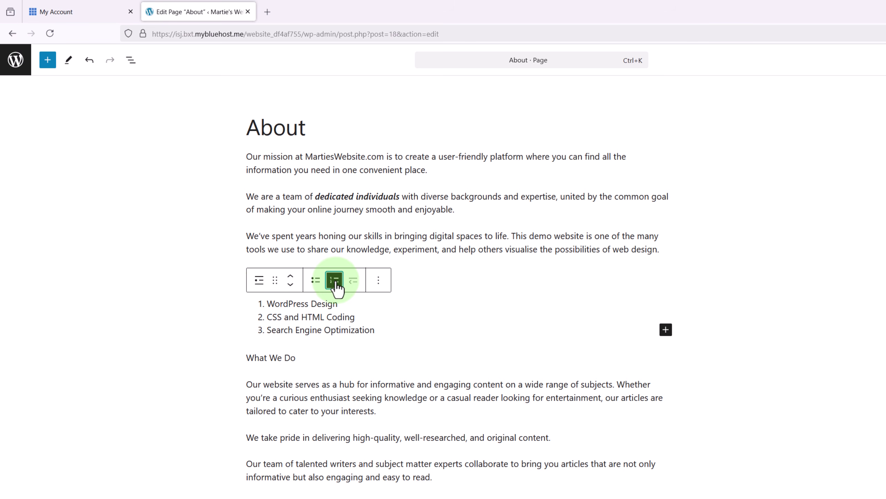
pyautogui.click(316, 281)
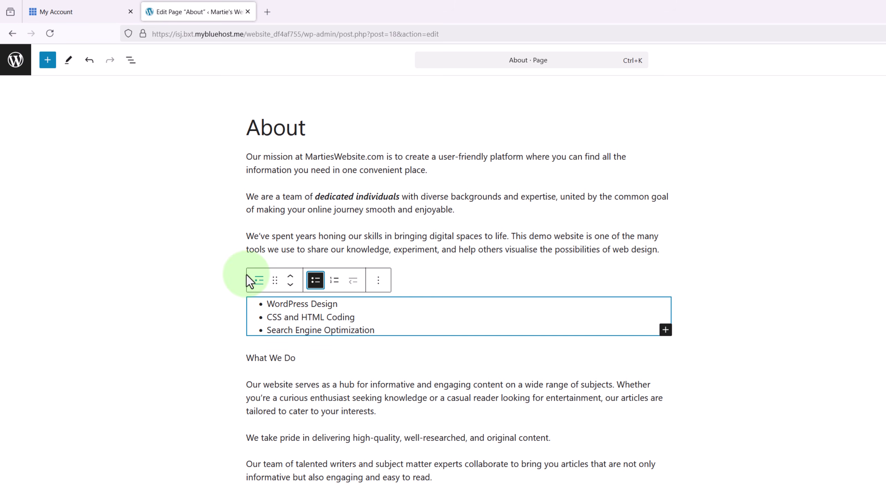
pyautogui.click(196, 283)
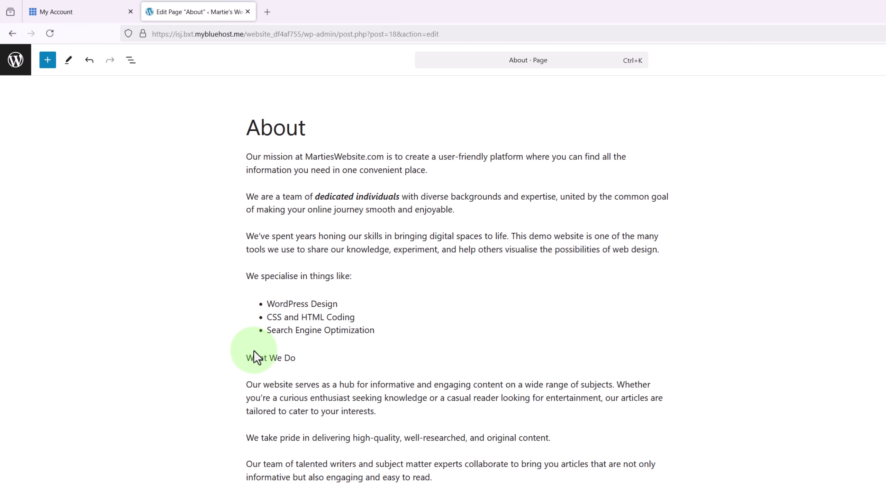
# Step: Turn the "What We Do" line into a heading and set its level to Heading 3
pyautogui.click(273, 358)
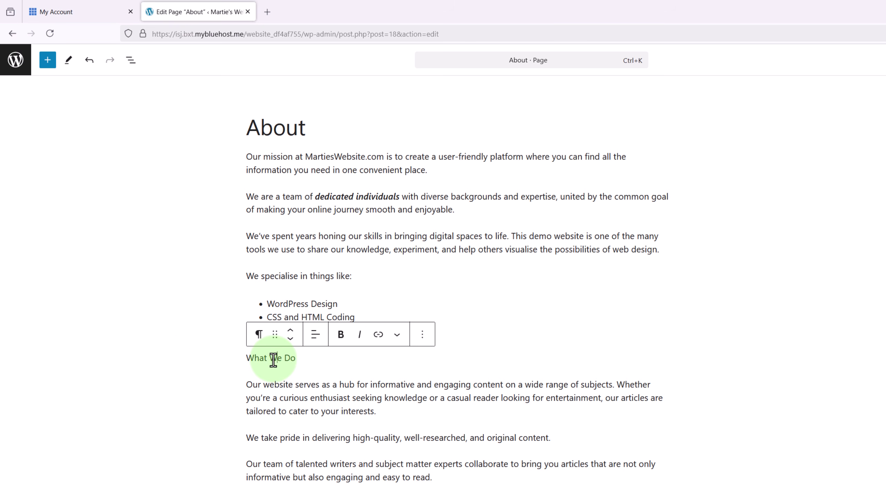
pyautogui.click(258, 335)
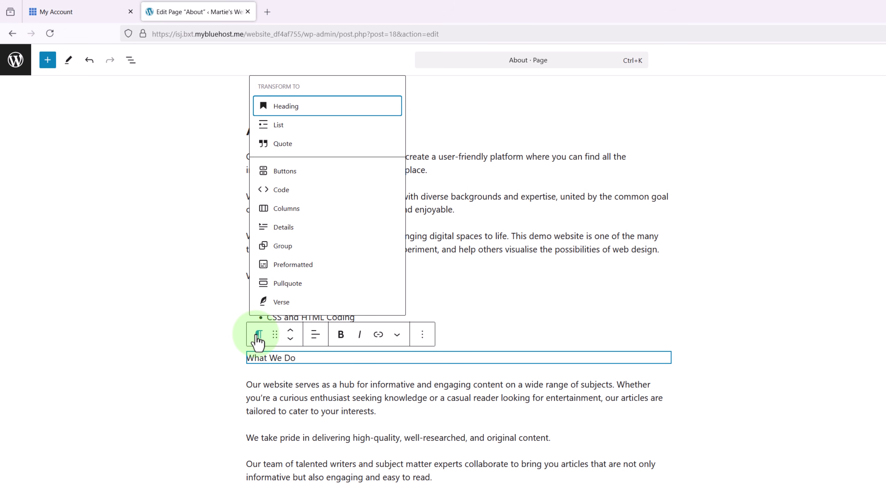
pyautogui.click(289, 112)
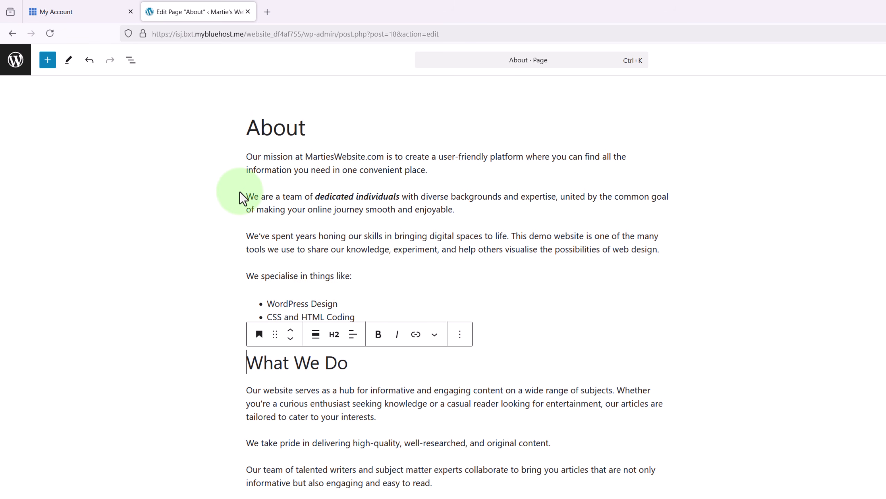
pyautogui.click(189, 359)
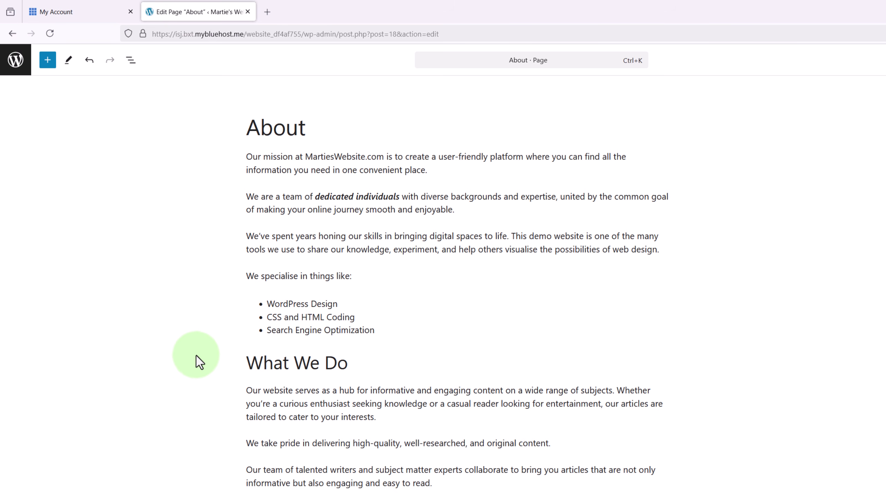
pyautogui.click(296, 364)
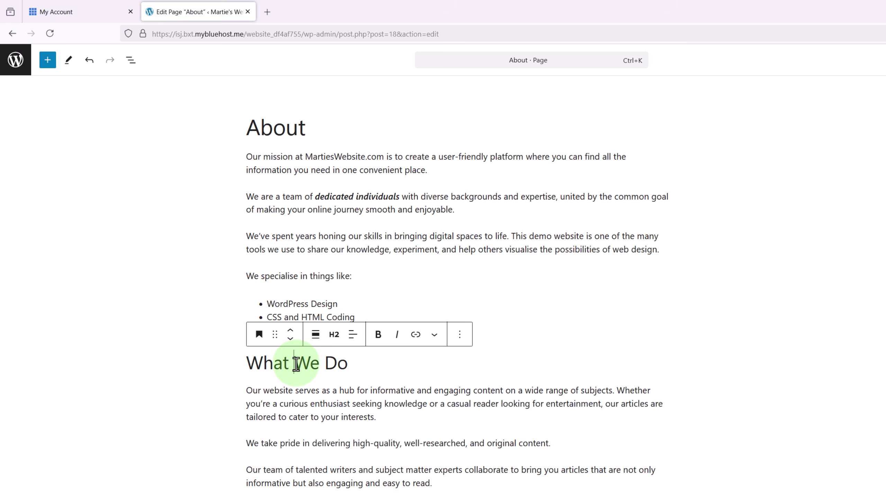
pyautogui.click(335, 335)
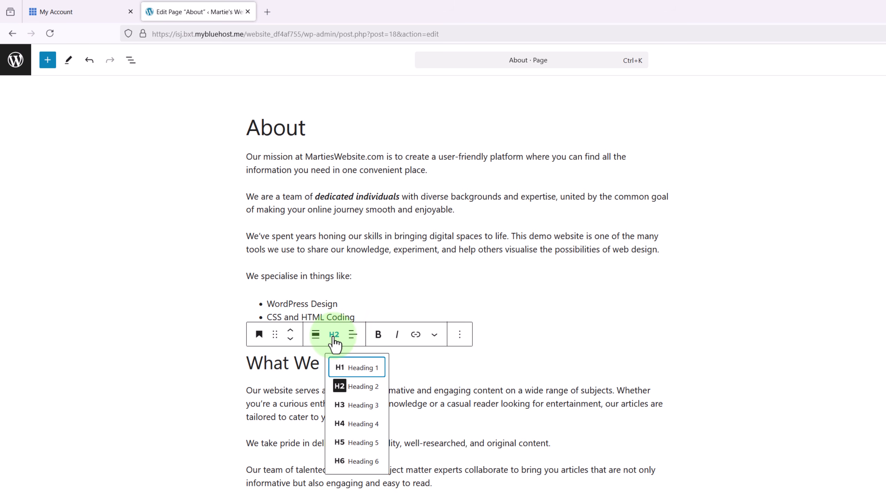
pyautogui.click(358, 407)
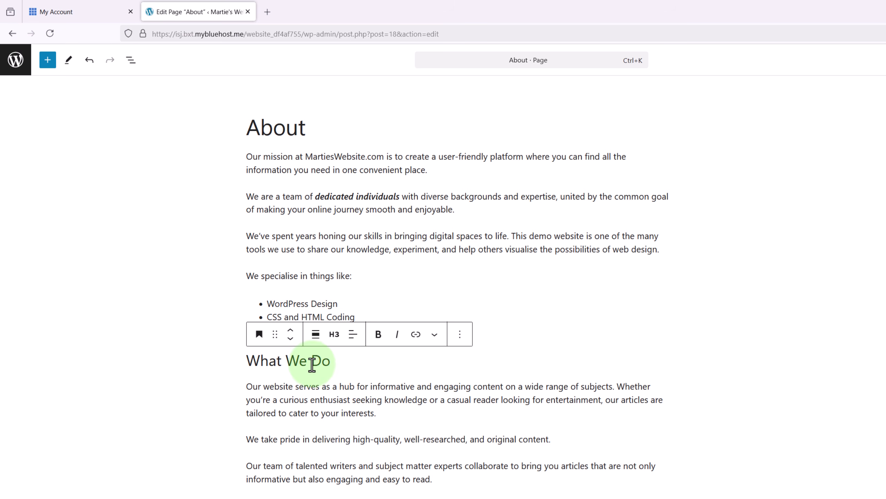
# Step: Make the "What We Do" heading bold, trying italic on it and removing the italic again
pyautogui.moveTo(330, 361); pyautogui.dragTo(240, 360)
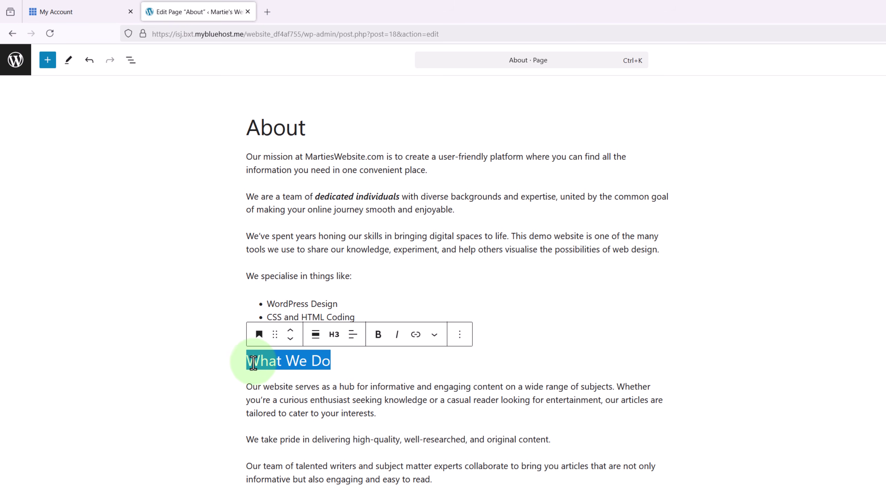
pyautogui.click(376, 336)
pyautogui.click(397, 336)
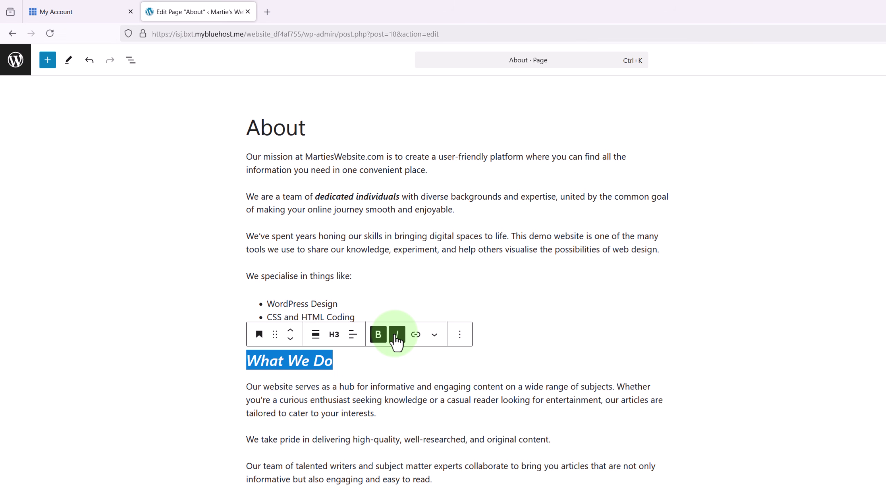
pyautogui.click(397, 335)
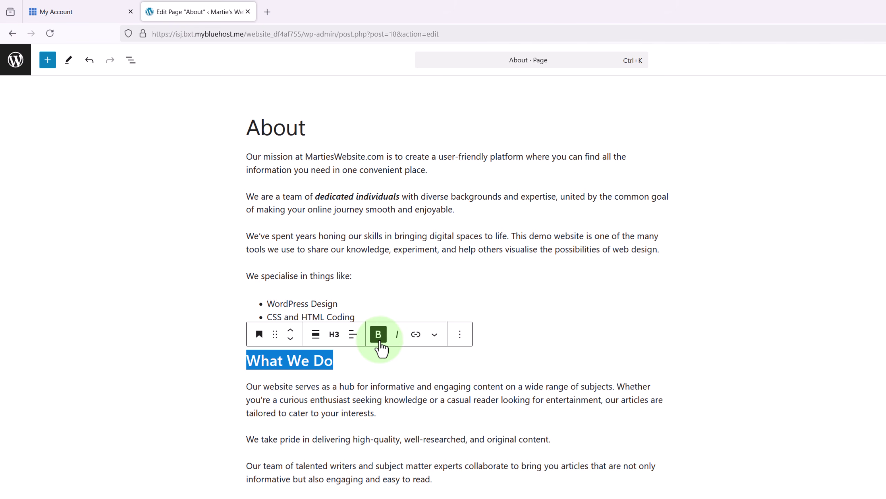
pyautogui.click(196, 346)
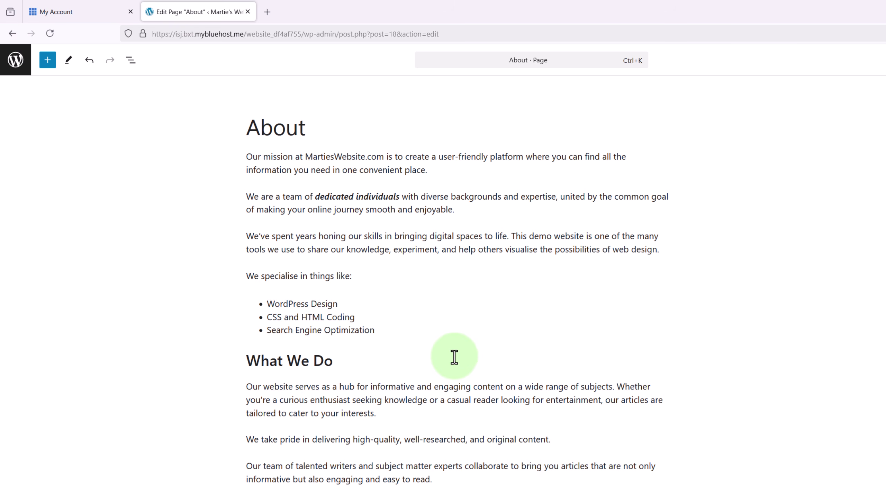
# Step: Insert an Image block beneath the paragraph that ends with "smooth and enjoyable."
pyautogui.click(471, 214)
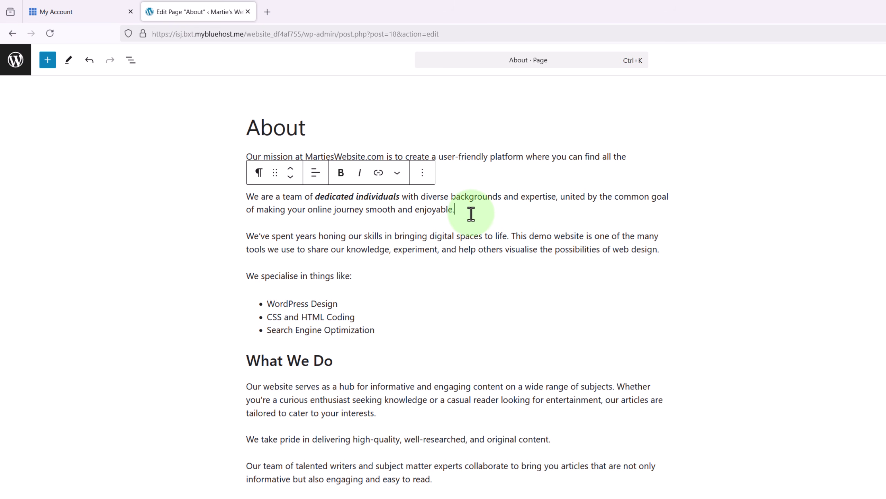
pyautogui.press('Return')
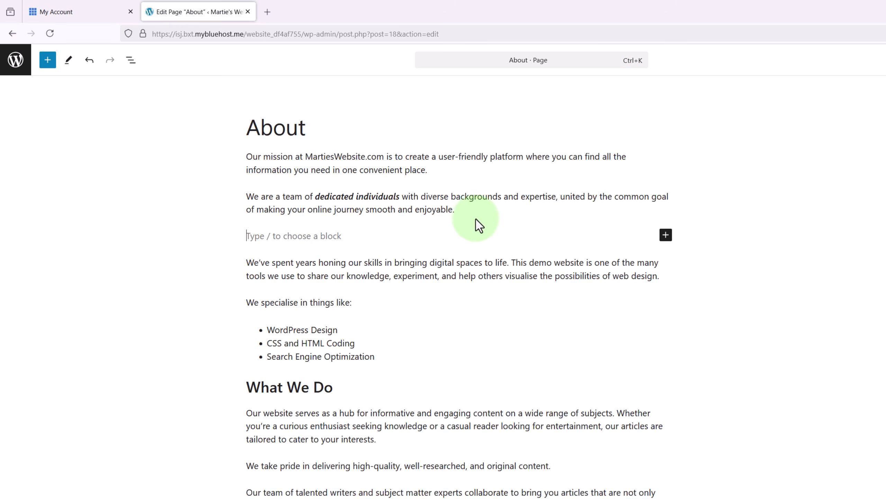
pyautogui.click(665, 235)
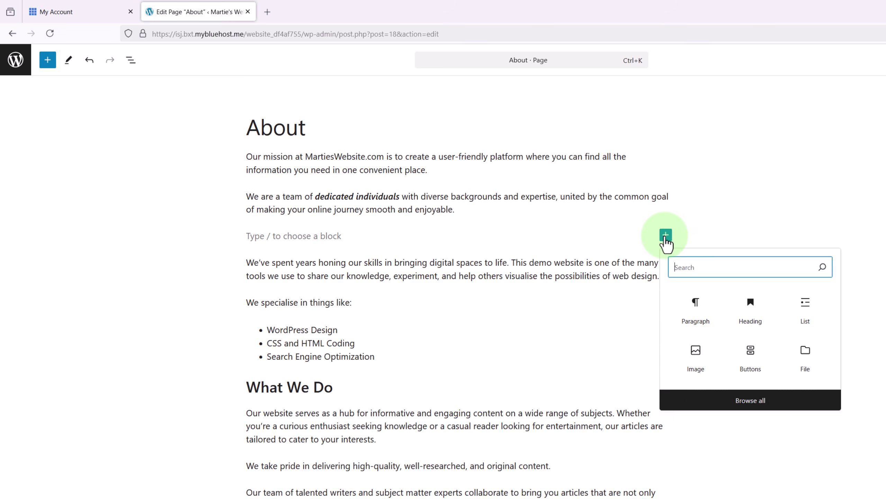
pyautogui.write('image')
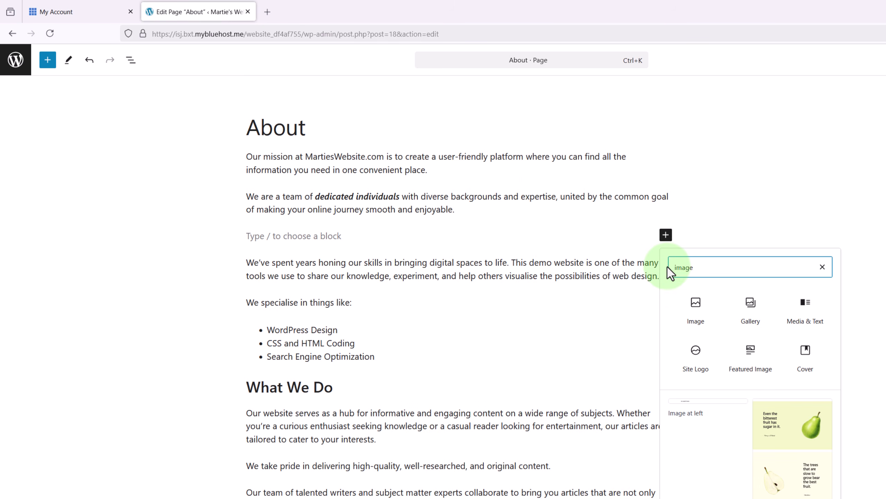
pyautogui.click(693, 310)
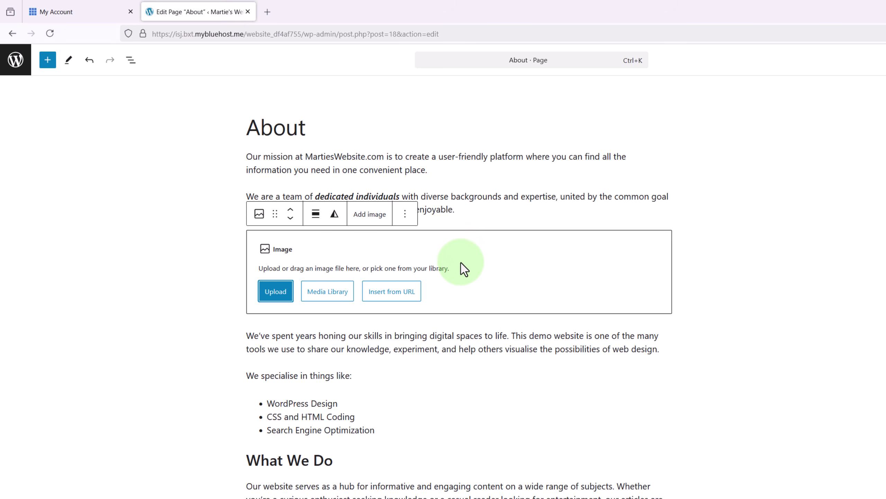
# Step: Upload Placeholder Image from the Demo Content folder into the image block and shrink it to about 300 px wide
pyautogui.click(281, 295)
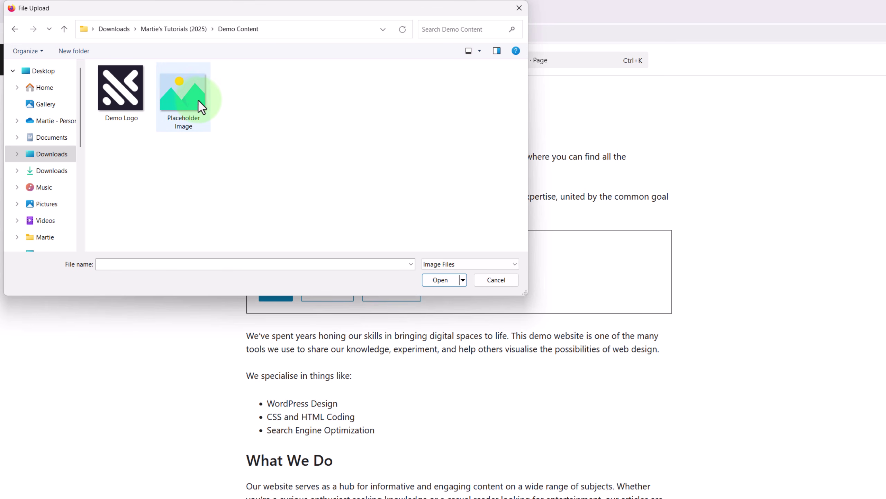
pyautogui.click(191, 106)
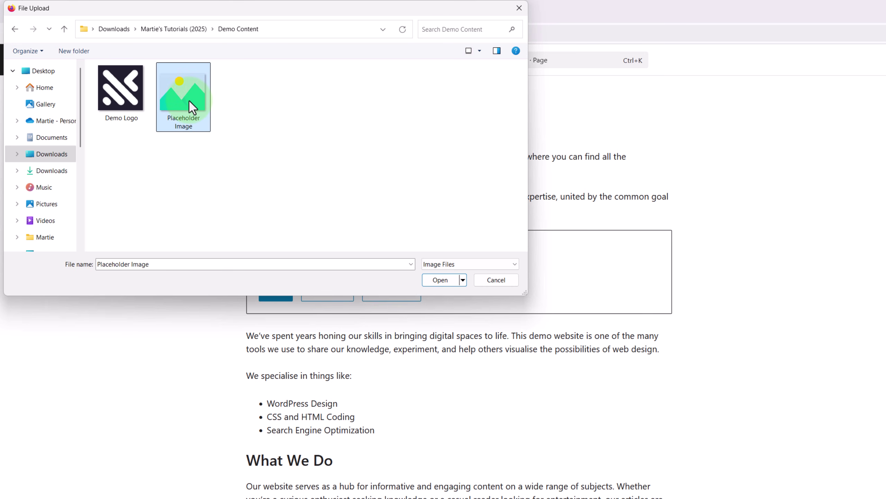
pyautogui.click(440, 279)
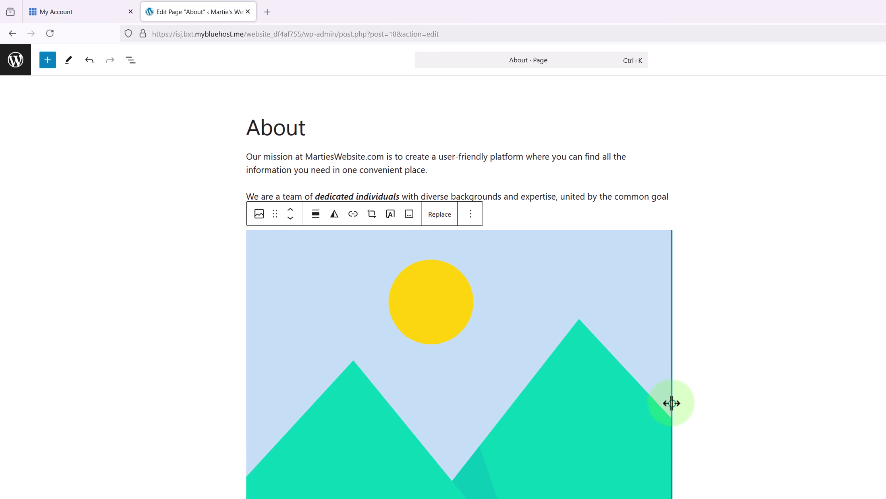
pyautogui.moveTo(671, 404); pyautogui.dragTo(400, 304)
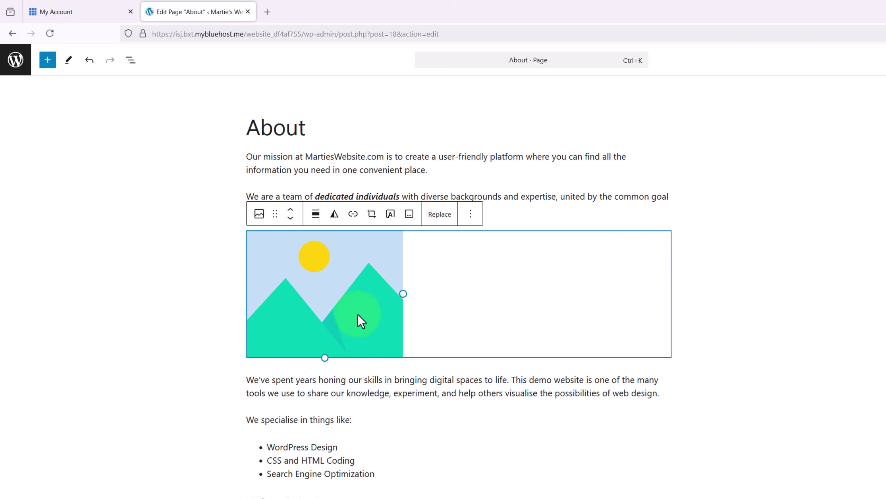
pyautogui.click(175, 273)
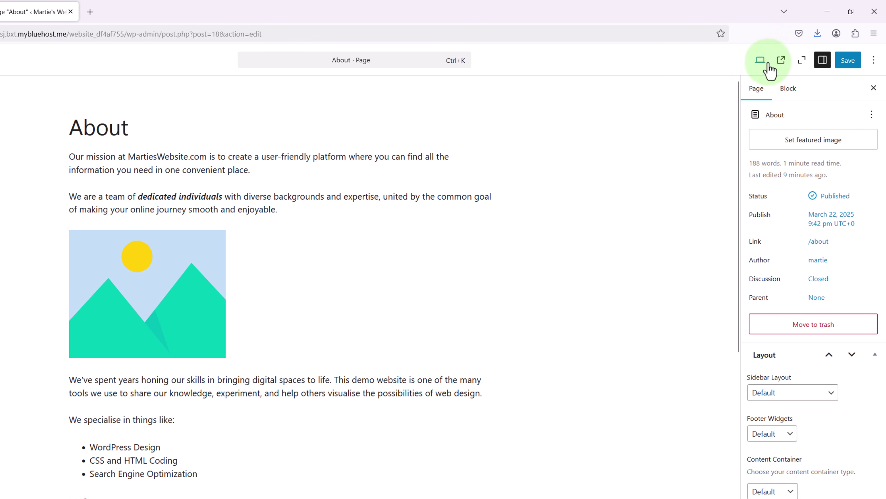
# Step: Save the About page and review the published version from top to bottom, closing it again when finished
pyautogui.click(847, 61)
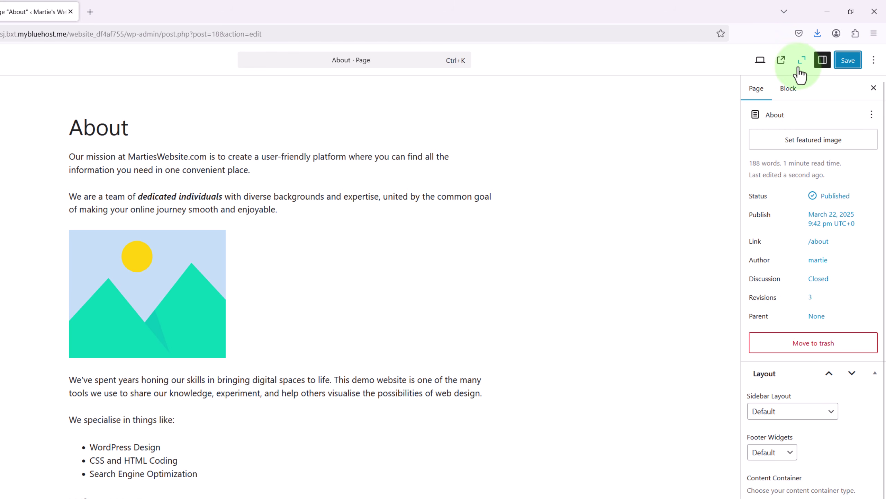
pyautogui.click(782, 61)
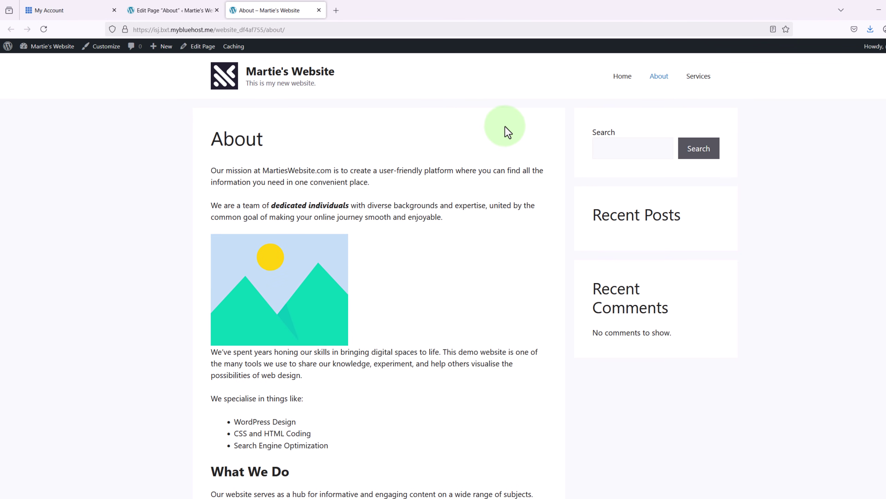
pyautogui.scroll(-3, 505, 126)
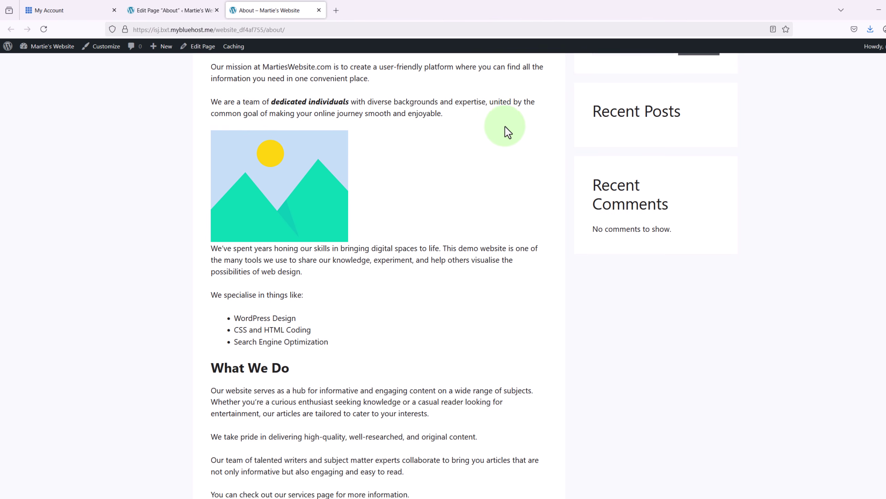
pyautogui.scroll(-2, 505, 126)
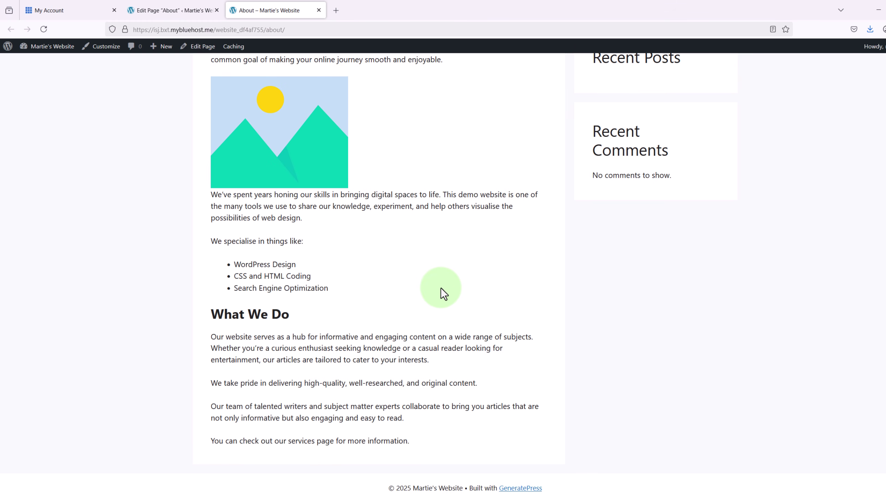
pyautogui.scroll(5, 440, 287)
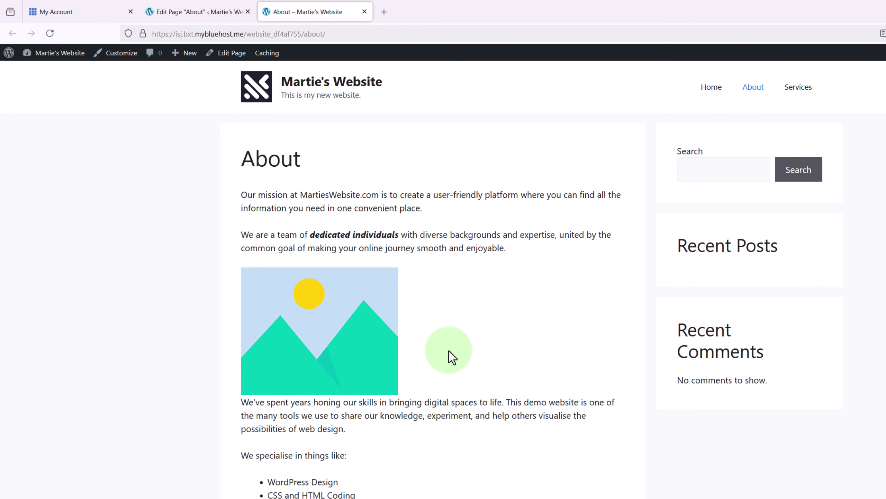
pyautogui.click(364, 12)
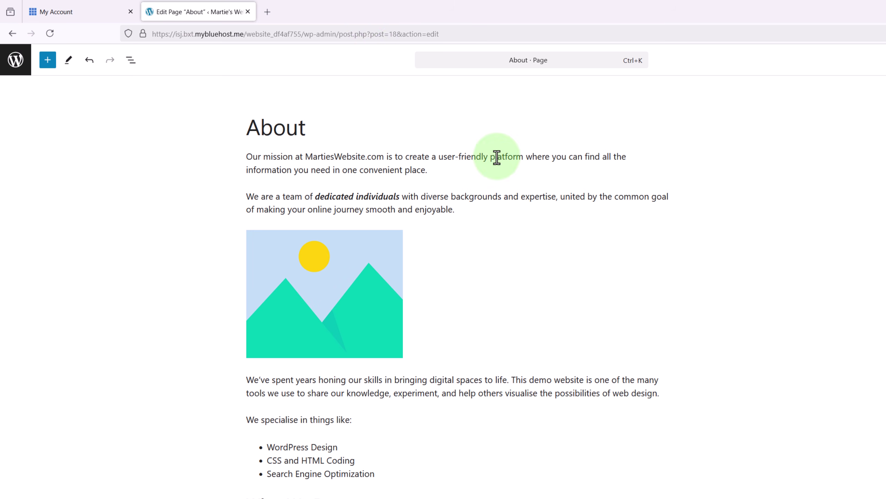
# Step: Insert a Spacer block directly beneath the placeholder image
pyautogui.click(366, 289)
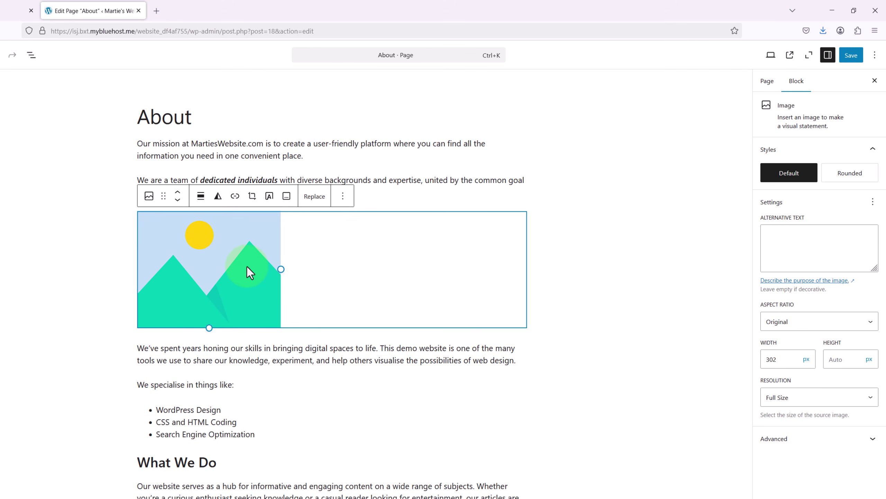
pyautogui.press('Return')
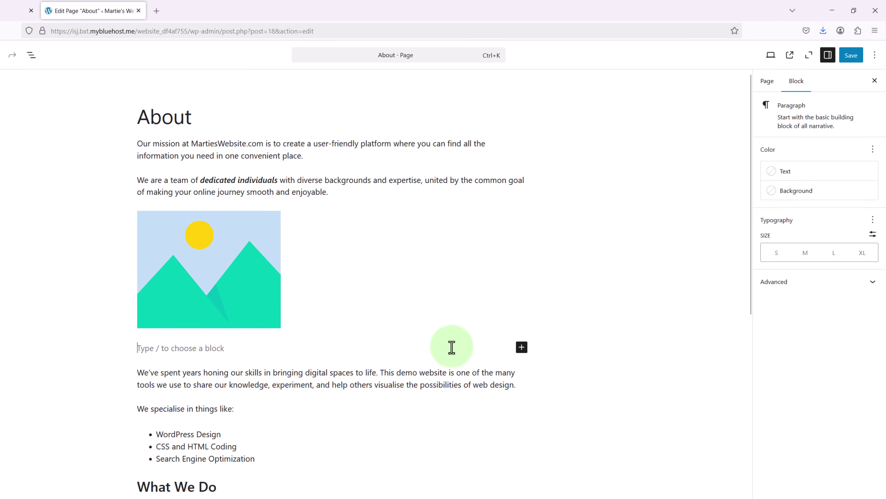
pyautogui.click(522, 347)
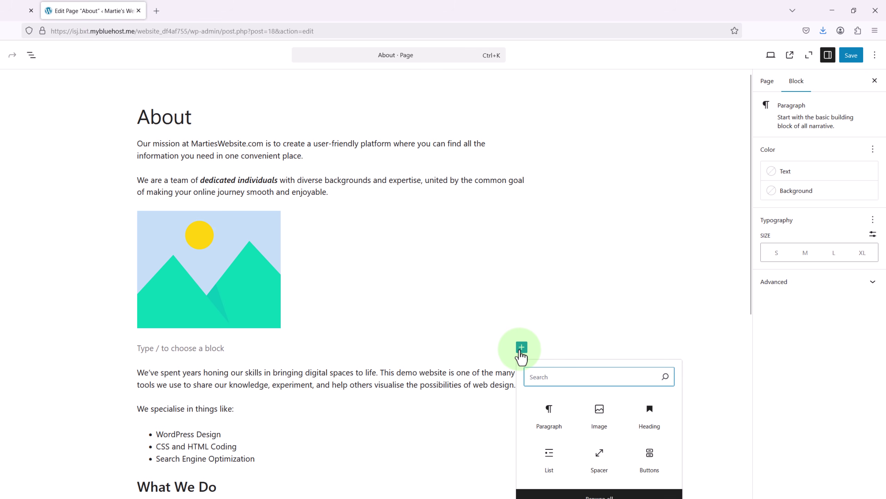
pyautogui.write('spac')
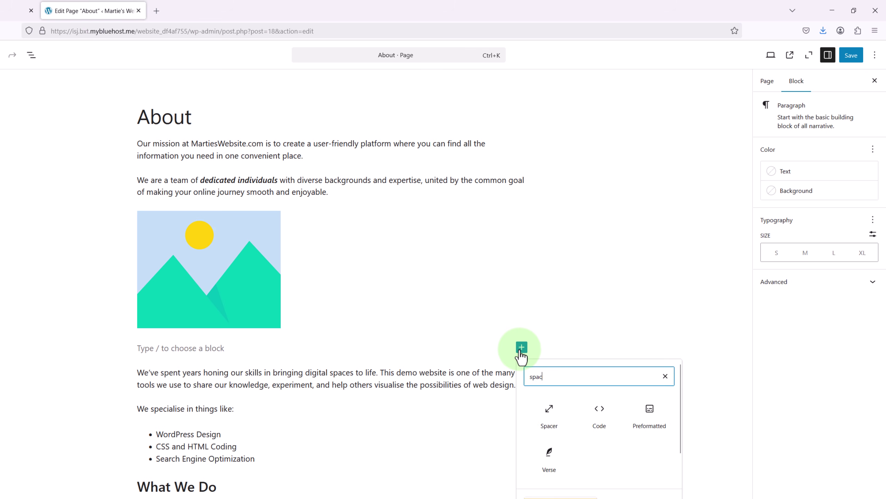
pyautogui.write('er')
pyautogui.click(548, 417)
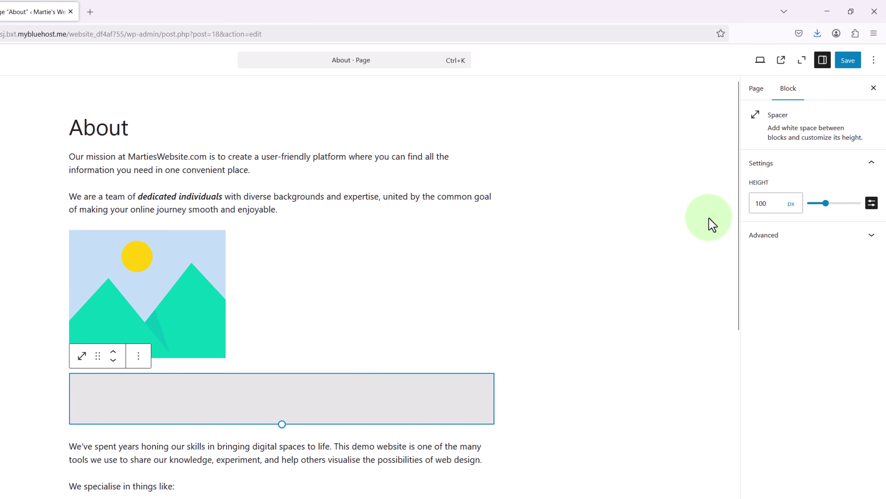
# Step: Set the spacer's height to 20 px and deselect the block
pyautogui.moveTo(772, 203); pyautogui.dragTo(748, 204)
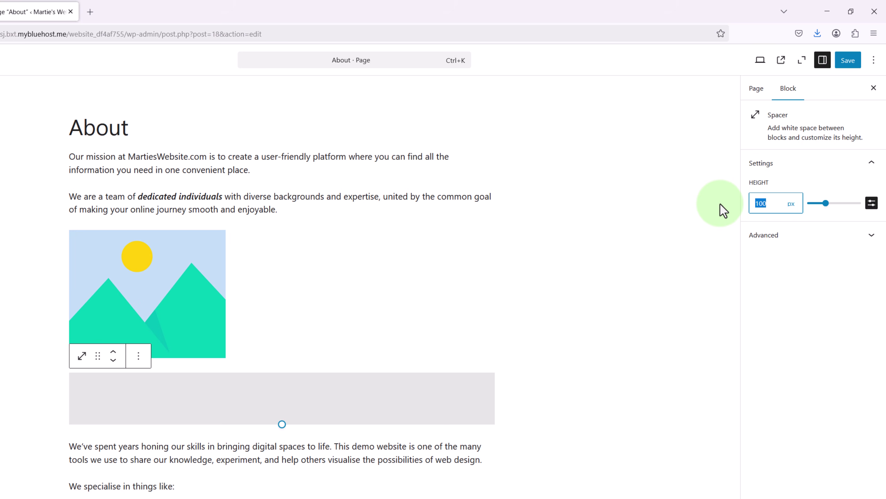
pyautogui.write('20')
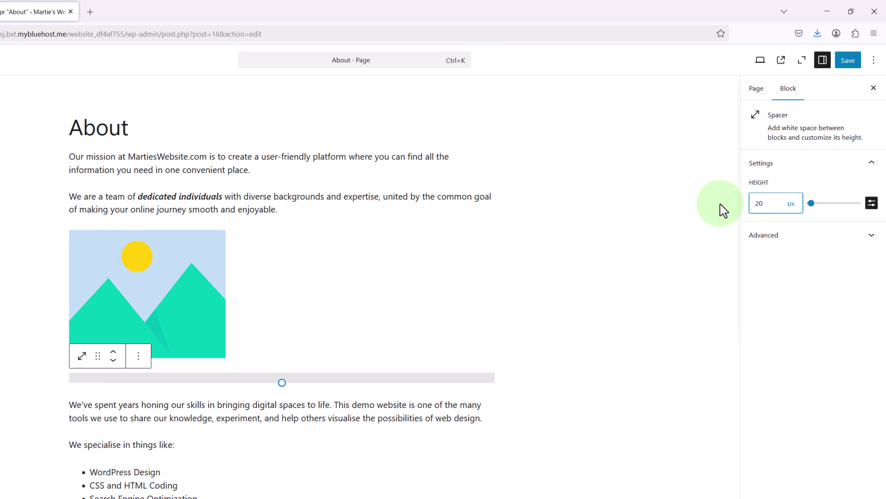
pyautogui.click(723, 210)
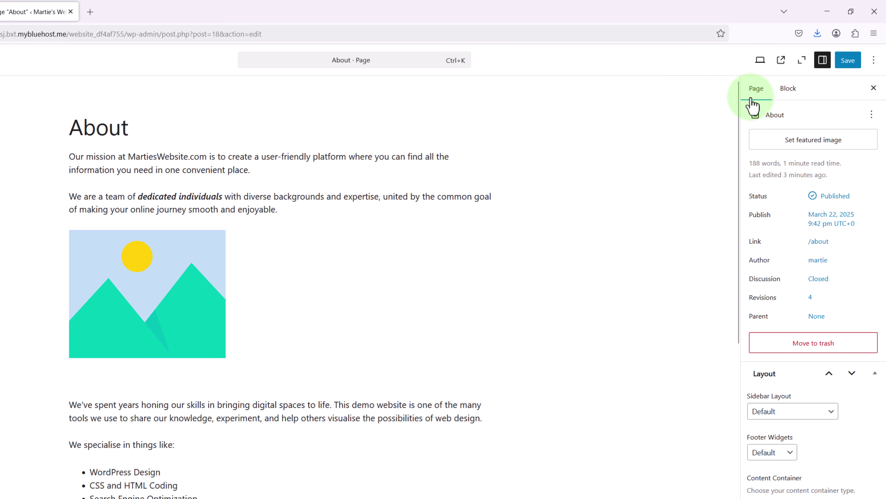
# Step: Save the About page with its spacer and check the gap below the image on the published page
pyautogui.click(845, 65)
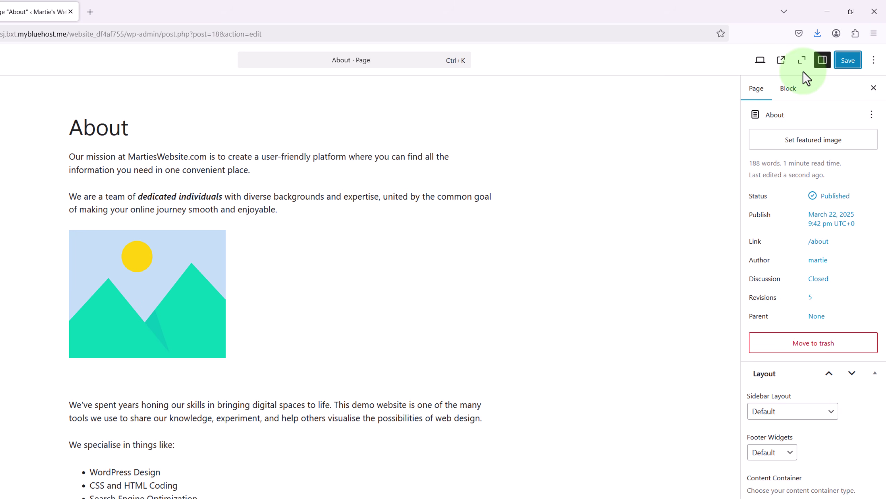
pyautogui.click(781, 64)
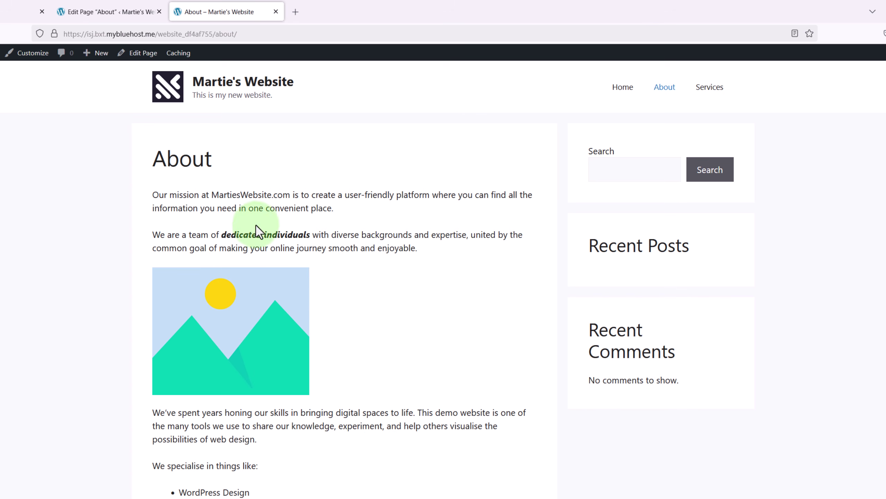
pyautogui.click(133, 16)
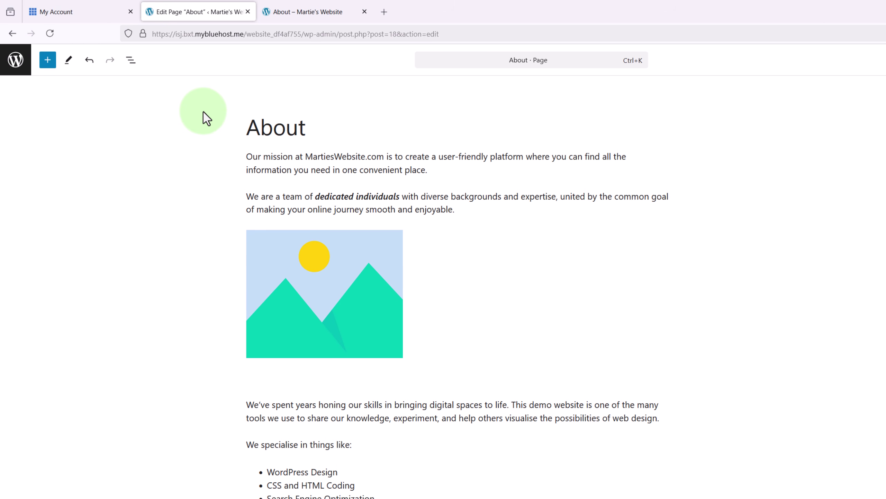
pyautogui.click(364, 11)
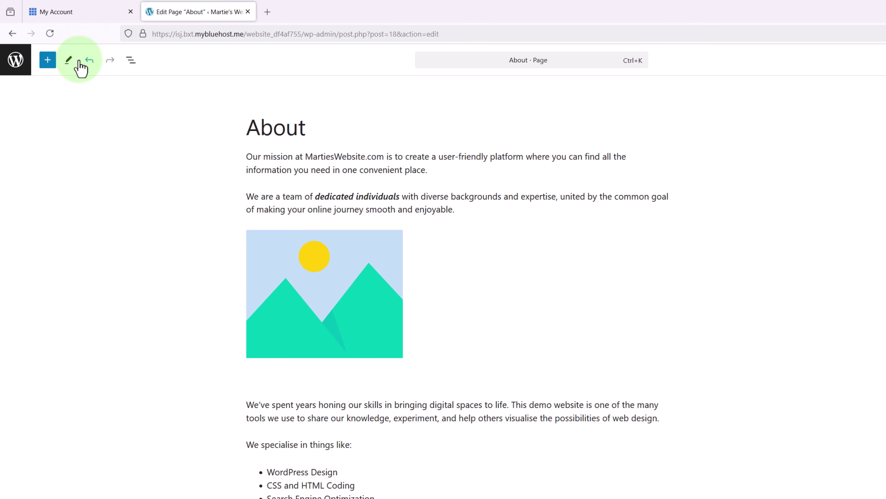
# Step: Leave the page editor for the live site and look through the Home, About and Services pages
pyautogui.click(17, 64)
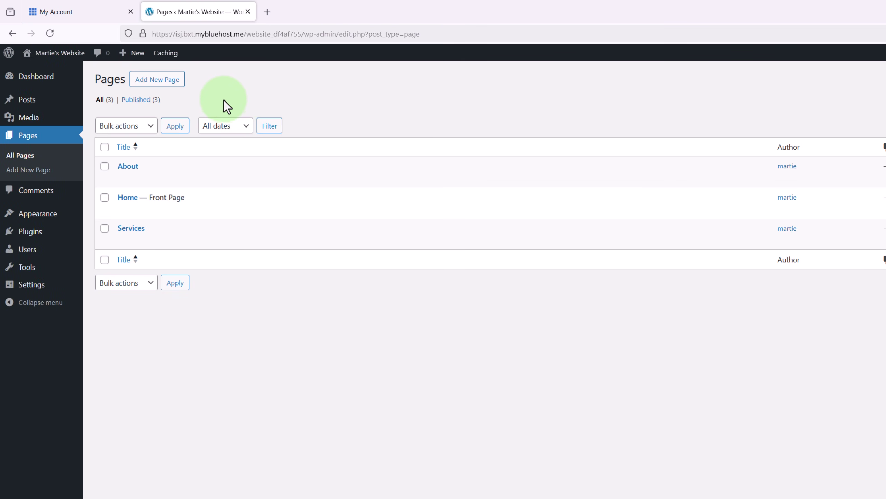
pyautogui.click(66, 64)
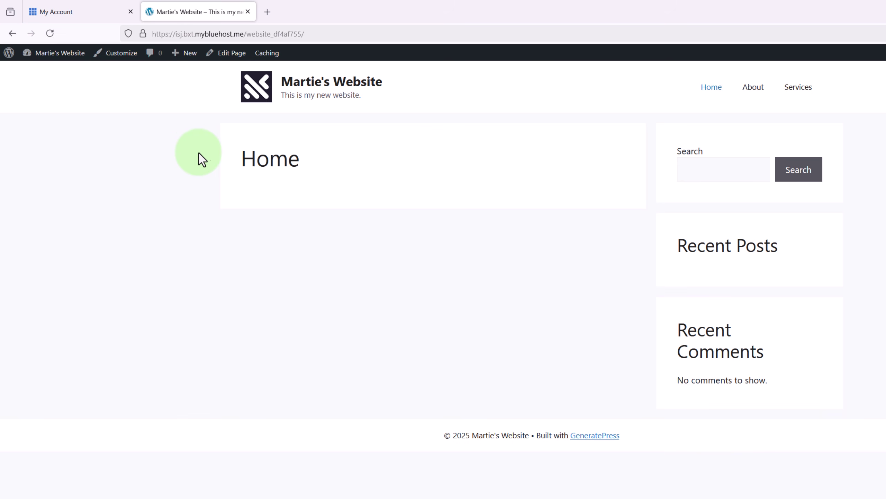
pyautogui.click(754, 92)
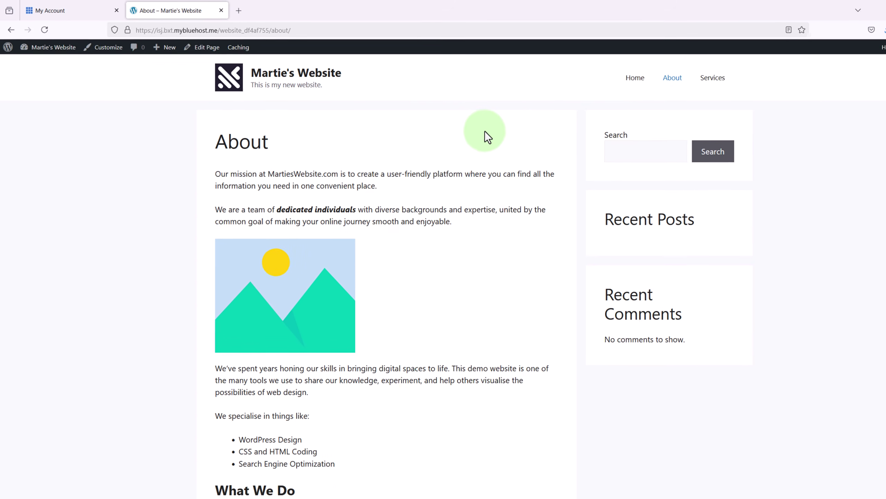
pyautogui.scroll(-5, 485, 131)
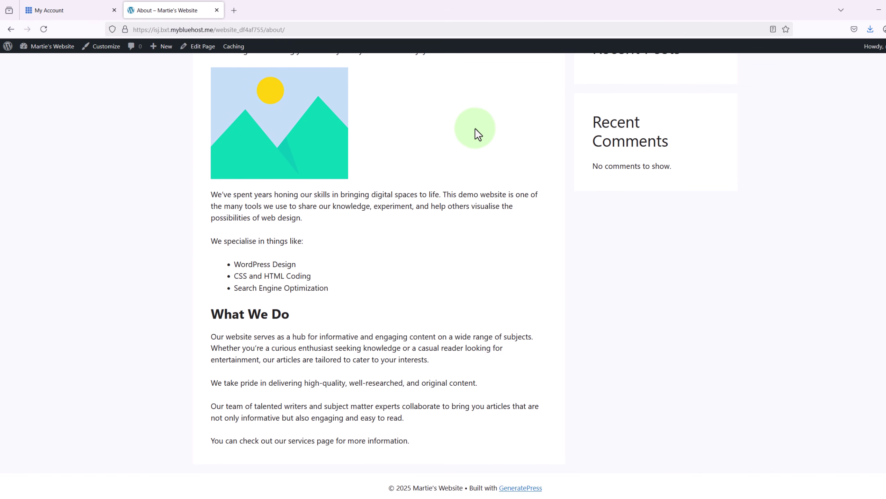
pyautogui.scroll(5, 475, 128)
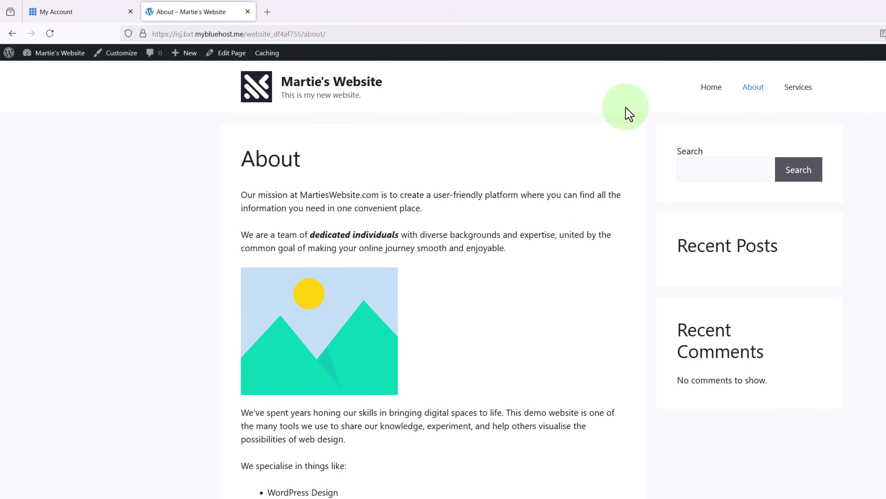
pyautogui.click(711, 90)
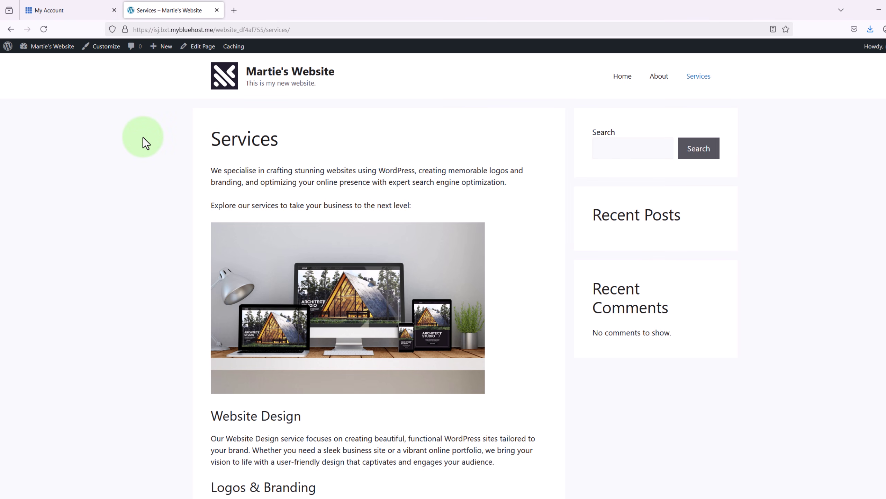
pyautogui.scroll(-5, 143, 137)
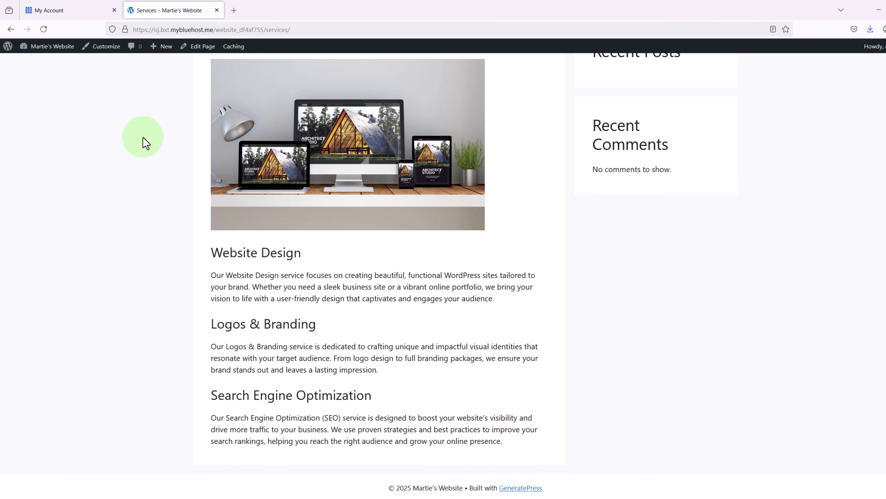
# Step: Review the live site's Services, About and Home pages from header to footer
pyautogui.scroll(5, 143, 137)
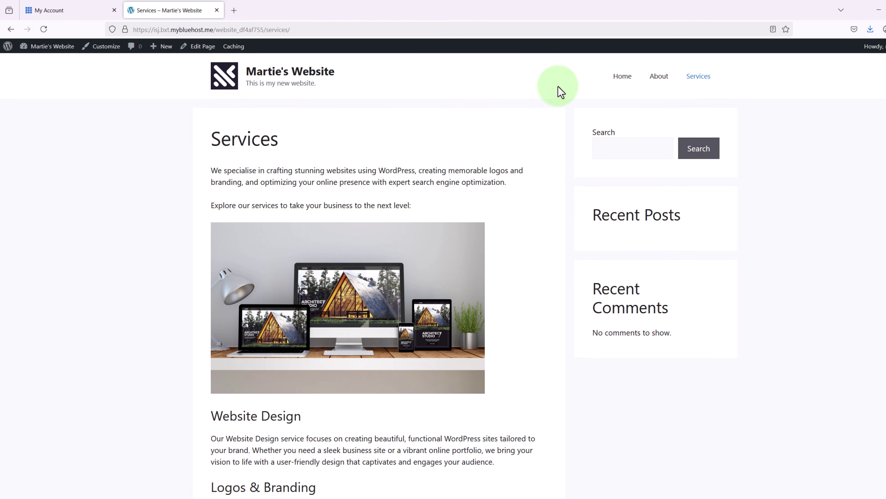
pyautogui.click(653, 79)
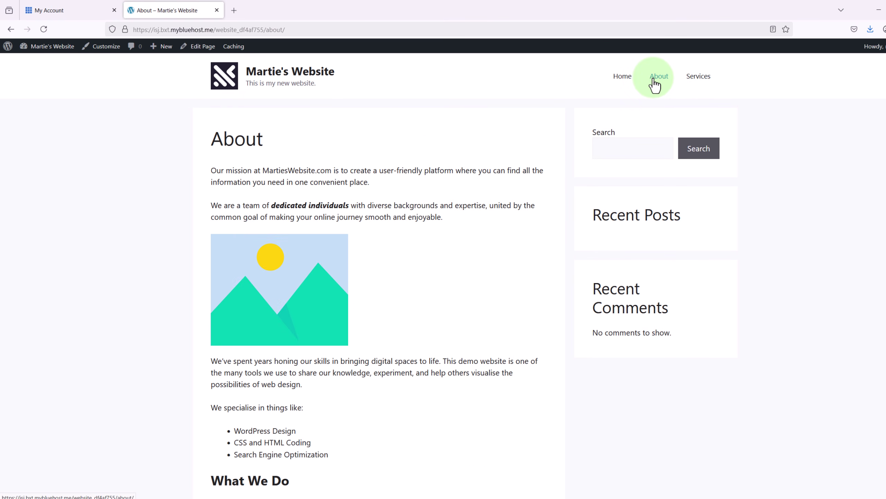
pyautogui.scroll(-5, 540, 120)
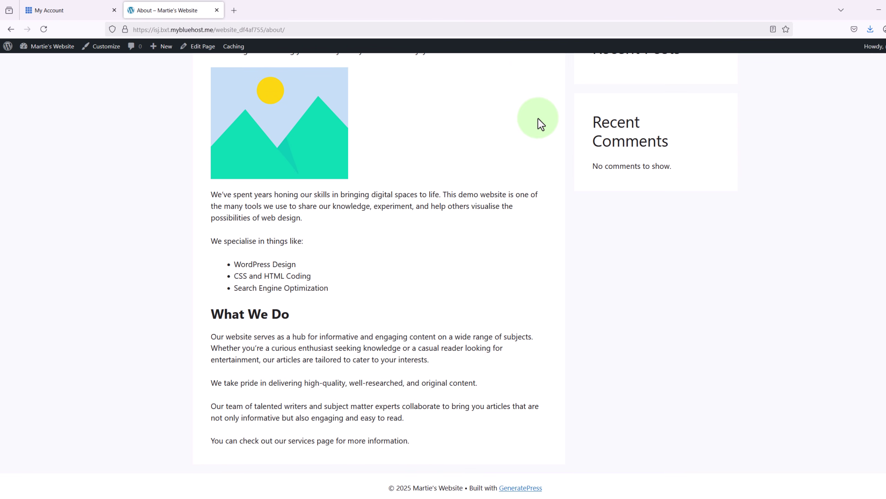
pyautogui.scroll(5, 538, 118)
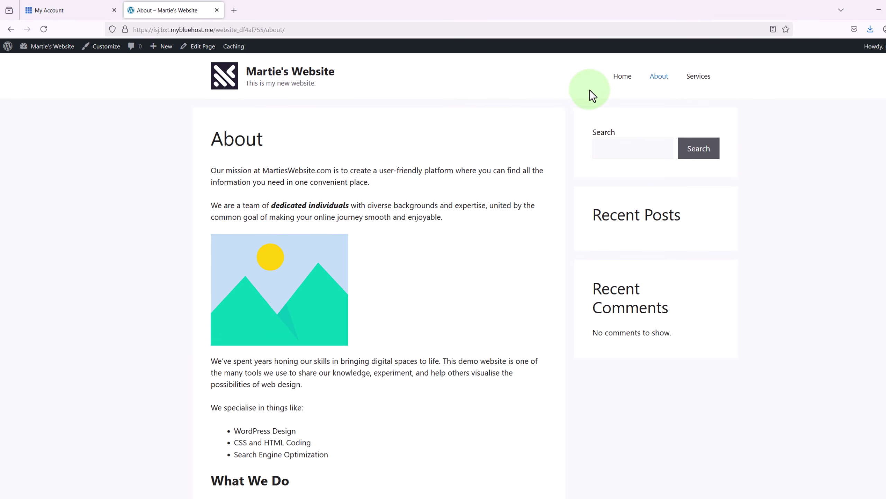
pyautogui.click(618, 82)
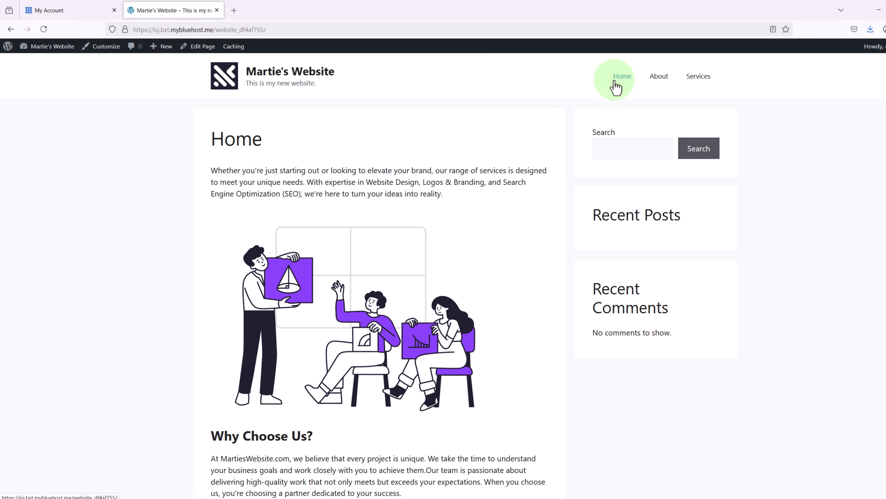
pyautogui.scroll(-6, 510, 113)
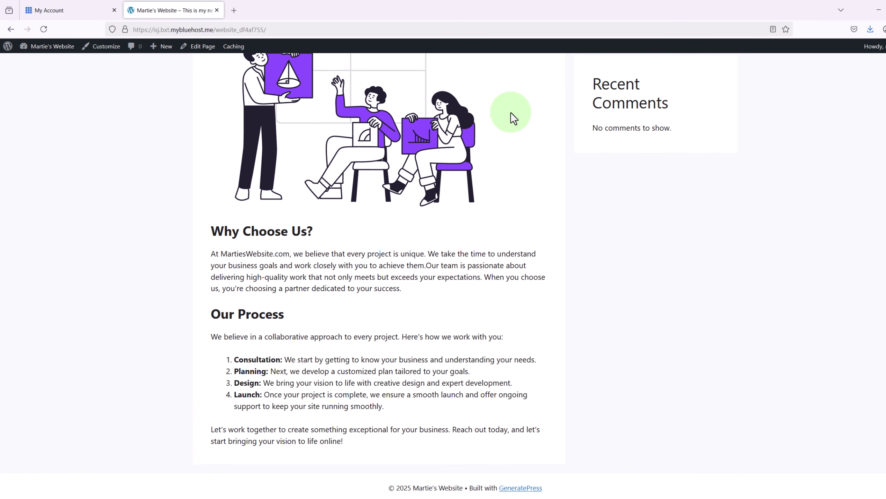
pyautogui.scroll(6, 511, 112)
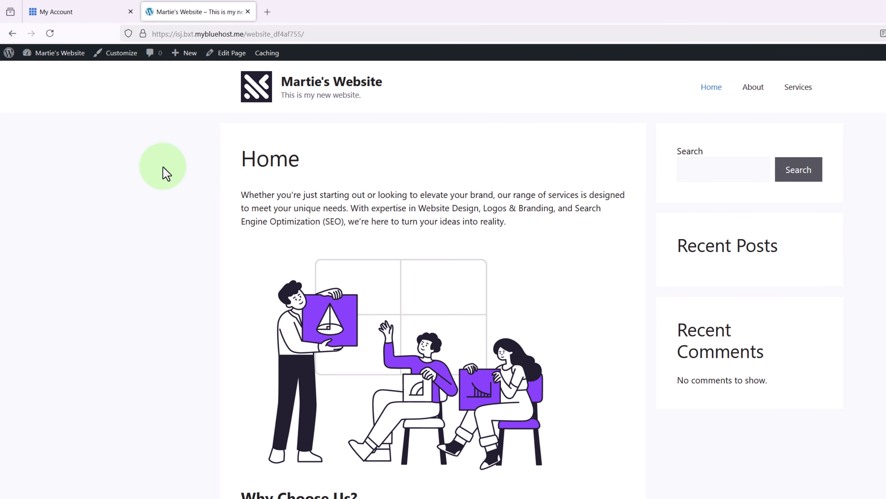
# Step: Customize the theme's colors, trying a purple body background (#9d3ade) and settling on a very pale off-white
pyautogui.click(127, 59)
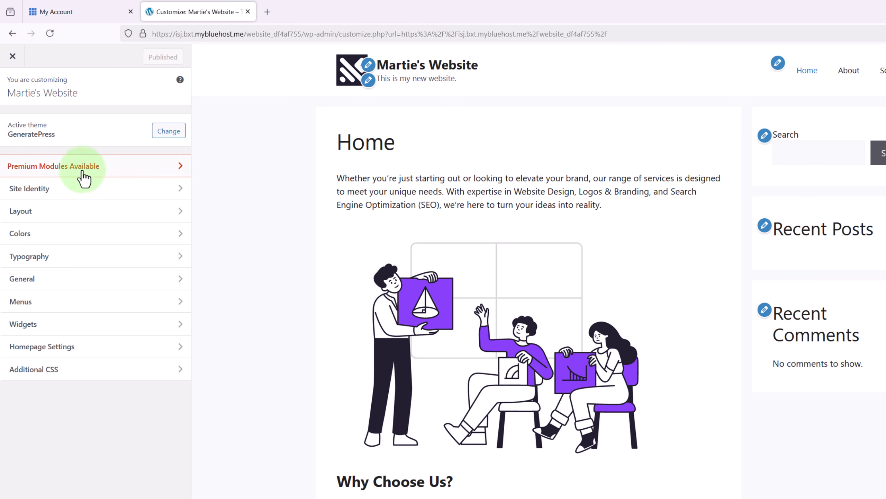
pyautogui.click(40, 233)
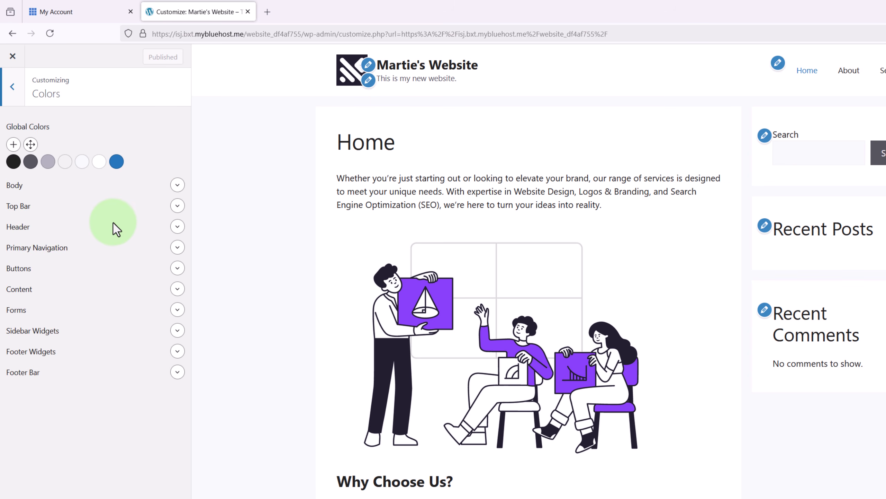
pyautogui.click(178, 185)
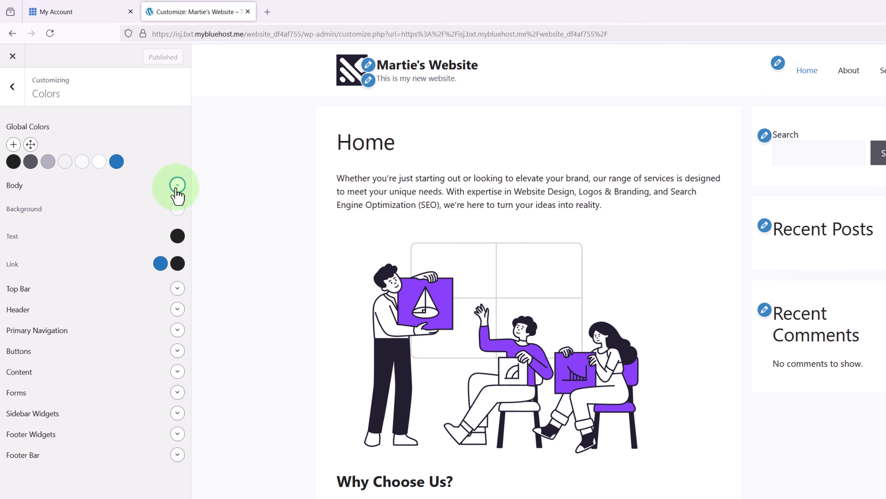
pyautogui.click(175, 212)
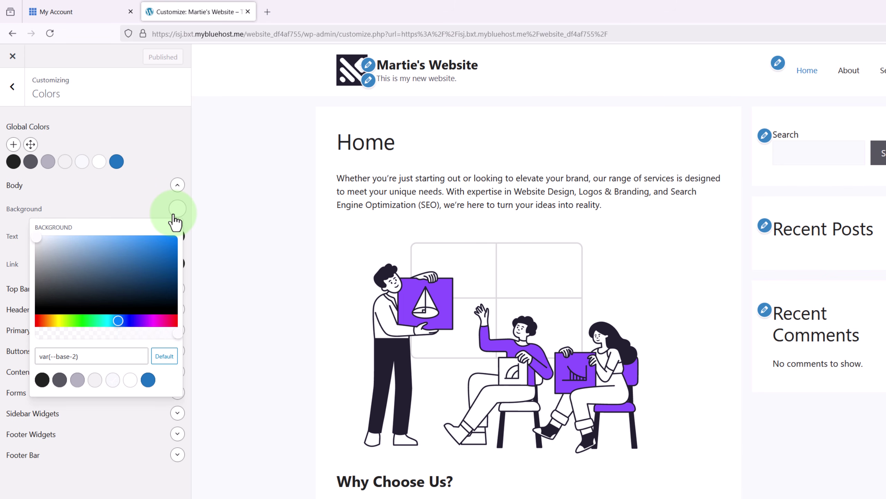
pyautogui.click(122, 247)
pyautogui.moveTo(122, 247); pyautogui.dragTo(140, 243)
pyautogui.moveTo(119, 316); pyautogui.dragTo(144, 320)
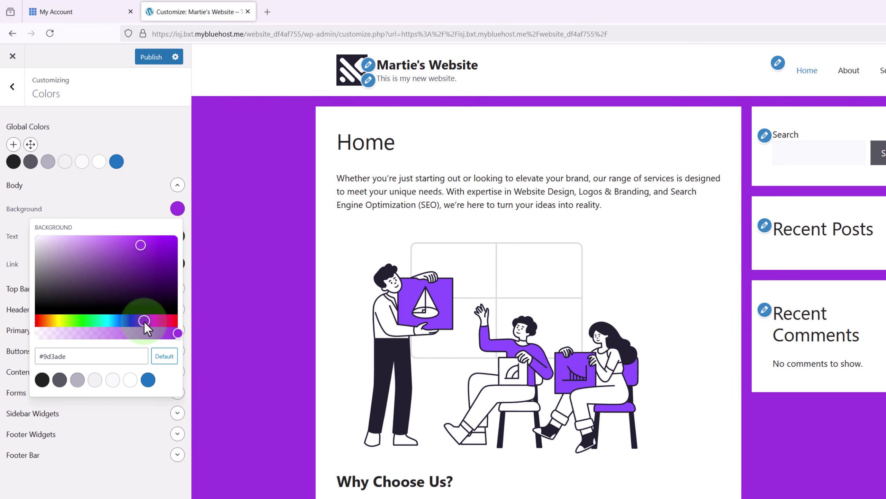
pyautogui.moveTo(140, 244); pyautogui.dragTo(61, 217)
pyautogui.click(101, 203)
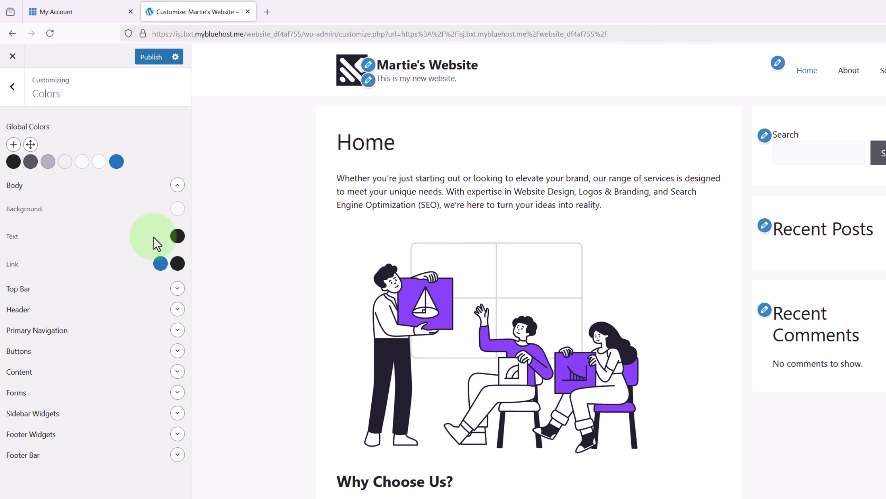
# Step: Try dark red (#943636) and blue (#363996) as the body text color, and reset it to the default
pyautogui.click(177, 236)
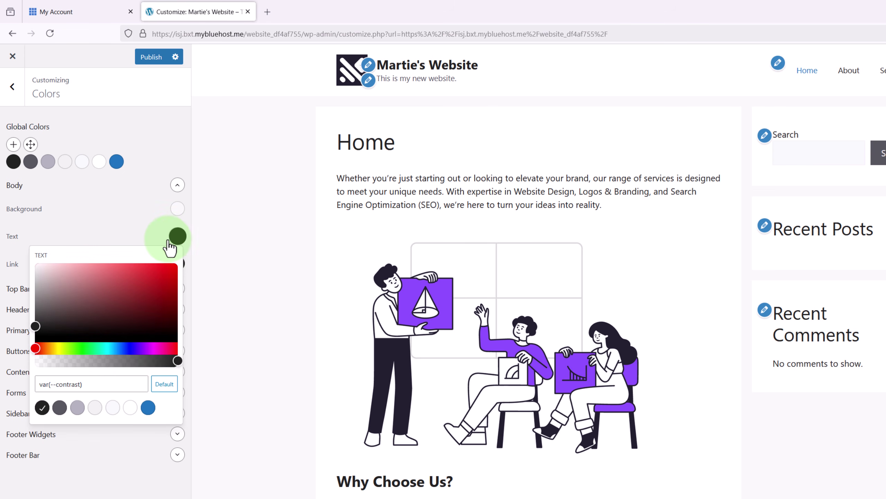
pyautogui.moveTo(114, 274); pyautogui.dragTo(127, 295)
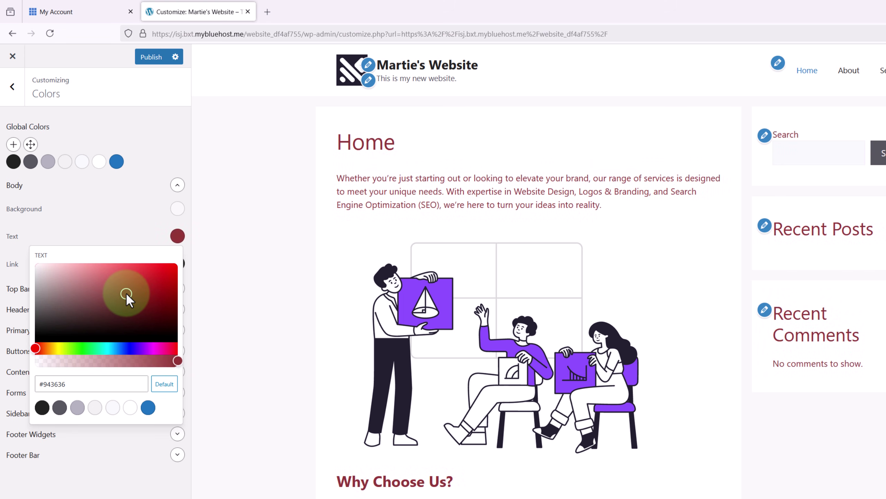
pyautogui.moveTo(82, 349); pyautogui.dragTo(129, 349)
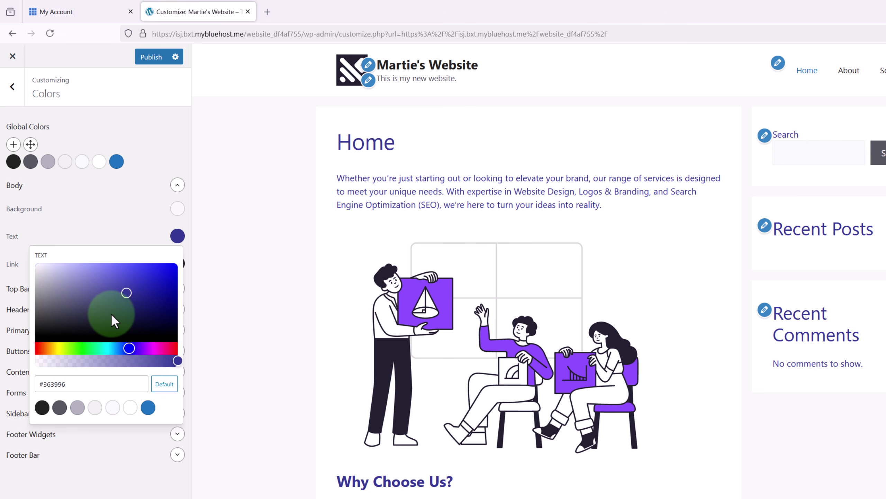
pyautogui.click(167, 392)
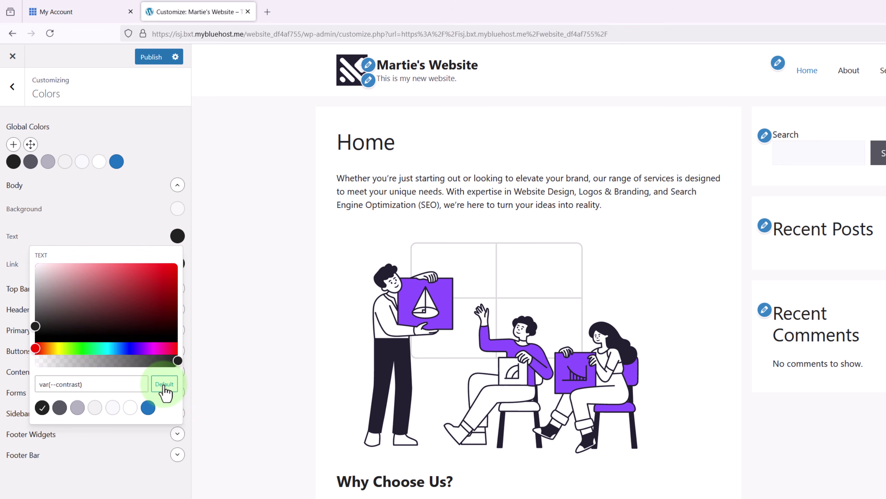
pyautogui.click(129, 229)
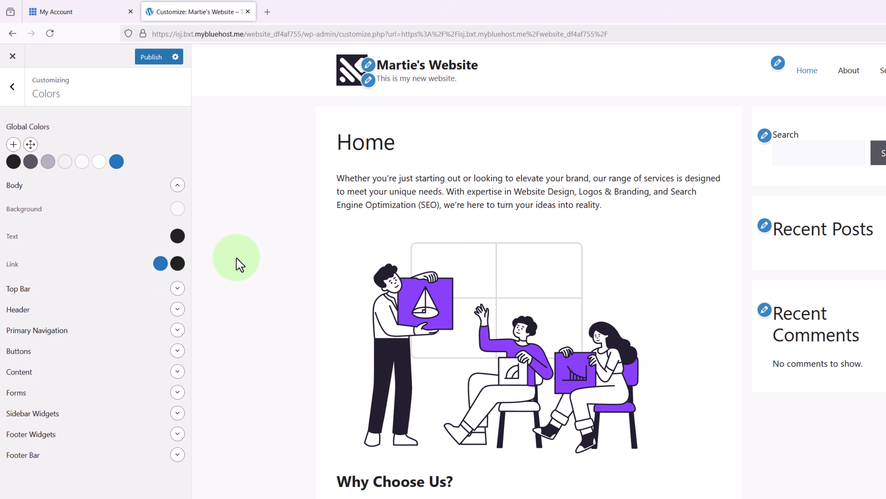
# Step: Set the body link color to purple #9413ea and check it on the footer's GeneratePress link
pyautogui.scroll(-3, 240, 265)
pyautogui.scroll(-4, 240, 265)
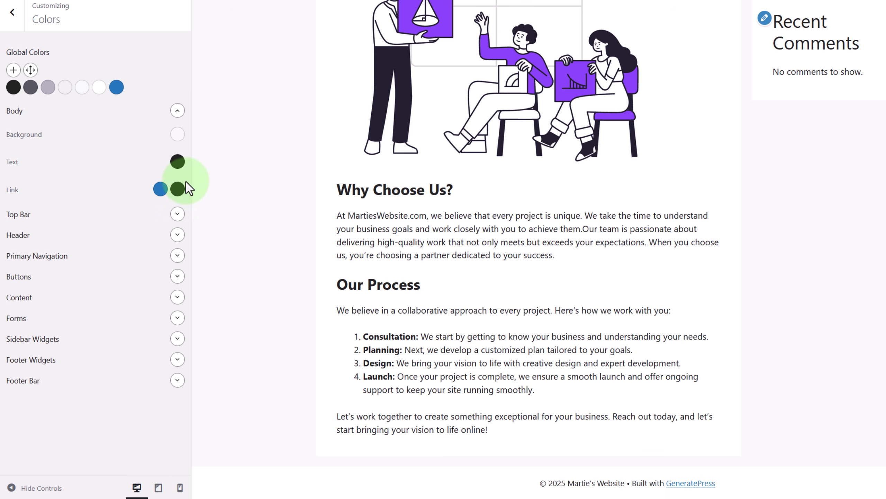
pyautogui.click(160, 189)
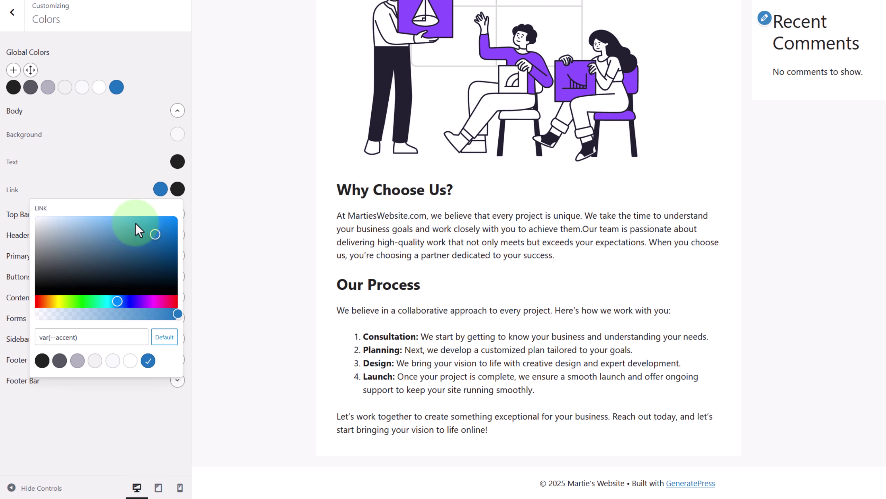
pyautogui.moveTo(118, 303); pyautogui.dragTo(144, 303)
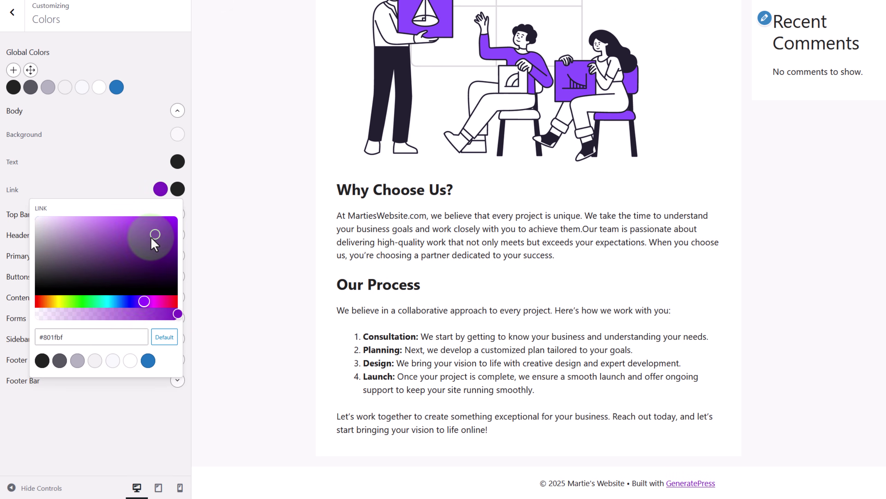
pyautogui.moveTo(152, 233); pyautogui.dragTo(167, 222)
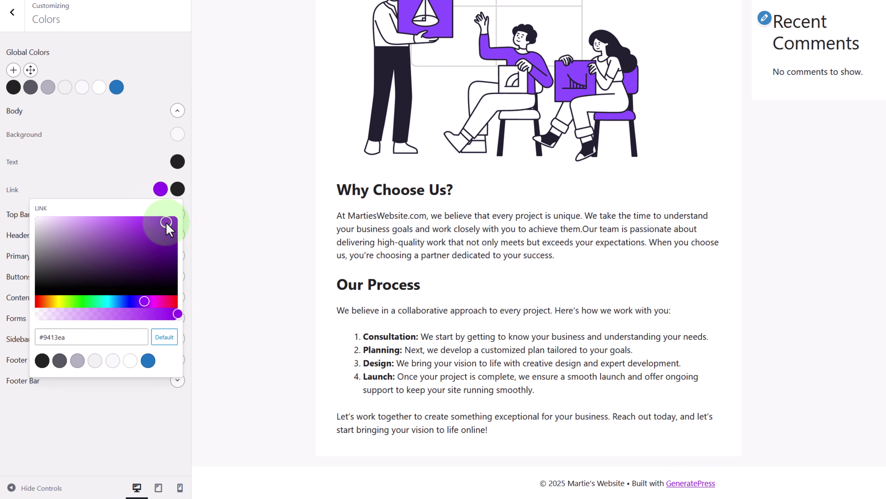
pyautogui.click(205, 199)
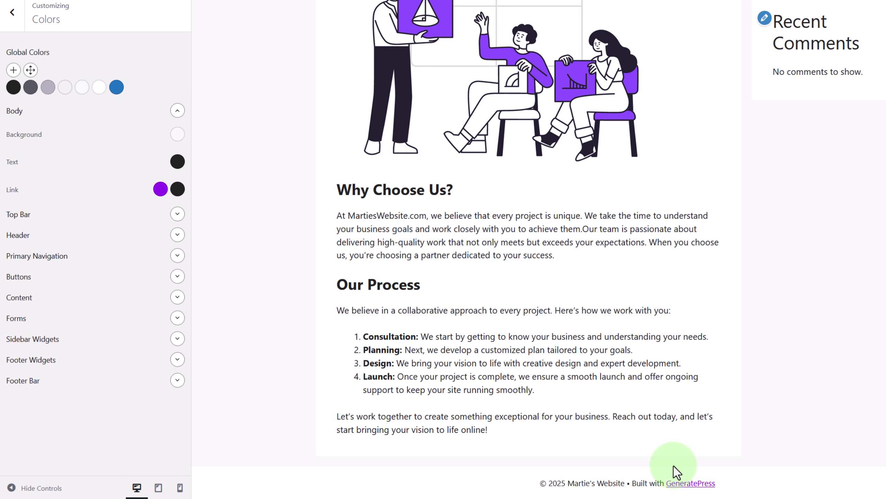
pyautogui.click(684, 489)
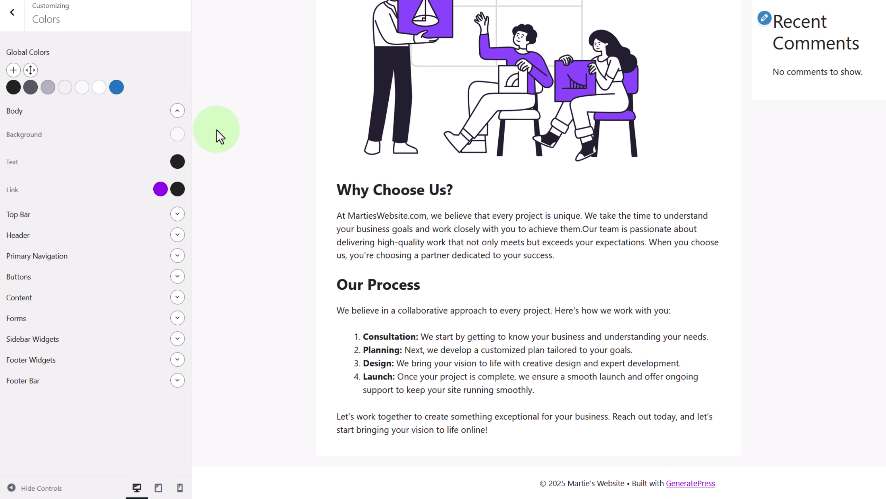
# Step: Collapse the Body color settings and look over the Top Bar color options
pyautogui.click(178, 111)
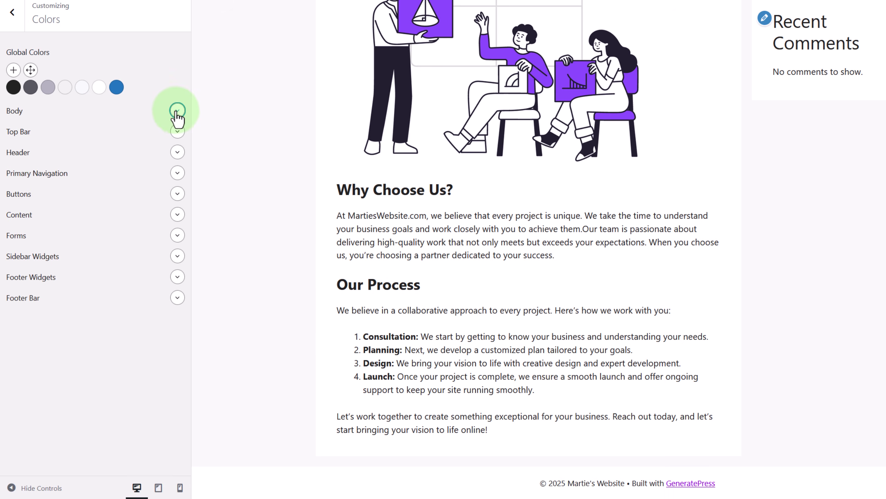
pyautogui.click(178, 131)
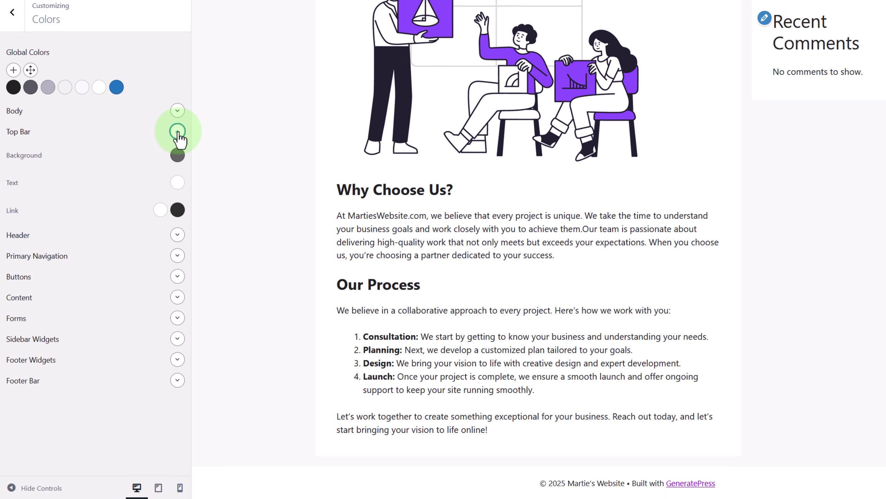
pyautogui.click(178, 132)
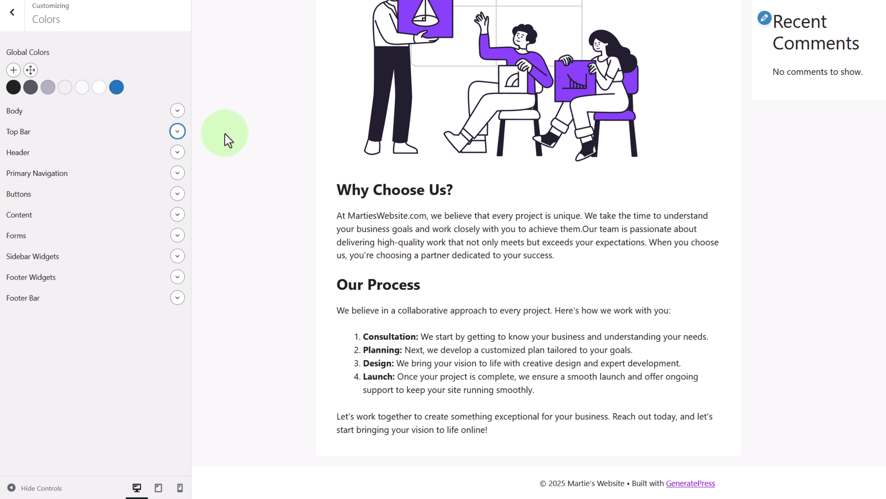
# Step: Publish the color changes and leave the customizer for the live site
pyautogui.scroll(5, 229, 140)
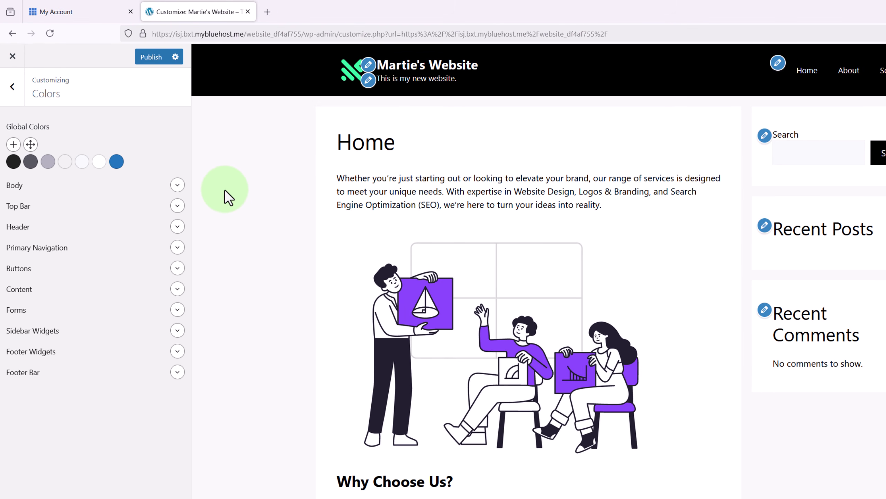
pyautogui.click(161, 58)
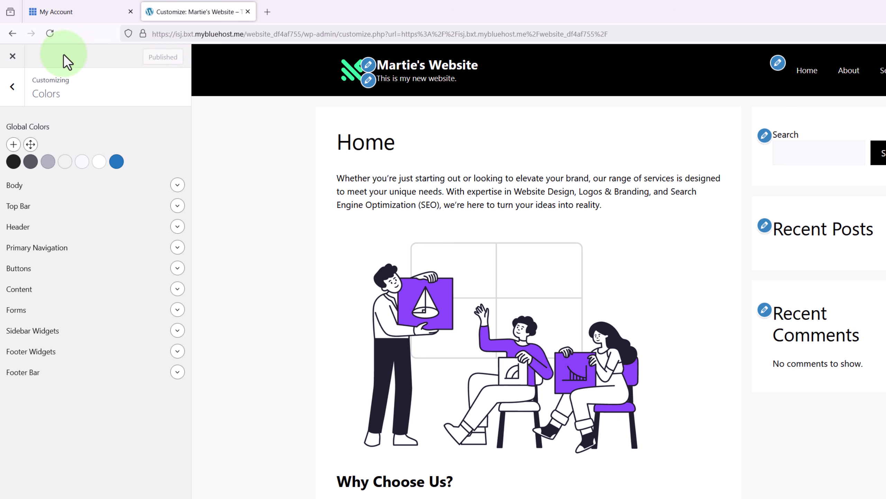
pyautogui.click(12, 56)
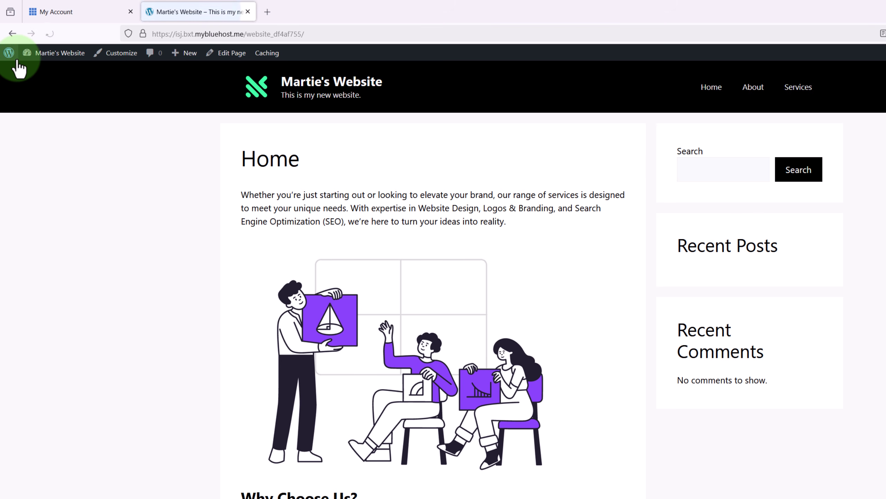
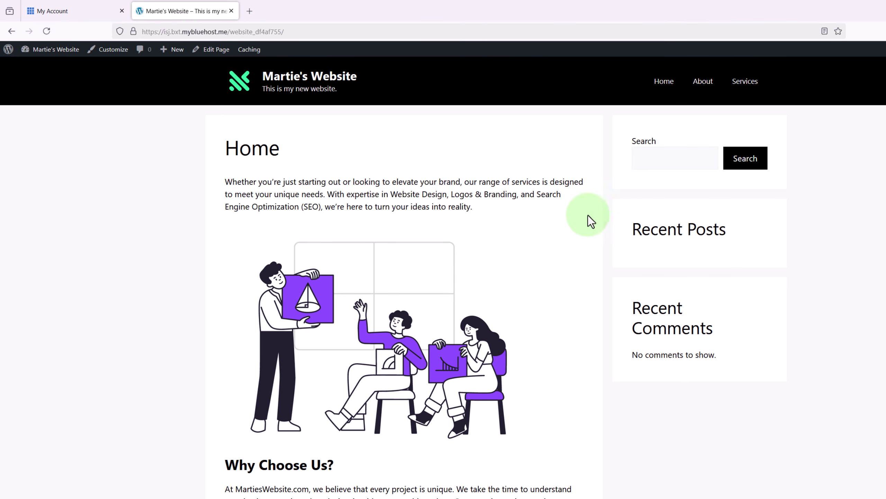
# Step: Open the customizer's Right Sidebar widget area and delete its Search block
pyautogui.click(122, 62)
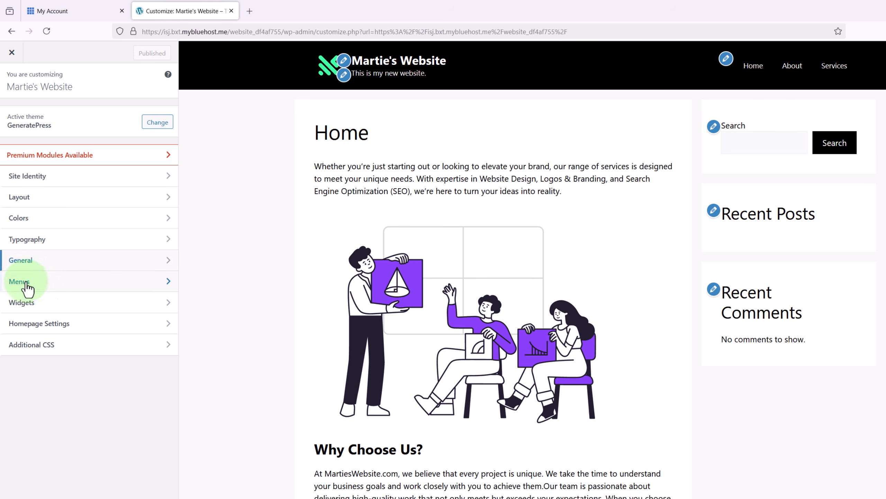
pyautogui.click(29, 306)
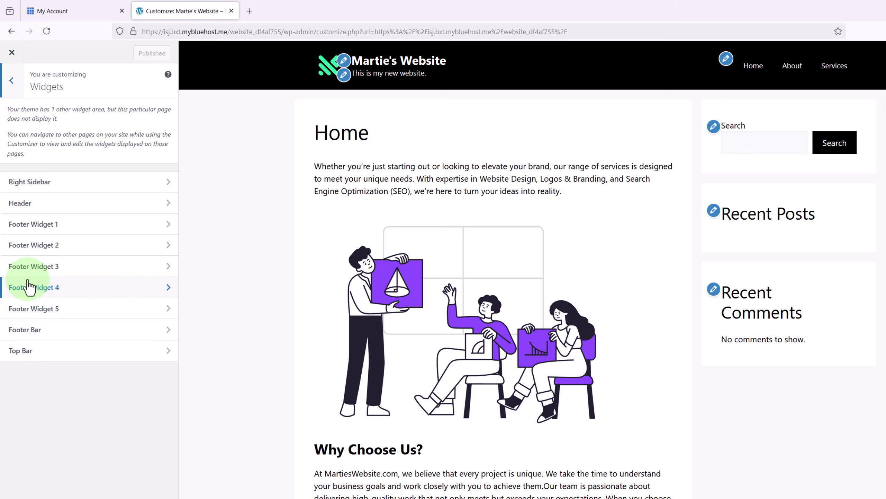
pyautogui.click(59, 188)
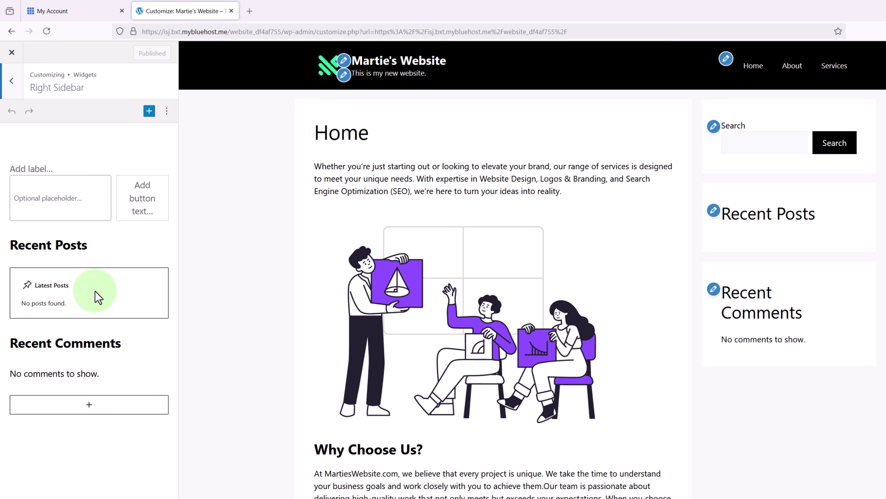
pyautogui.moveTo(61, 360)
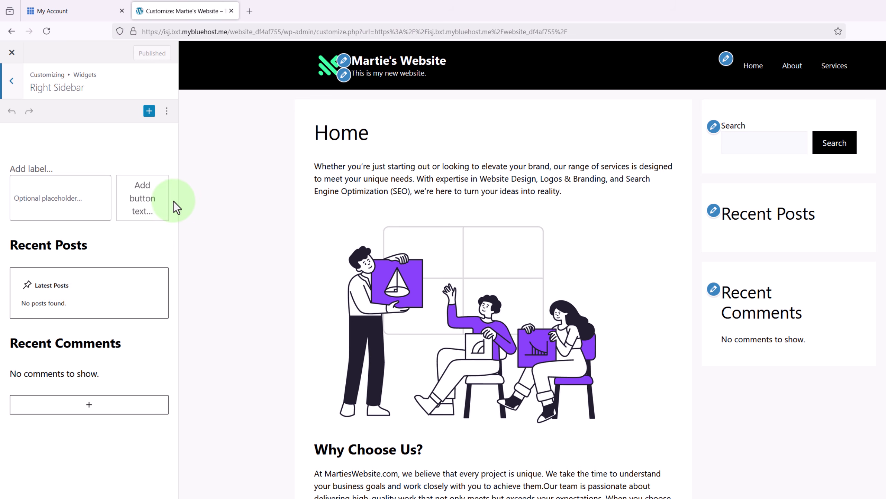
pyautogui.click(96, 195)
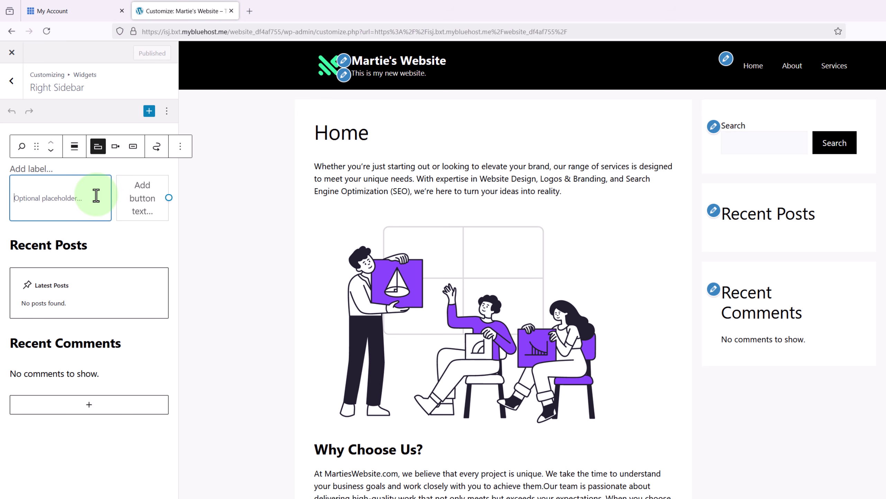
pyautogui.click(177, 154)
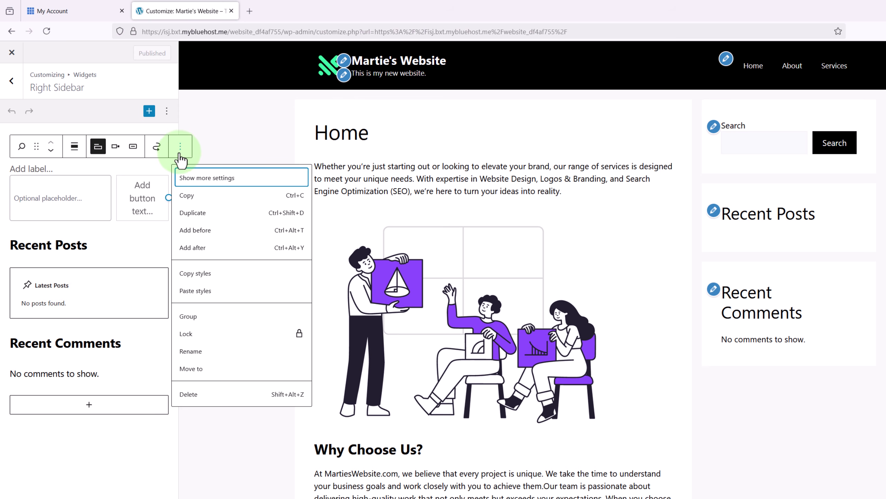
pyautogui.click(189, 396)
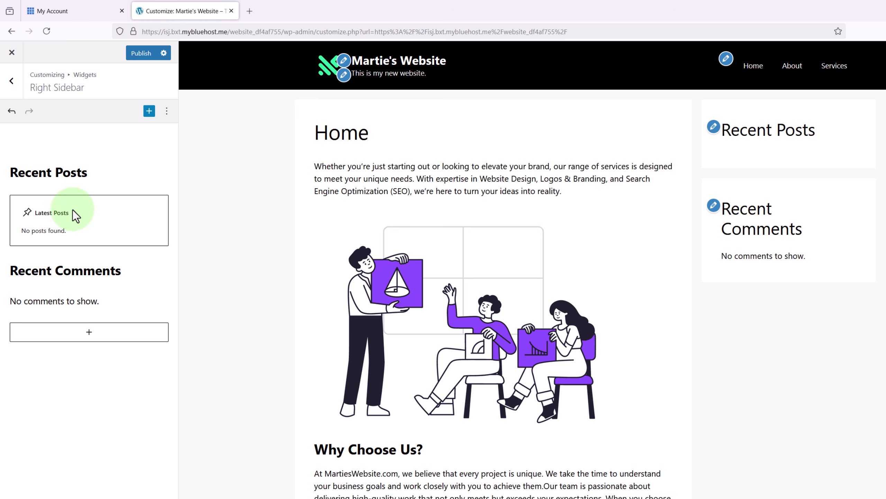
# Step: Delete the whole Recent Posts group, including its heading and Latest Posts block, from the Right Sidebar widgets
pyautogui.click(48, 172)
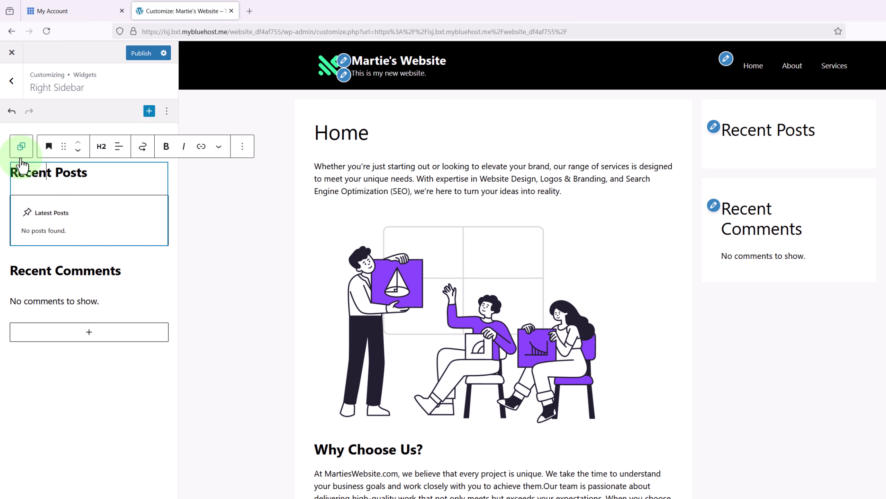
pyautogui.click(21, 147)
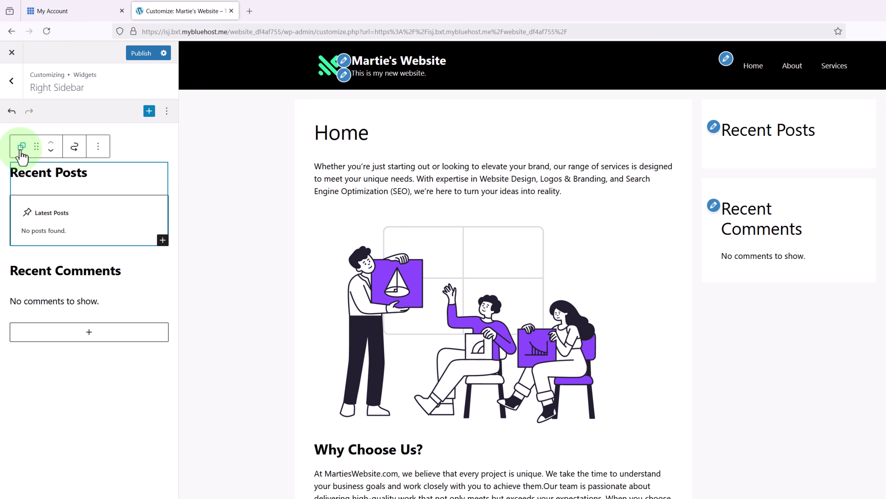
pyautogui.click(99, 148)
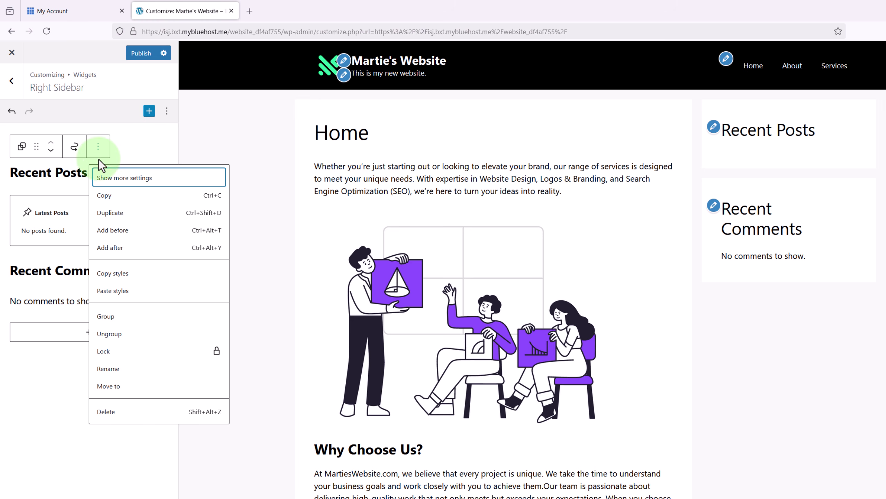
pyautogui.click(106, 415)
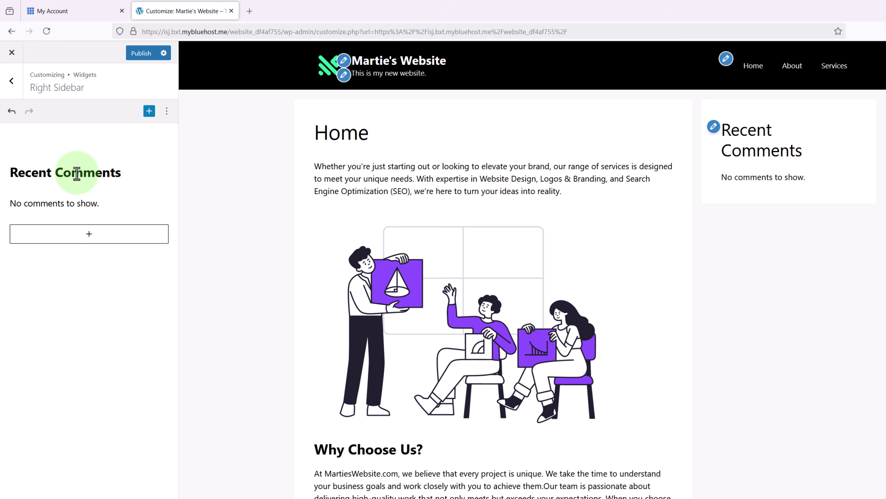
# Step: Delete the whole Recent Comments group from the Right Sidebar widgets
pyautogui.click(64, 172)
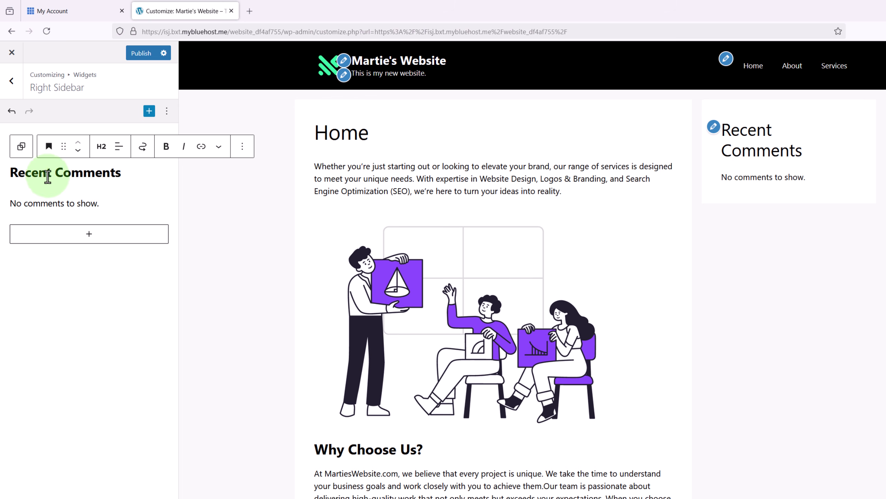
pyautogui.click(21, 147)
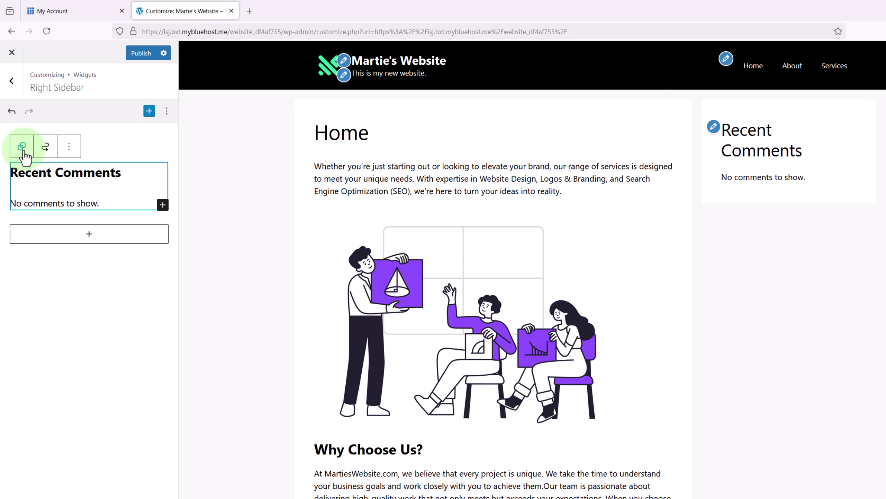
pyautogui.click(69, 147)
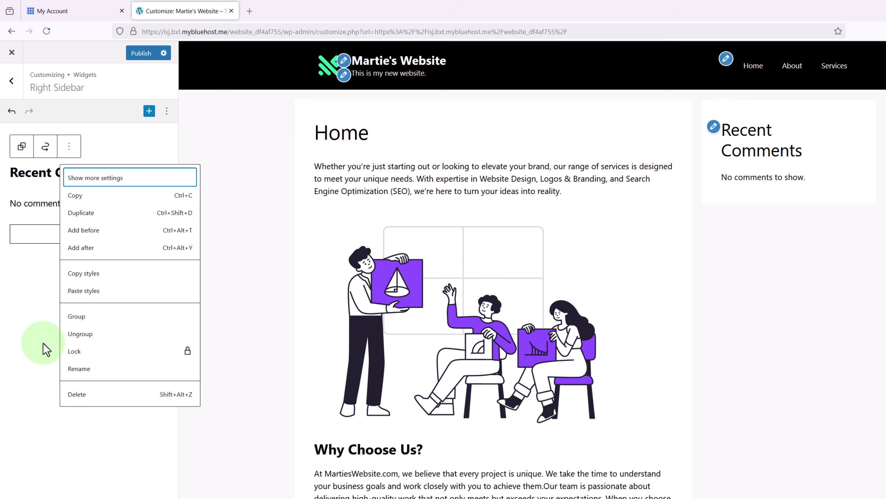
pyautogui.click(81, 394)
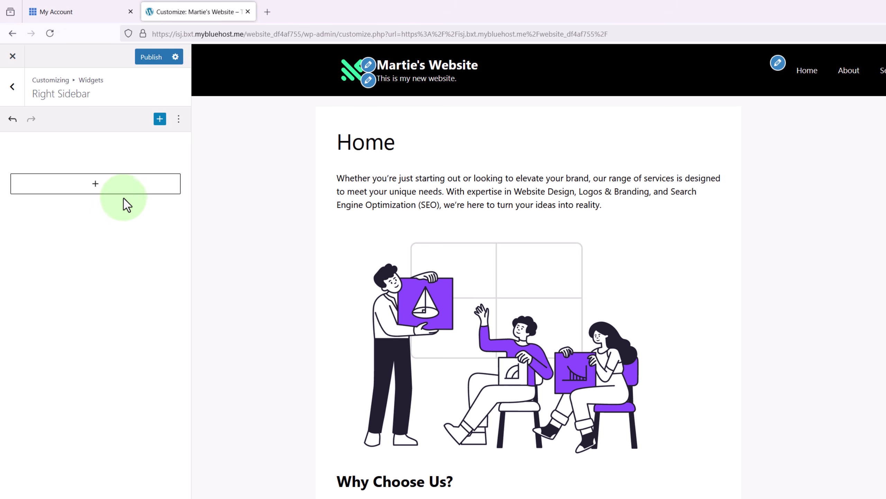
# Step: Add a Paragraph block to the empty Right Sidebar with the text "This is some text..."
pyautogui.click(95, 184)
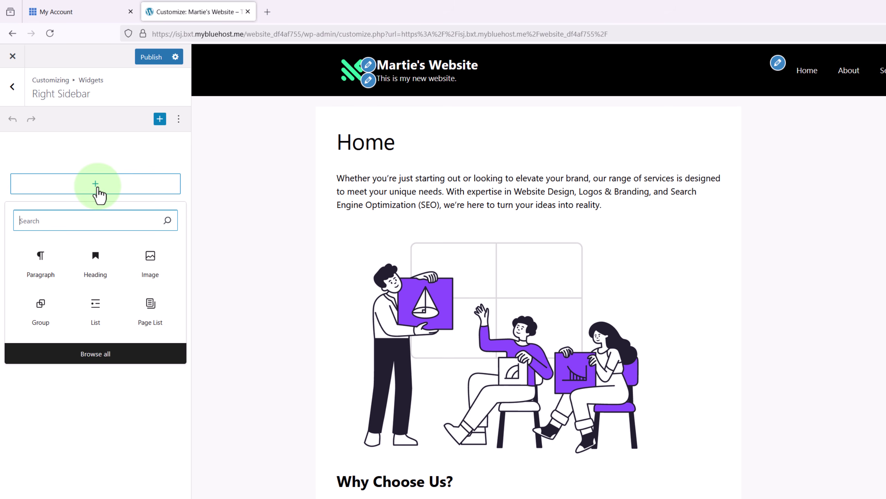
pyautogui.click(45, 269)
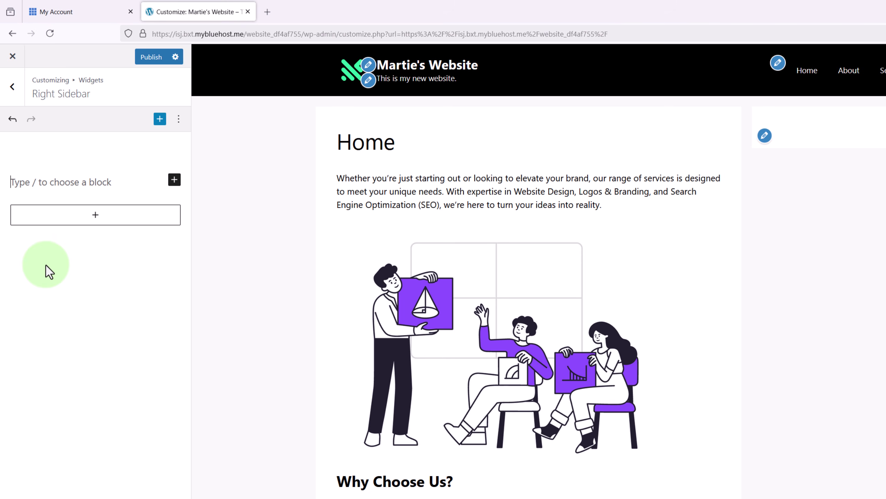
pyautogui.write('This is some')
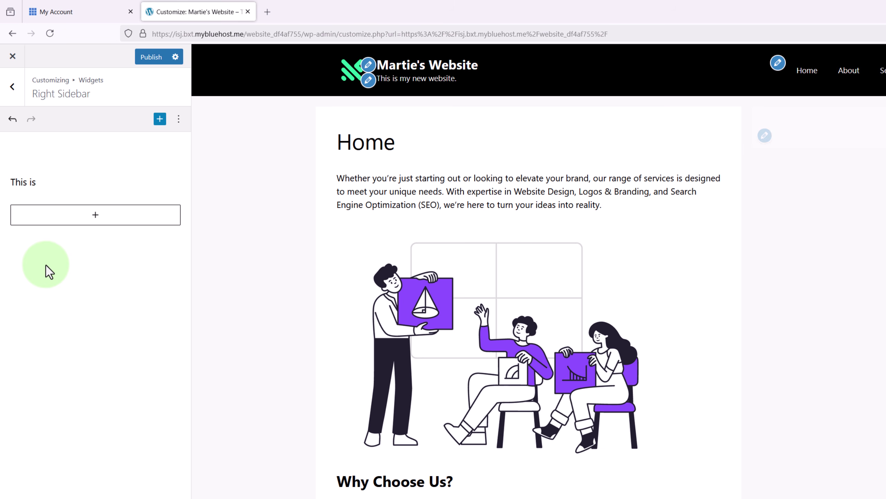
pyautogui.write(' text...')
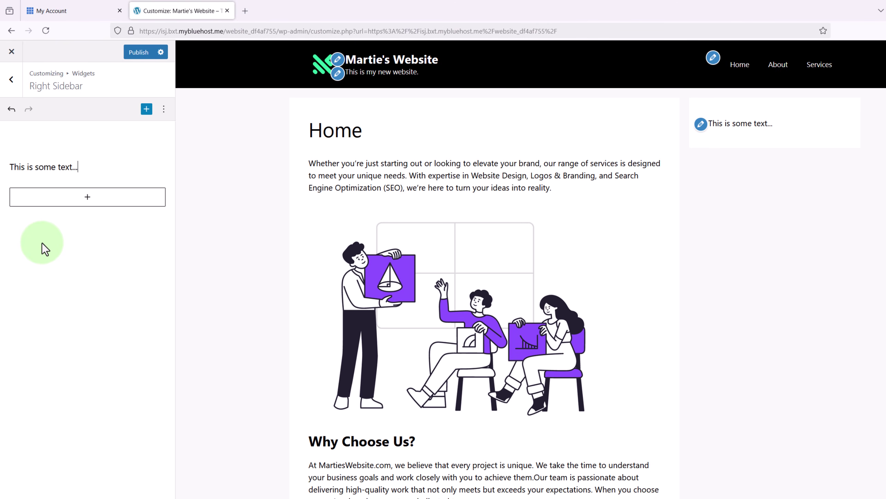
# Step: Clear the sidebar paragraph's sample text and paste the copied description beginning "We specialise in crafting stunning websites using WordPress"
pyautogui.press('BackSpace')
pyautogui.press('BackSpace')
pyautogui.press('BackSpace')
pyautogui.press('BackSpace')
pyautogui.press('BackSpace')
pyautogui.press('BackSpace')
pyautogui.press('BackSpace')
pyautogui.press('BackSpace')
pyautogui.press('BackSpace')
pyautogui.press('BackSpace')
pyautogui.press('BackSpace')
pyautogui.press('BackSpace')
pyautogui.press('BackSpace')
pyautogui.press('BackSpace')
pyautogui.press('BackSpace')
pyautogui.press('BackSpace')
pyautogui.press('BackSpace')
pyautogui.press('BackSpace')
pyautogui.press('BackSpace')
pyautogui.press('BackSpace')
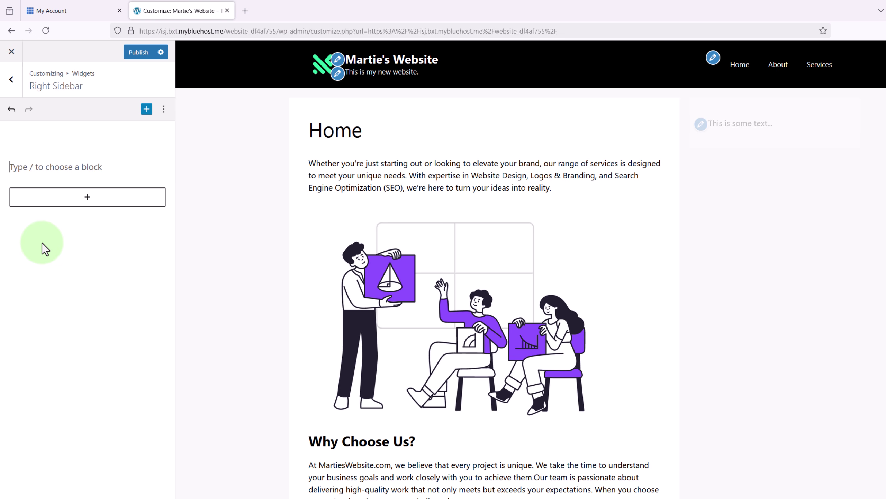
pyautogui.rightClick(54, 164)
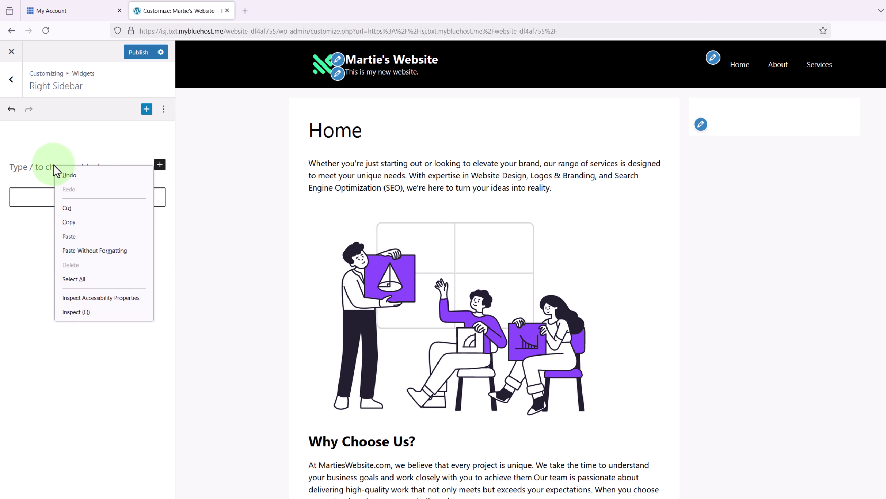
pyautogui.click(72, 237)
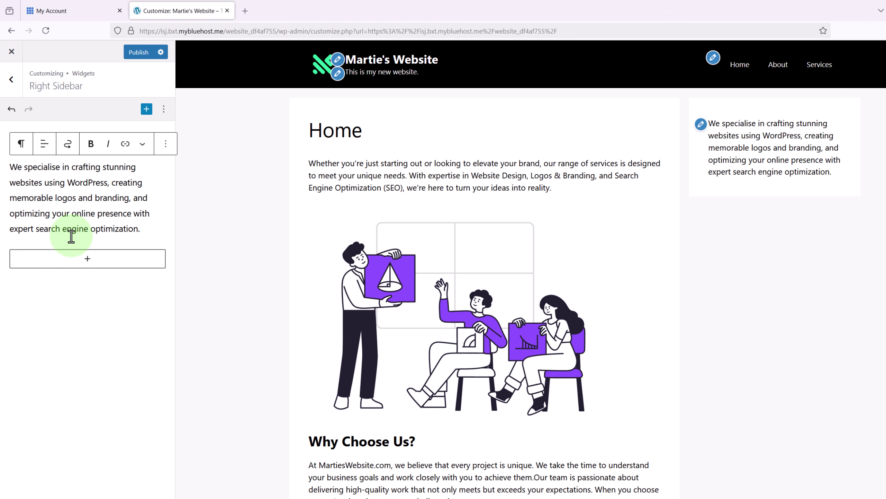
pyautogui.click(203, 190)
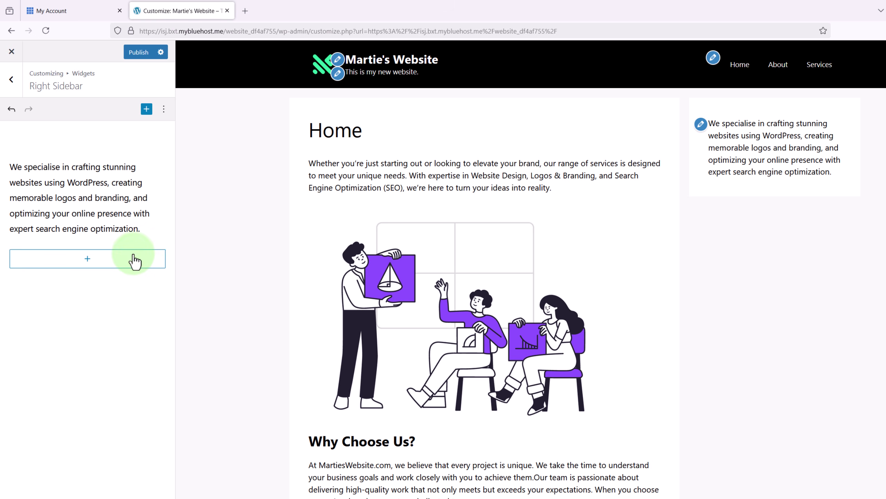
# Step: Add a Heading block below the sidebar paragraph with the text "What We Offer"
pyautogui.click(94, 263)
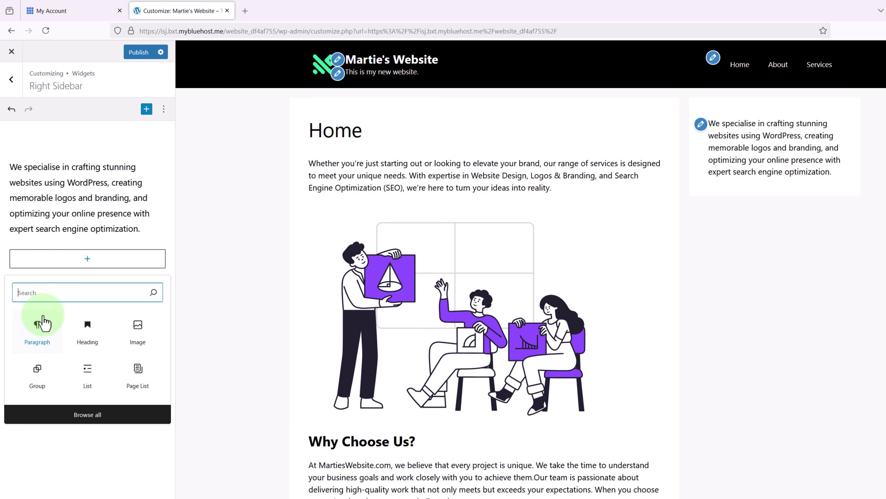
pyautogui.click(84, 341)
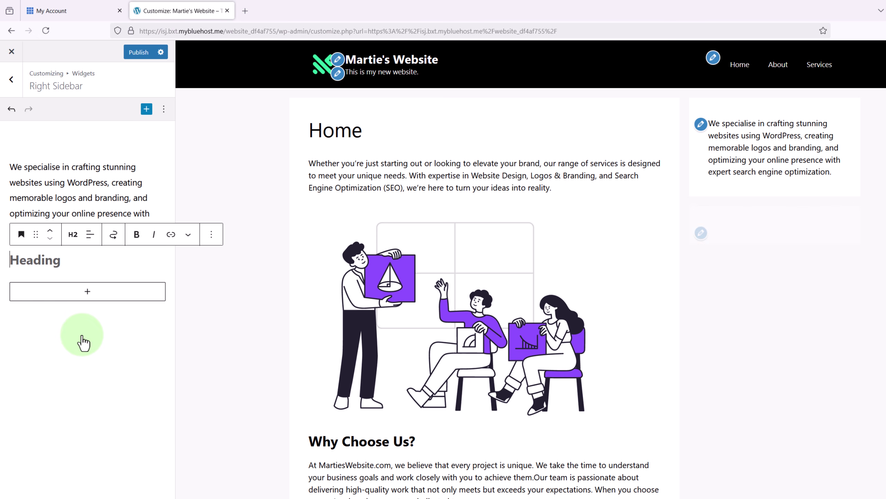
pyautogui.write('W')
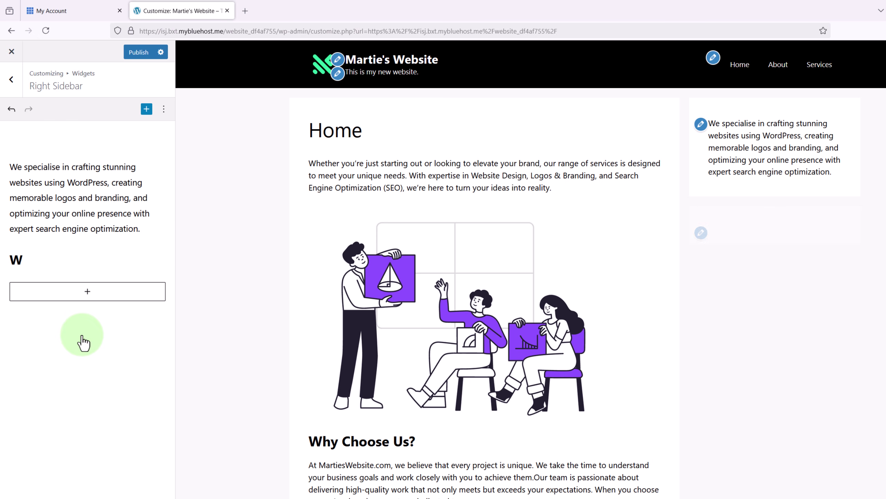
pyautogui.write('hat We Offer')
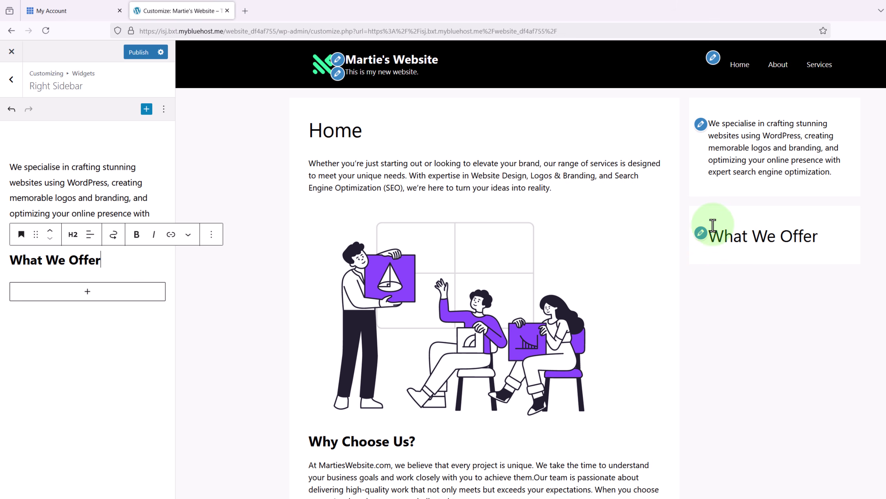
pyautogui.click(226, 278)
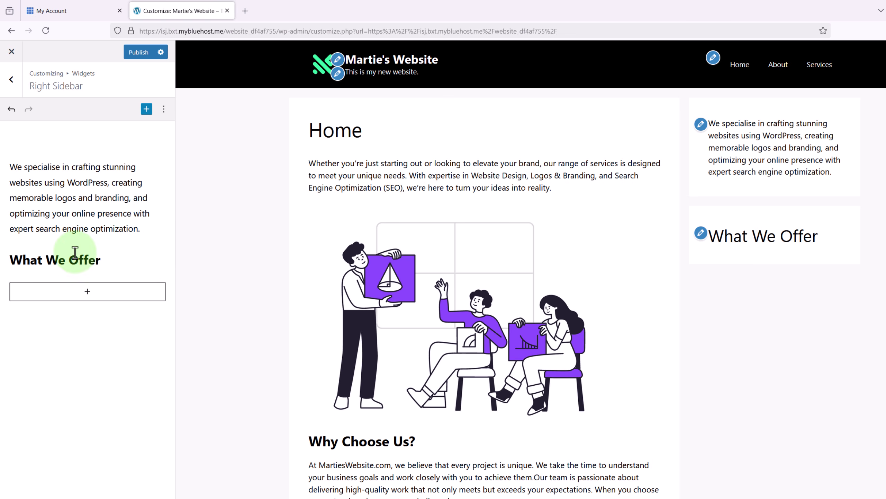
# Step: Change the "What We Offer" sidebar heading to Heading 4 and make its text bold
pyautogui.click(64, 260)
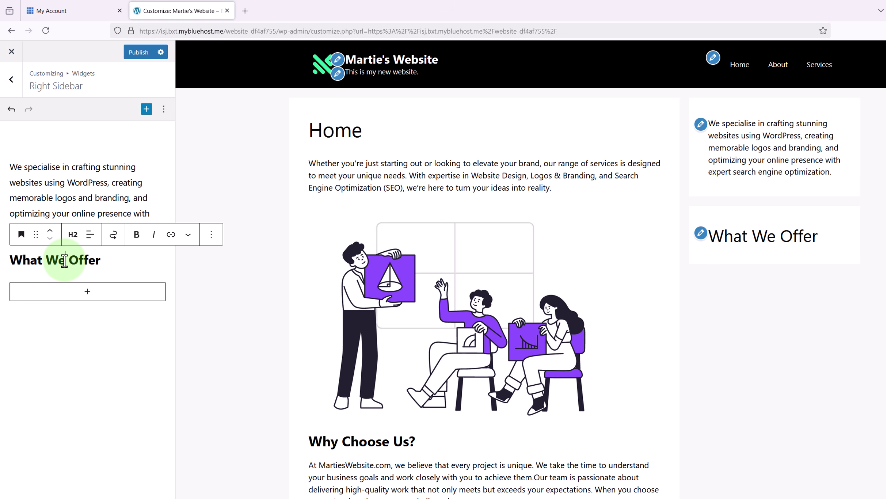
pyautogui.click(74, 239)
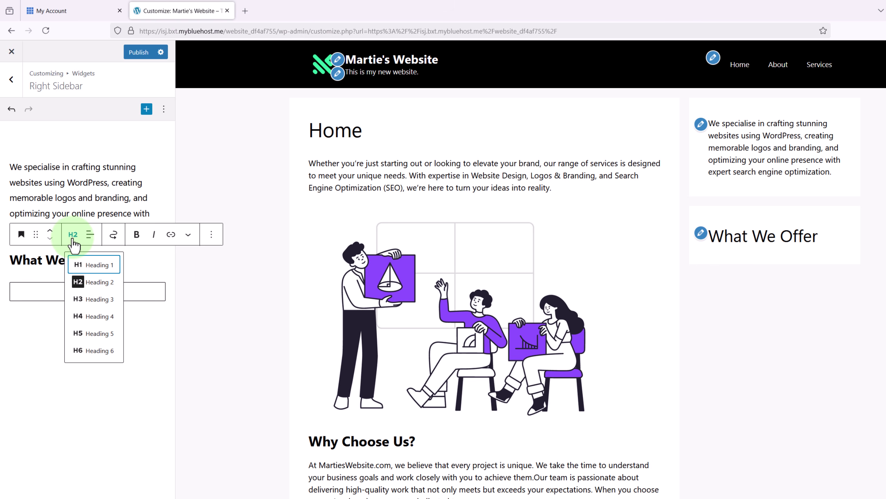
pyautogui.click(84, 317)
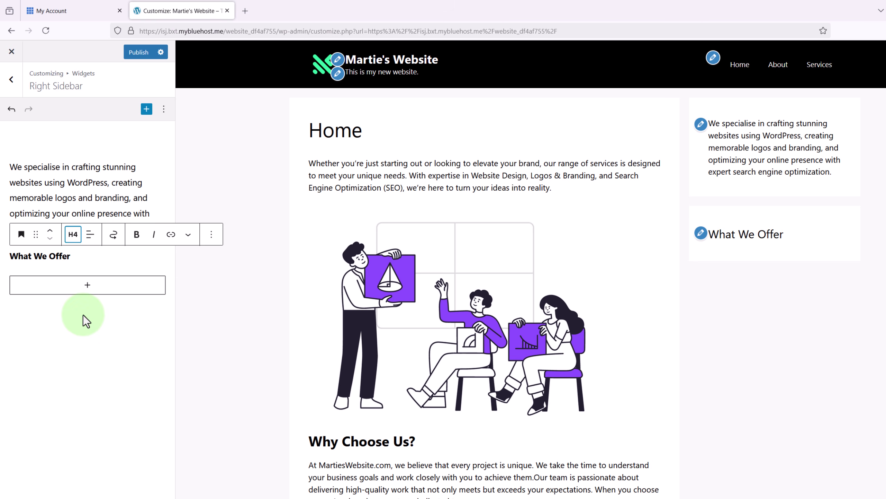
pyautogui.click(83, 315)
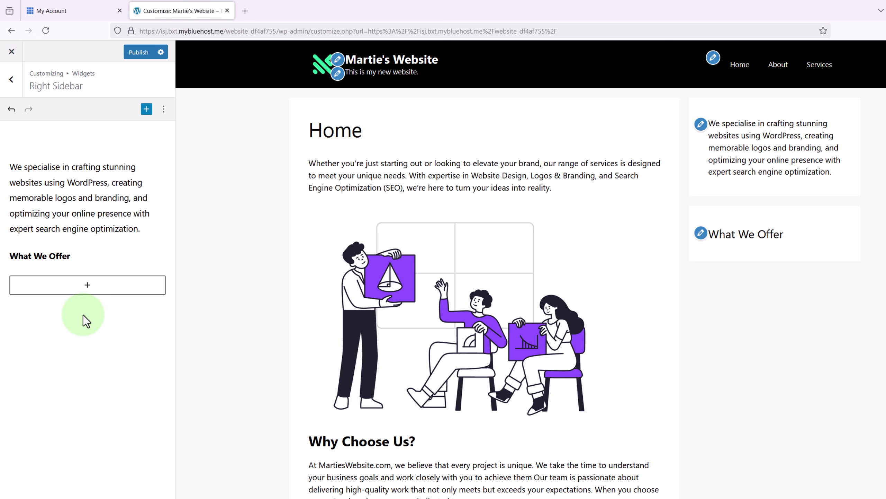
pyautogui.moveTo(70, 256); pyautogui.dragTo(10, 257)
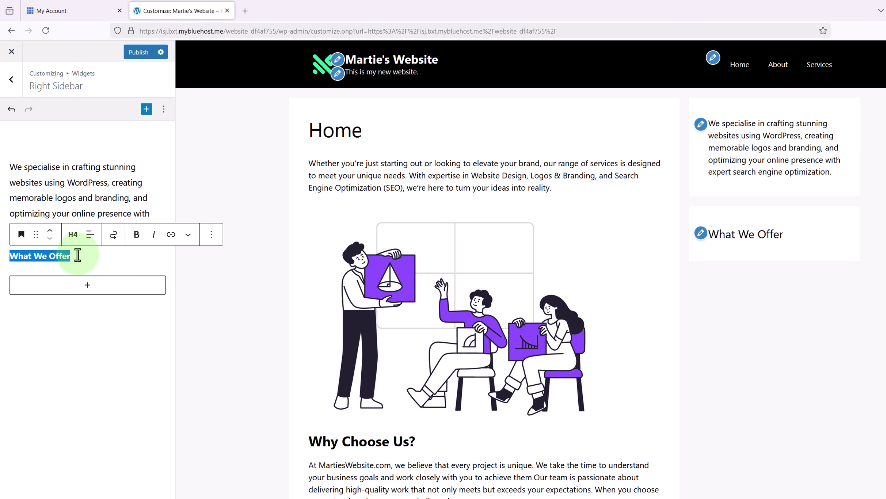
pyautogui.click(143, 240)
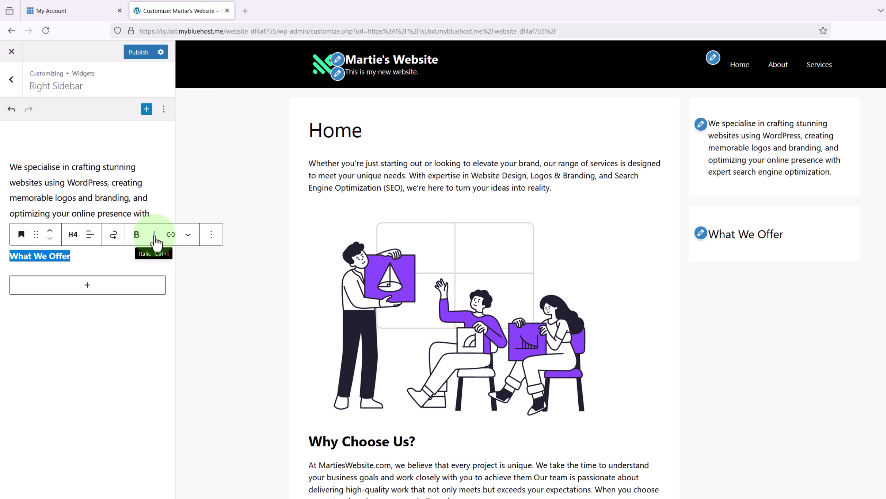
pyautogui.click(137, 236)
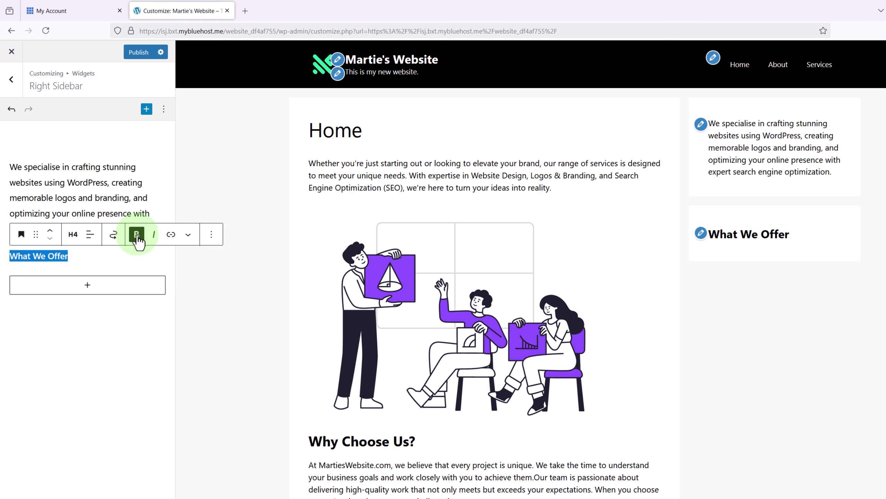
# Step: Move the "What We Offer" heading above the description paragraph in the Right Sidebar
pyautogui.click(208, 263)
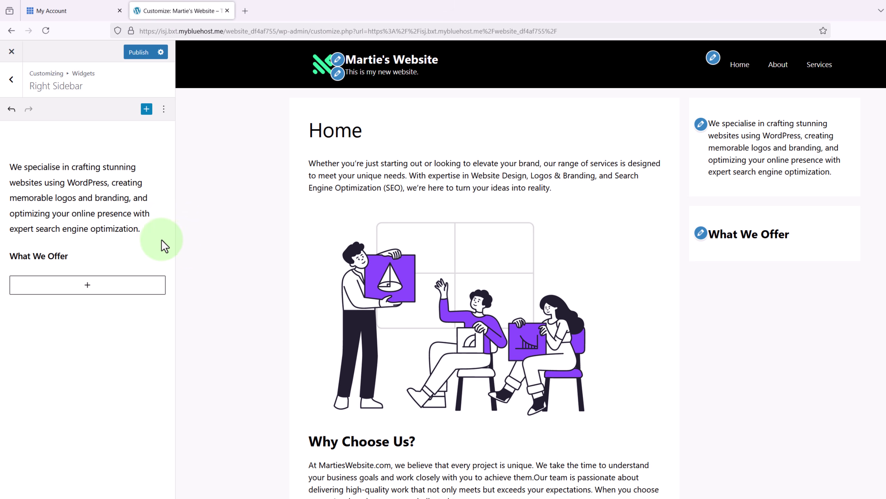
pyautogui.tripleClick(52, 256)
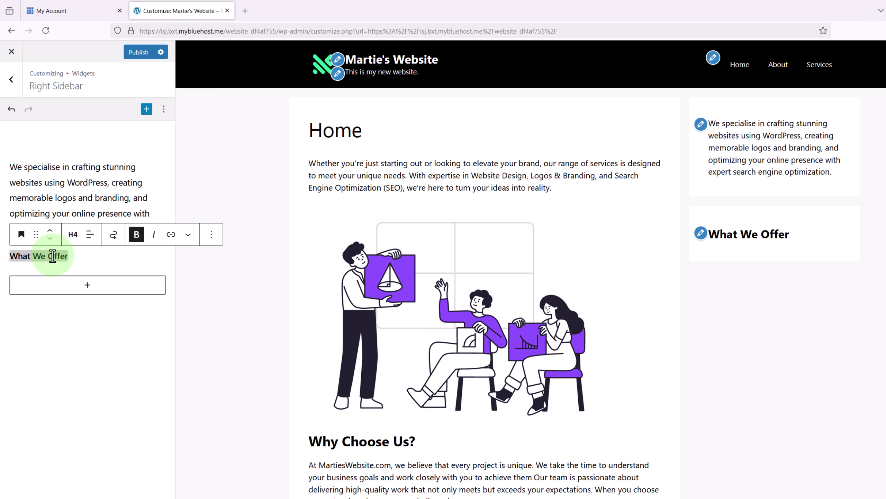
pyautogui.click(50, 234)
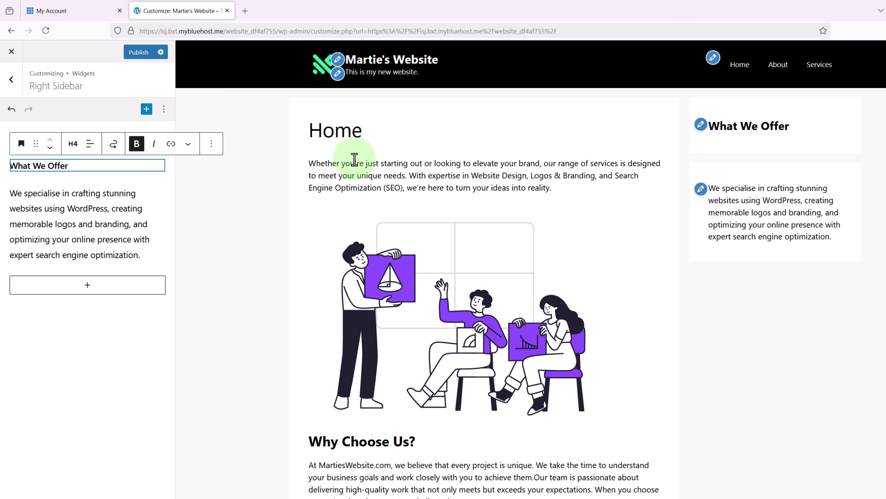
# Step: Combine the "What We Offer" heading and the description paragraph in the sidebar into a single Group block
pyautogui.moveTo(143, 254); pyautogui.dragTo(10, 166)
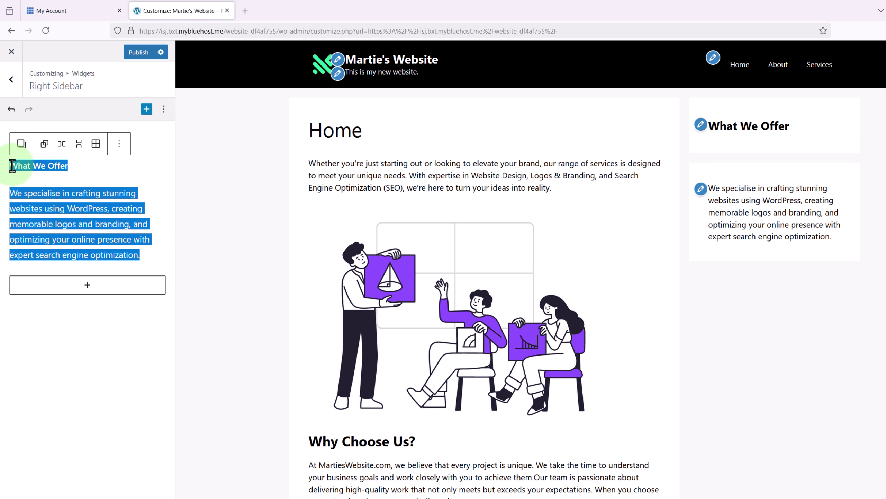
pyautogui.click(22, 144)
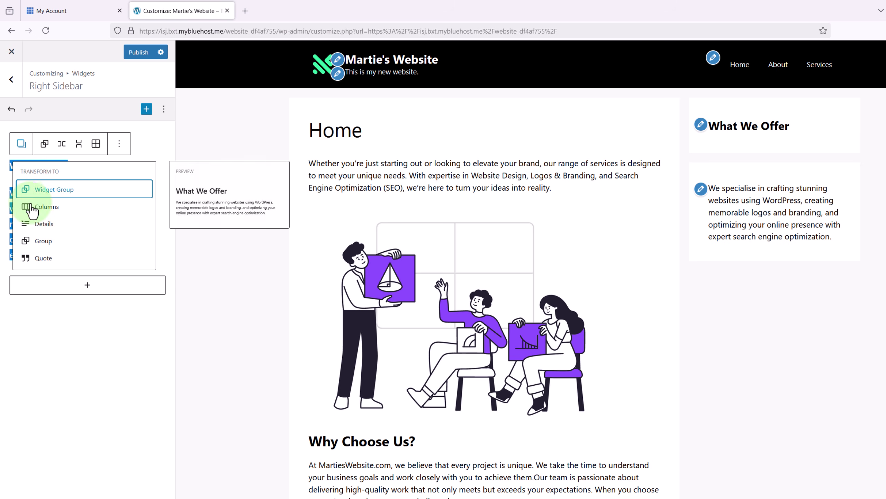
pyautogui.click(45, 243)
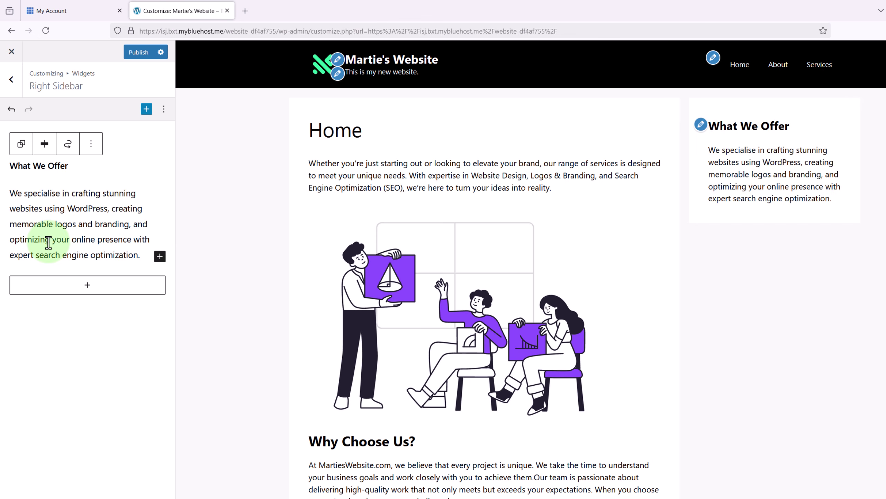
pyautogui.click(194, 225)
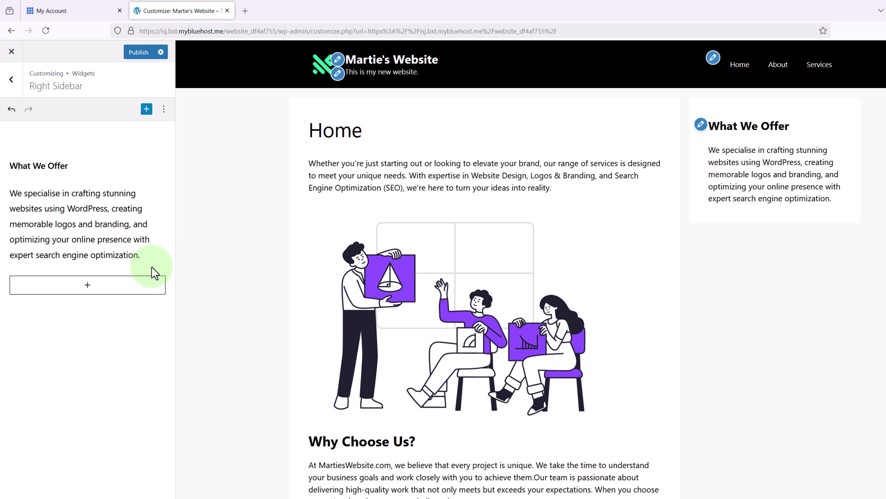
# Step: Add an Image block below the sidebar group and upload the "Cartoon Spaceman" picture from the Demo Content folder
pyautogui.click(93, 294)
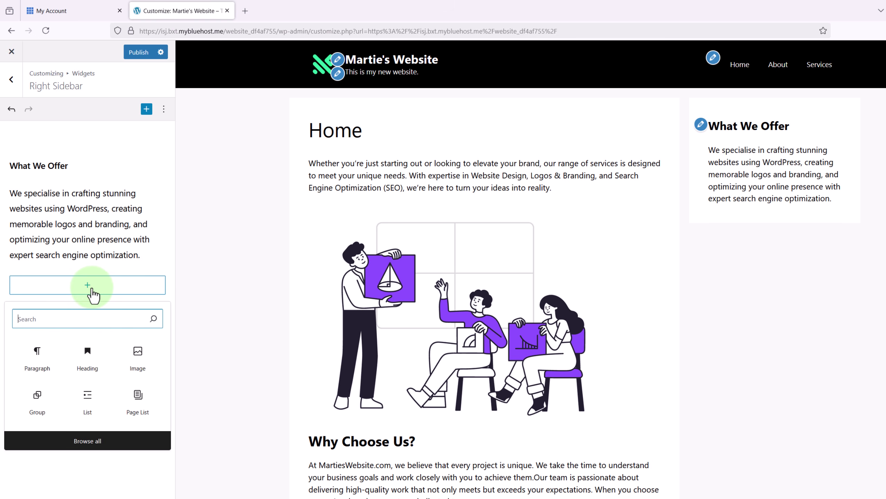
pyautogui.click(139, 362)
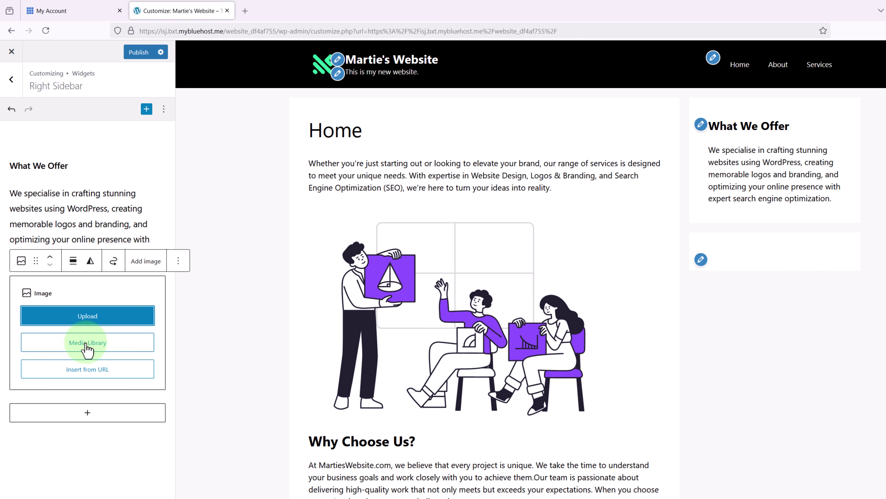
pyautogui.click(88, 317)
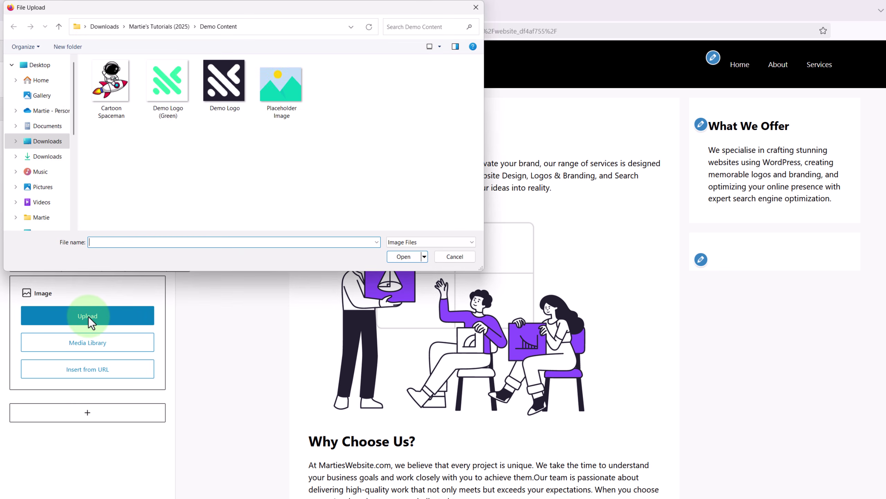
pyautogui.click(114, 93)
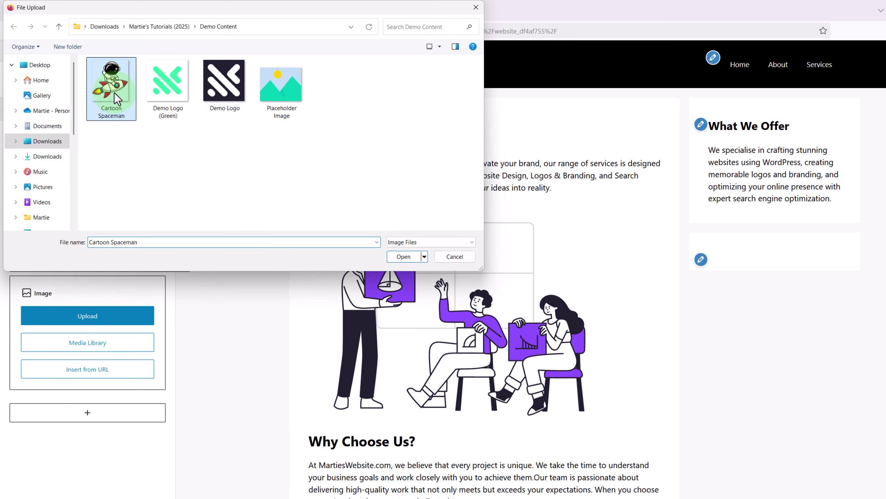
pyautogui.click(403, 256)
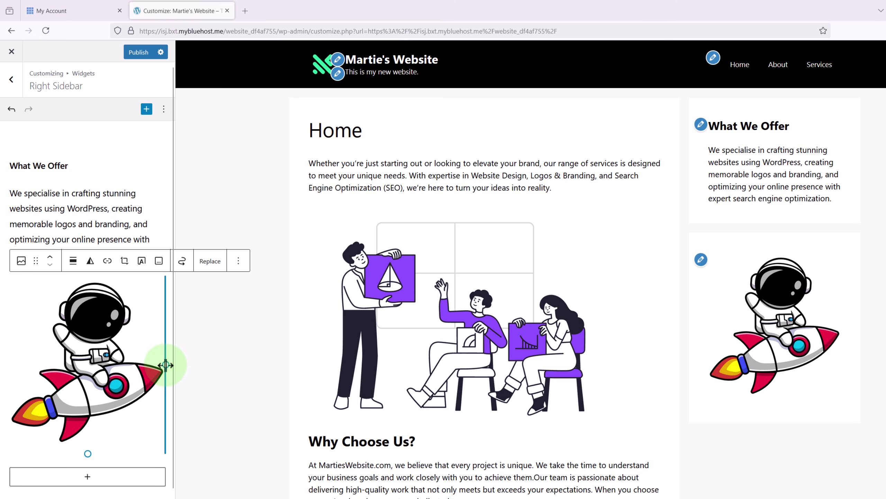
# Step: Shrink the spaceman image to roughly 70% of the sidebar width and move it above the "What We Offer" group
pyautogui.moveTo(166, 364); pyautogui.dragTo(121, 342)
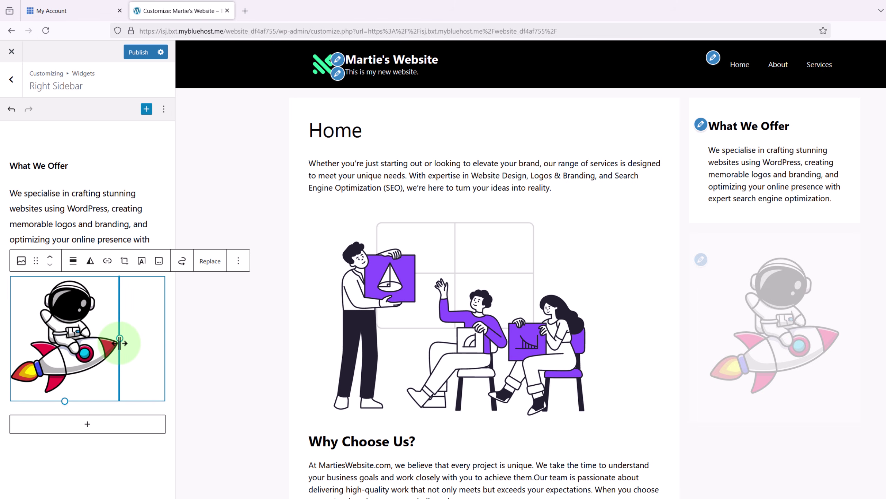
pyautogui.click(221, 340)
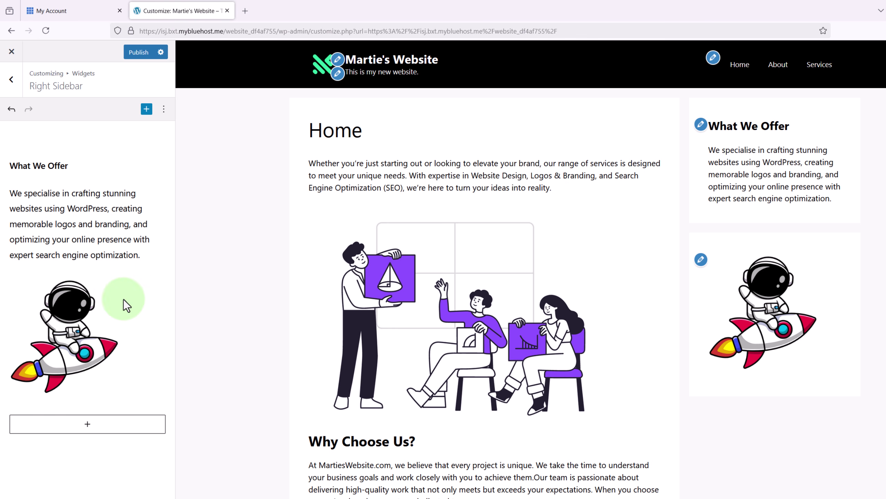
pyautogui.click(81, 337)
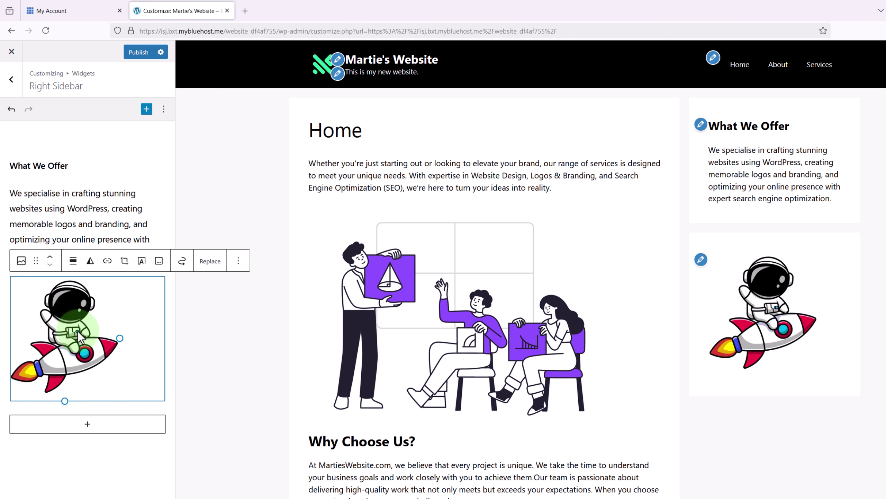
pyautogui.click(51, 260)
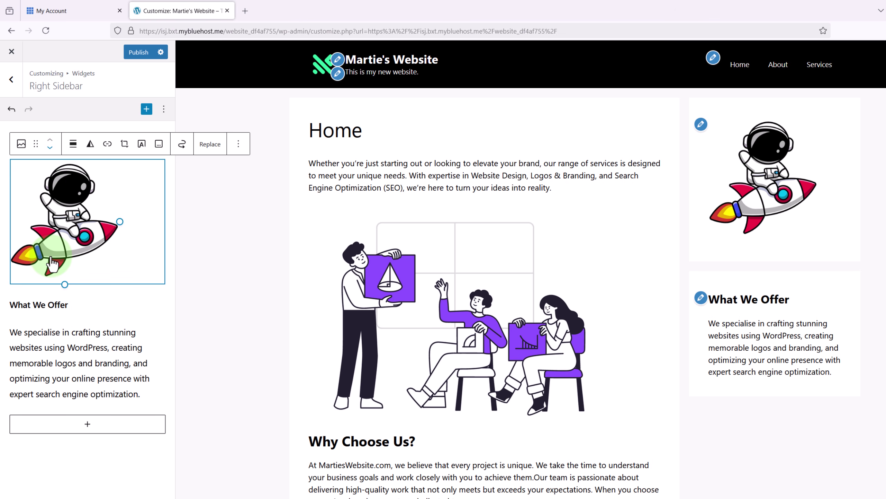
pyautogui.click(225, 255)
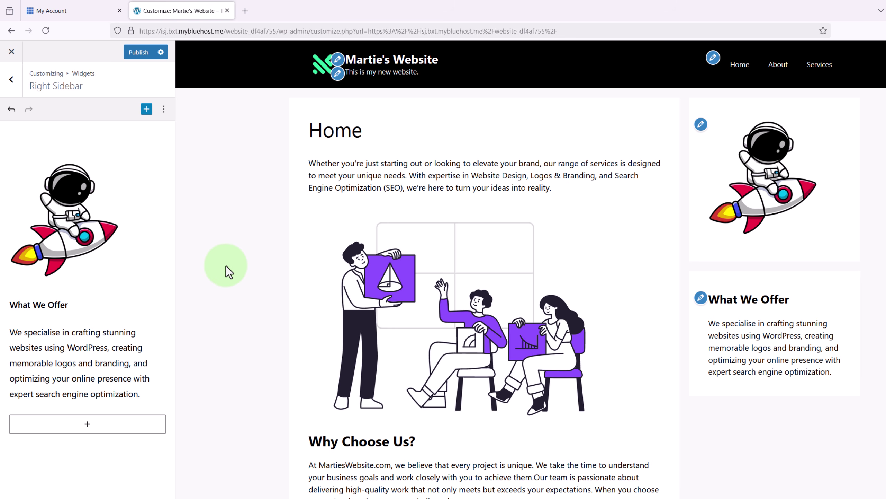
# Step: Browse the full block library for the text, media, design and widget blocks available for the sidebar, without adding any
pyautogui.click(88, 424)
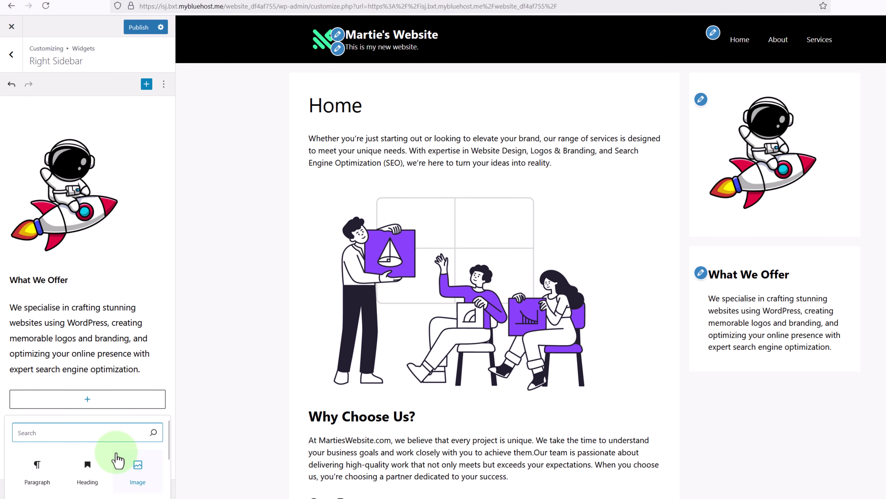
pyautogui.scroll(-2, 118, 485)
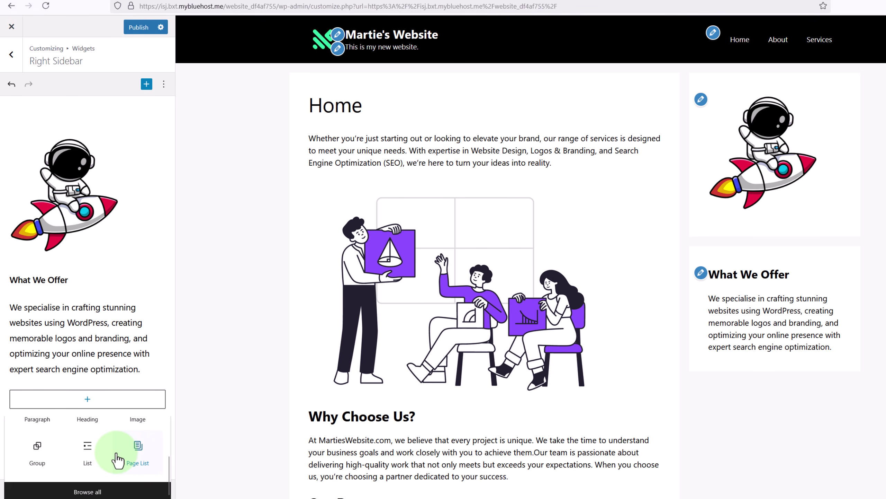
pyautogui.click(87, 492)
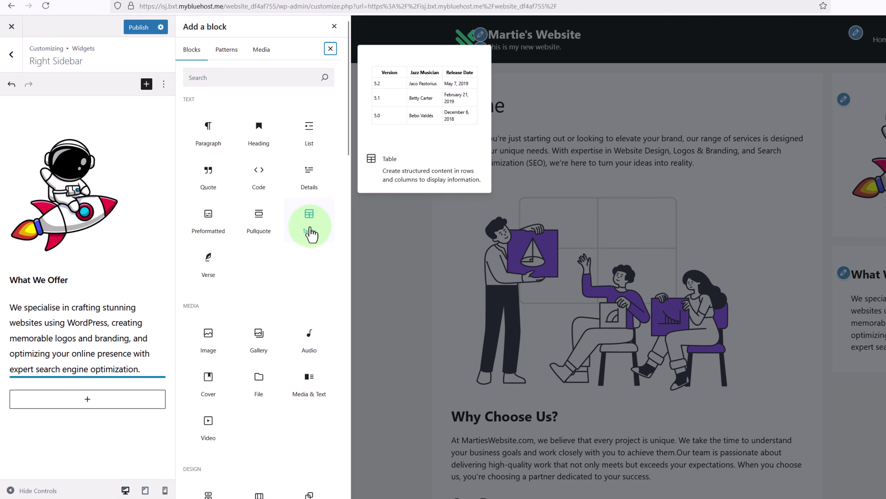
pyautogui.scroll(-3, 282, 253)
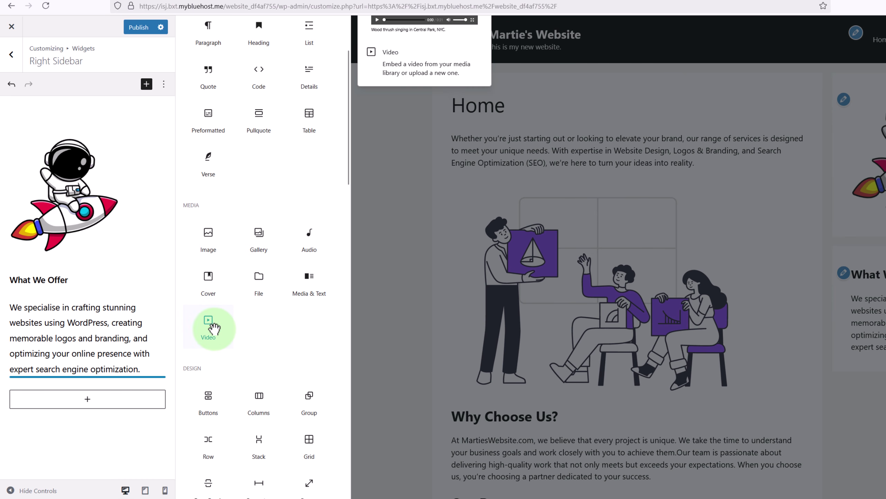
pyautogui.scroll(-5, 309, 249)
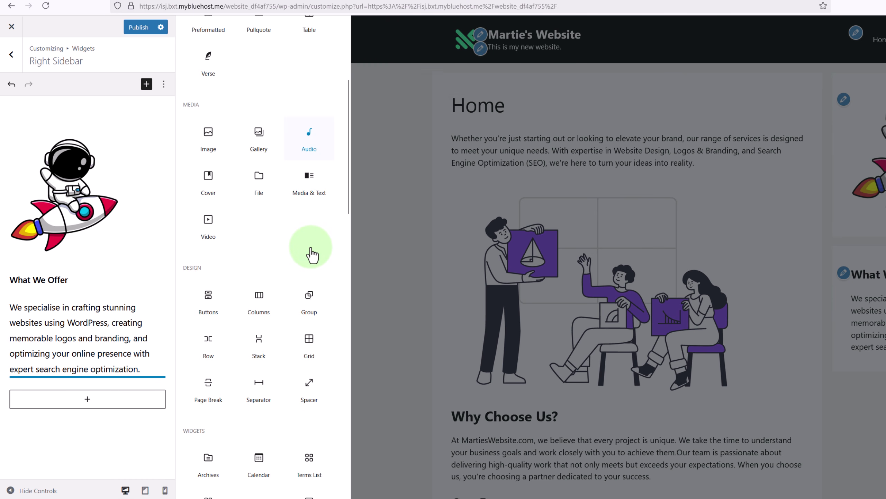
pyautogui.scroll(-4, 310, 246)
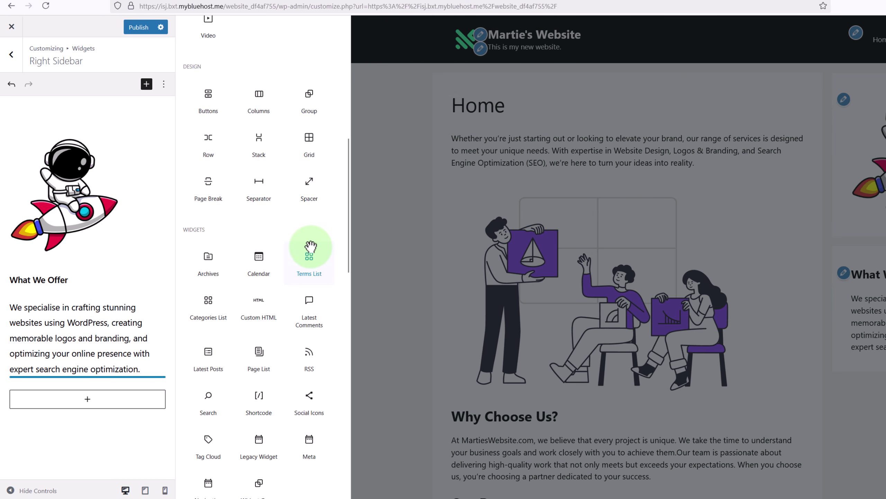
pyautogui.scroll(12, 310, 247)
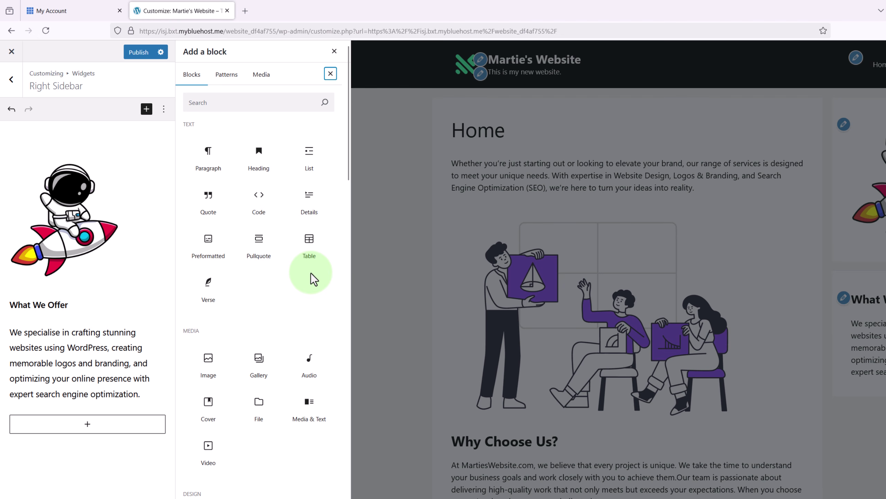
pyautogui.click(331, 73)
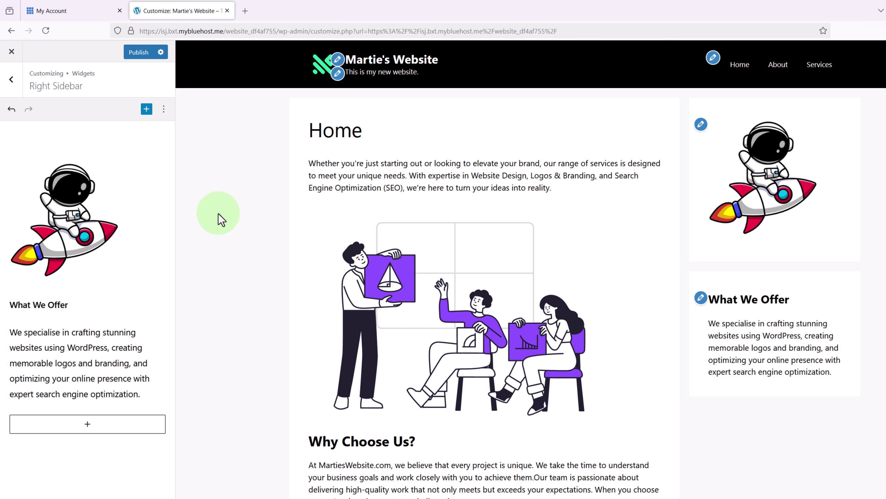
# Step: Publish the Right Sidebar changes and close the Customizer
pyautogui.click(141, 53)
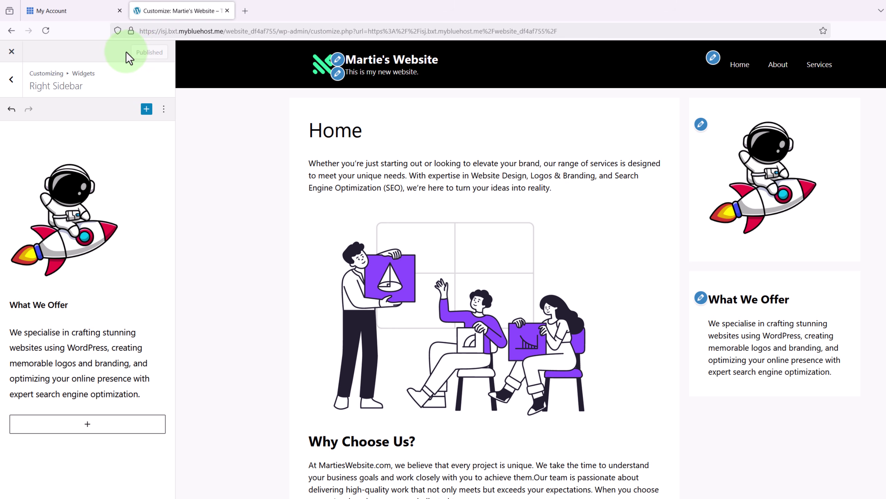
pyautogui.click(12, 51)
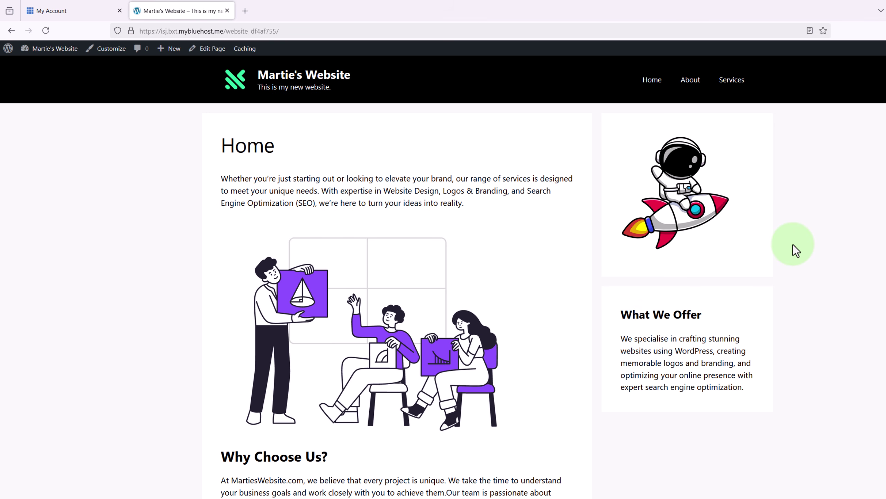
# Step: Check the new sidebar on the live About and Services pages and return to the Home page
pyautogui.click(693, 86)
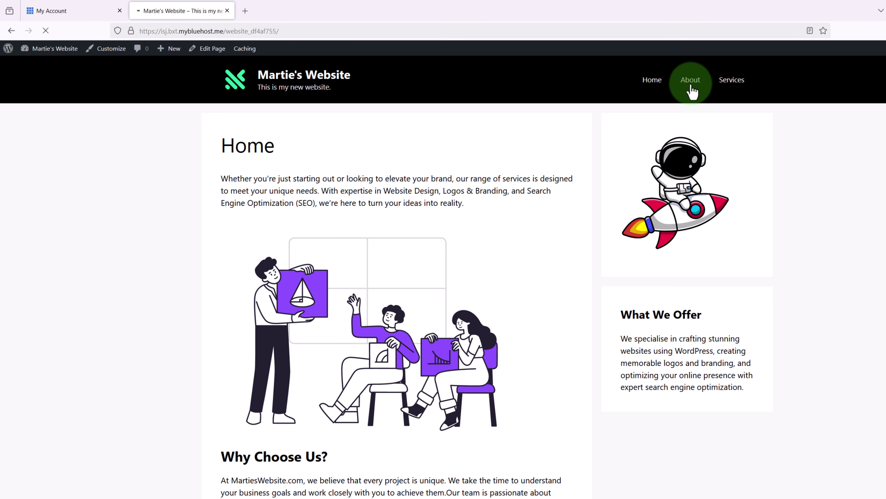
pyautogui.click(728, 90)
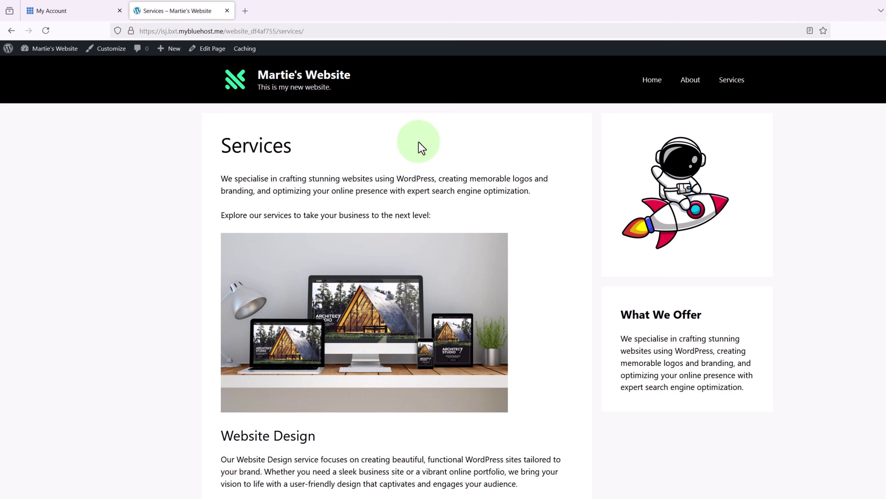
pyautogui.click(650, 80)
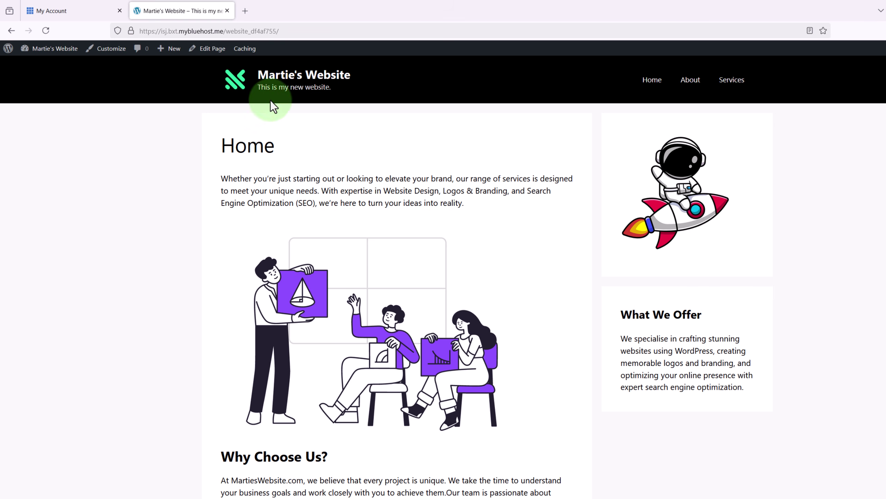
# Step: Open the Home page for editing, disable its Content Title in the layout settings and save the page
pyautogui.click(217, 49)
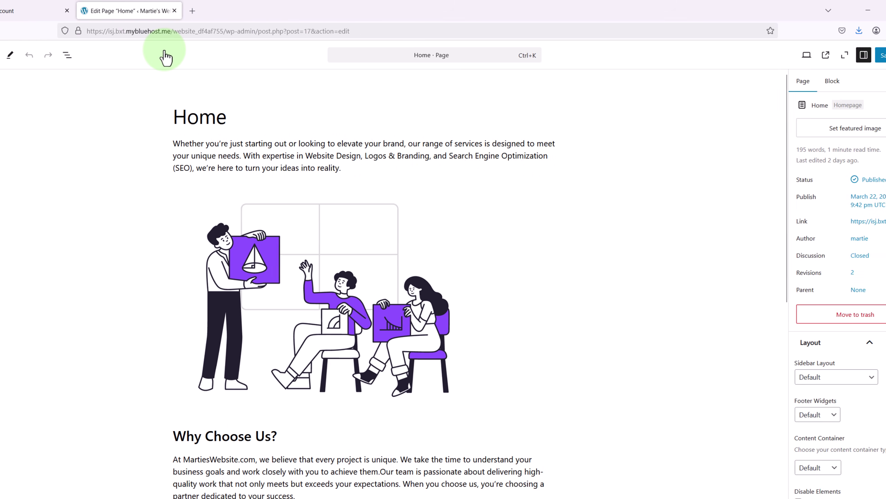
pyautogui.scroll(-1, 803, 326)
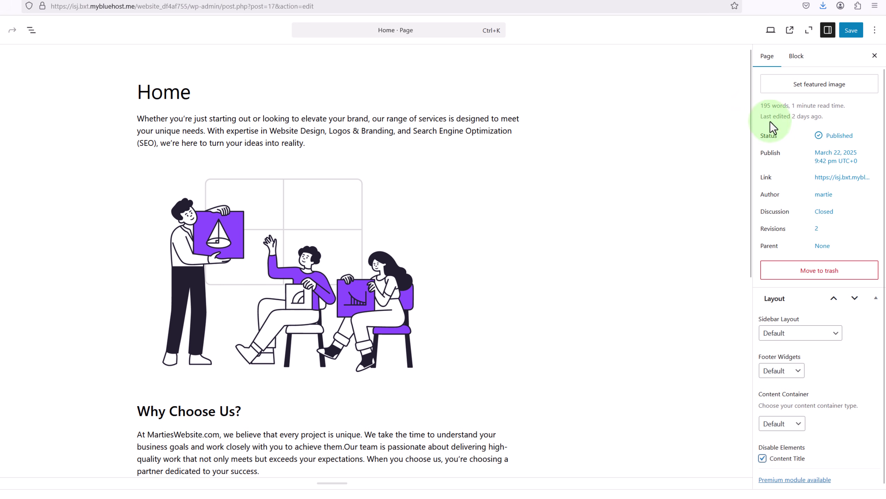
pyautogui.click(850, 32)
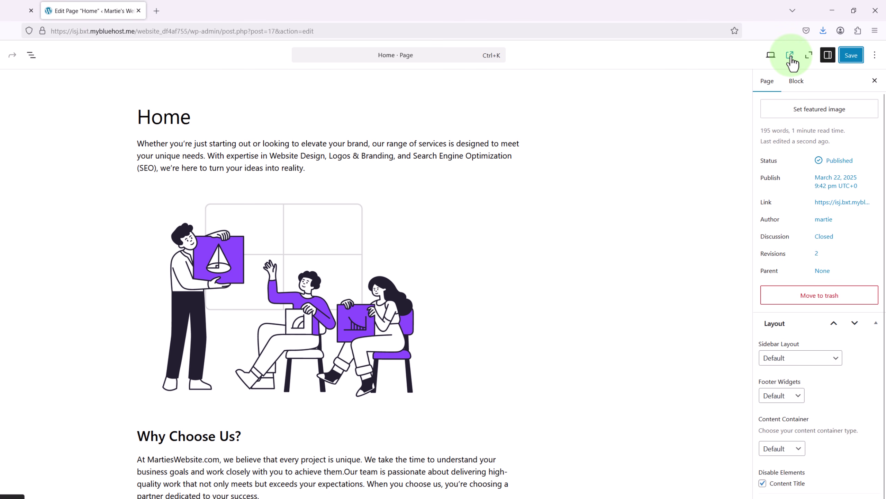
# Step: View the live Home page without its title, compare the titles on About and Services, and return to the homepage
pyautogui.click(791, 56)
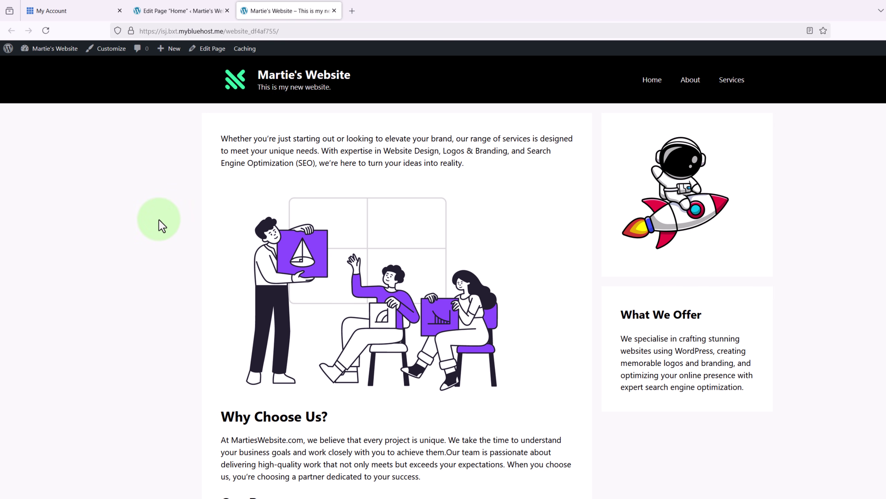
pyautogui.click(687, 83)
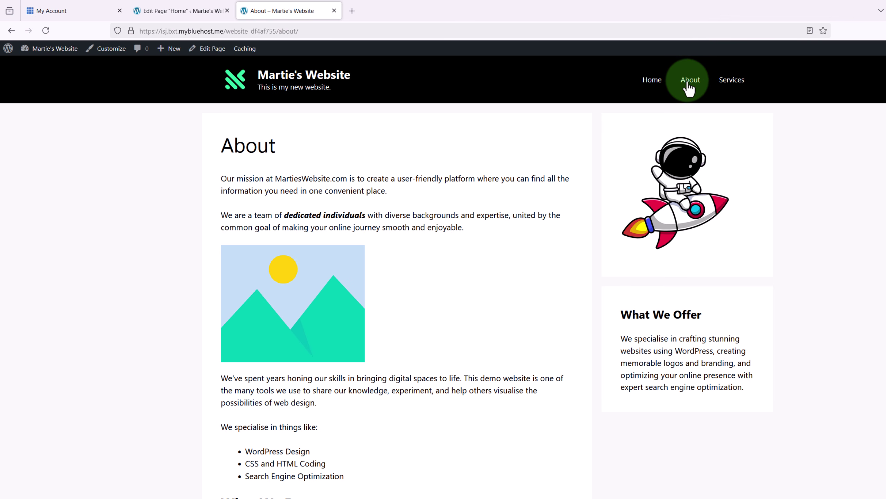
pyautogui.click(735, 87)
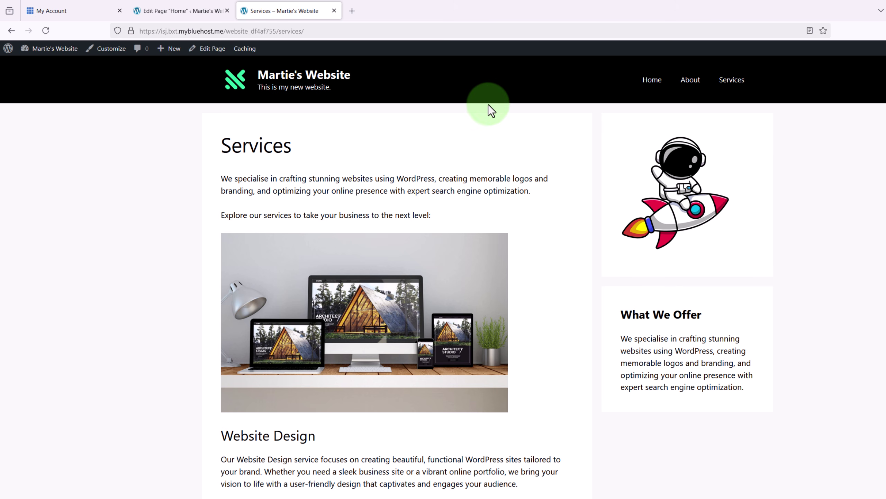
pyautogui.click(340, 84)
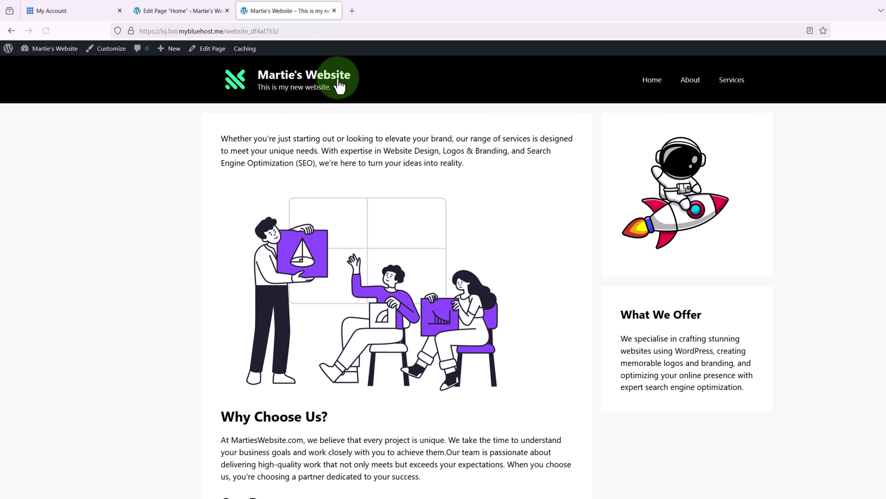